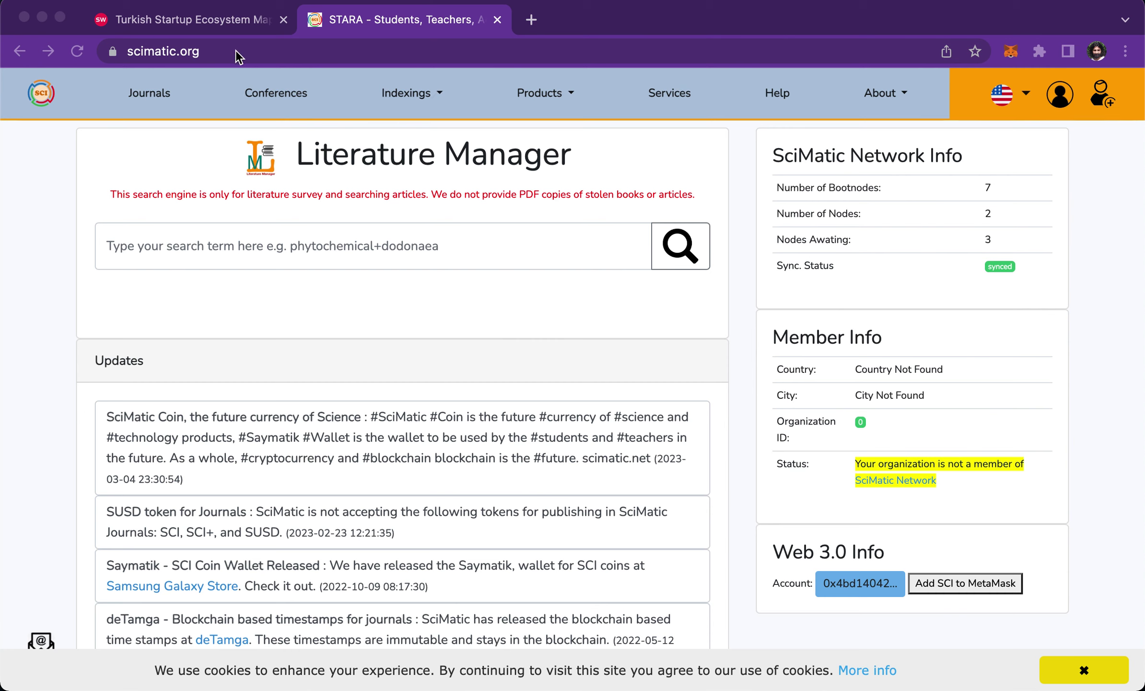
# - Log in to scimatic.org with the Facebook account and open the manuscripts list
pyautogui.click(211, 62)
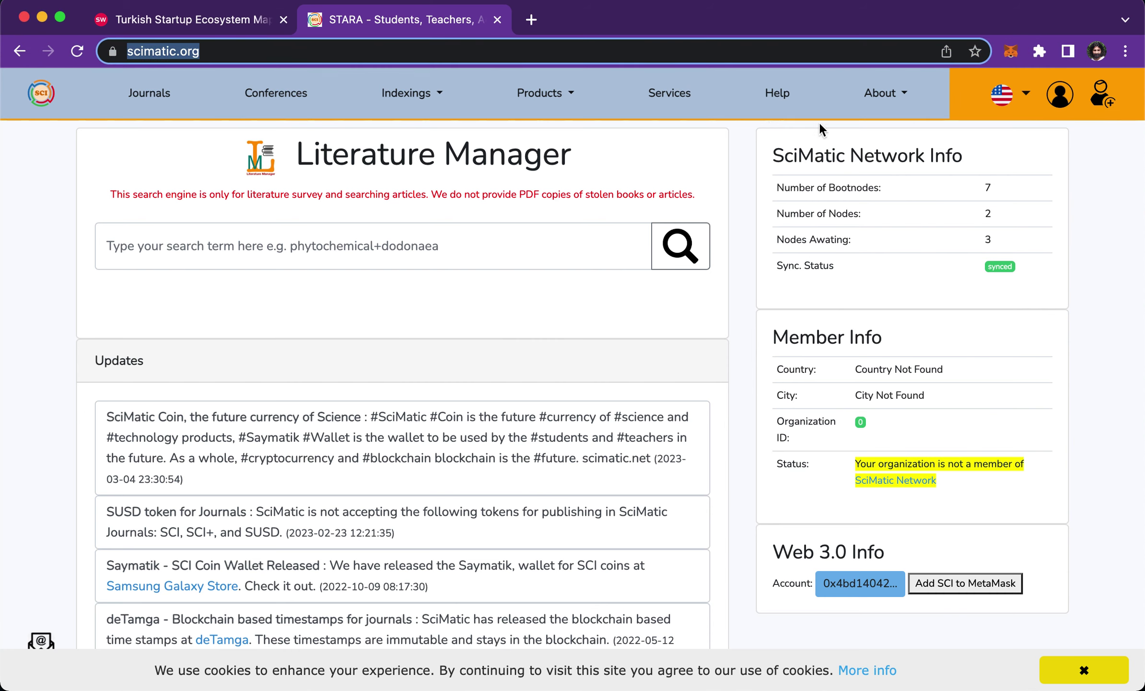
pyautogui.click(1059, 101)
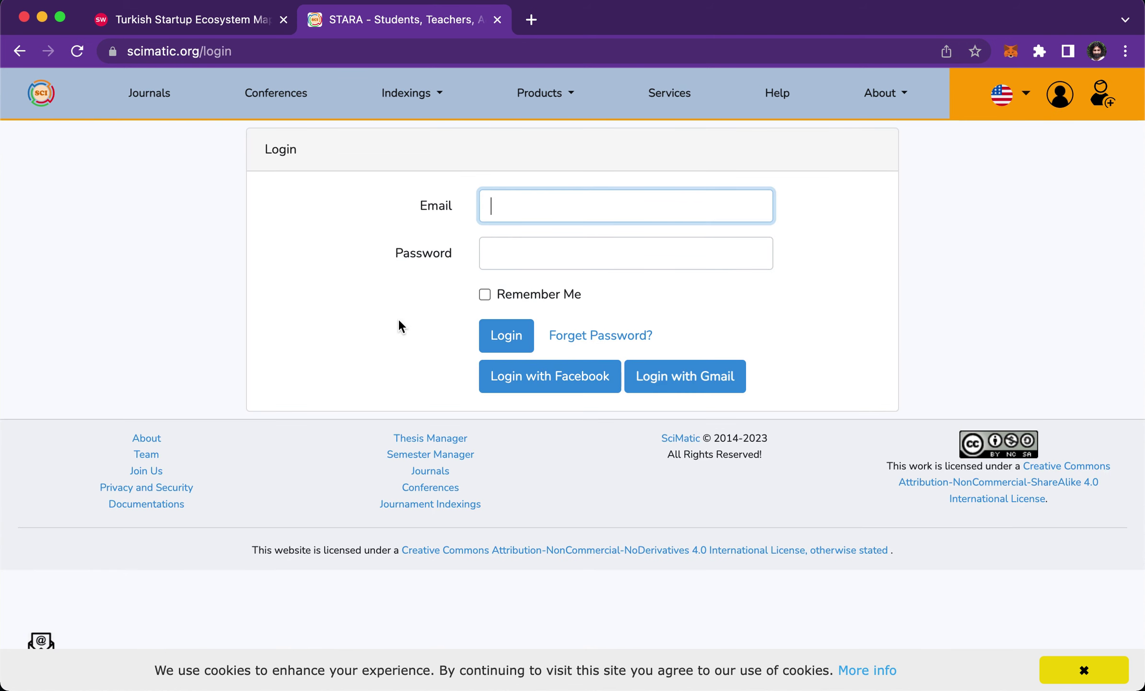
pyautogui.click(550, 379)
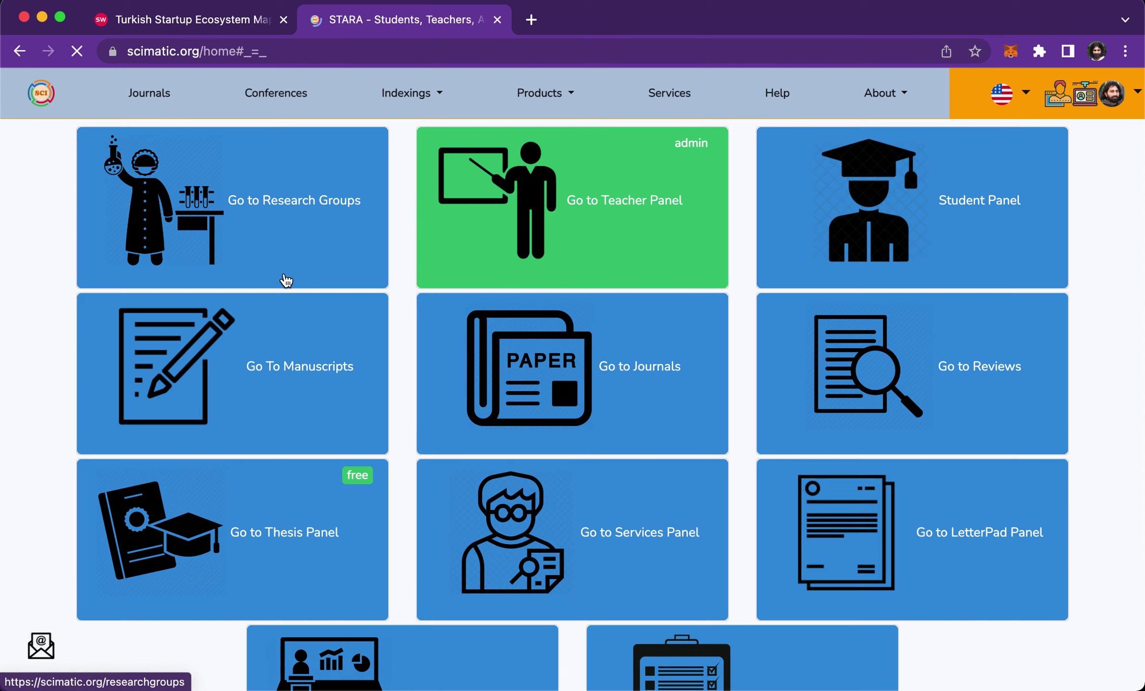
pyautogui.click(311, 378)
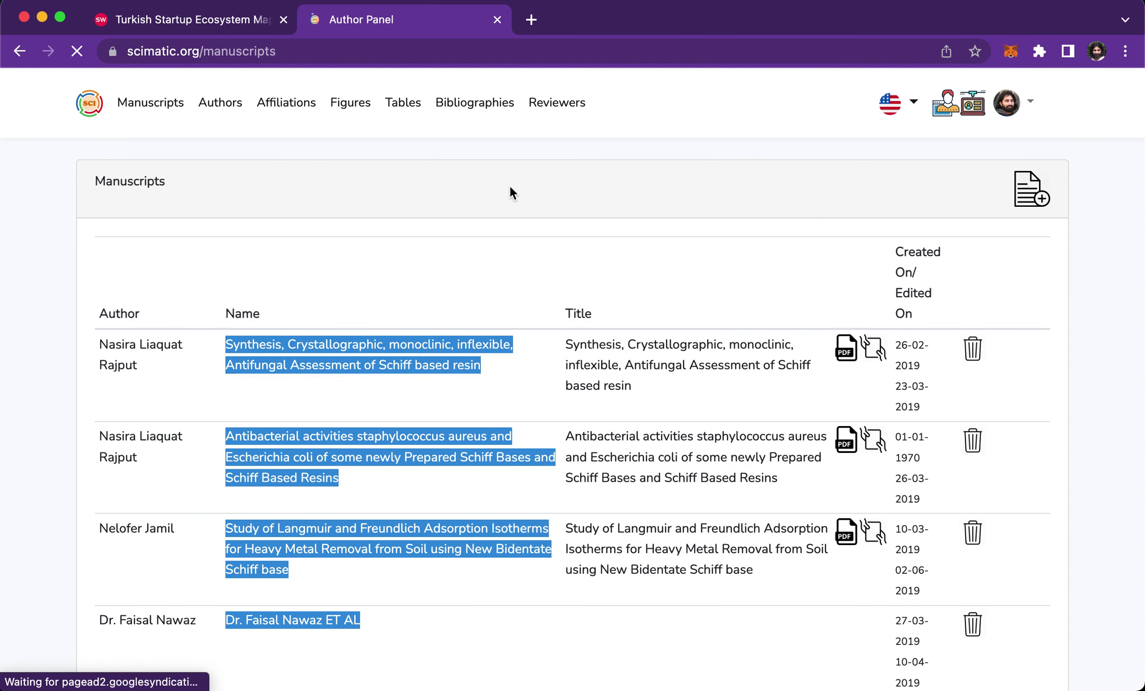
# - Start a new manuscript and name it "My ascarya paper"
pyautogui.click(1031, 189)
pyautogui.click(302, 275)
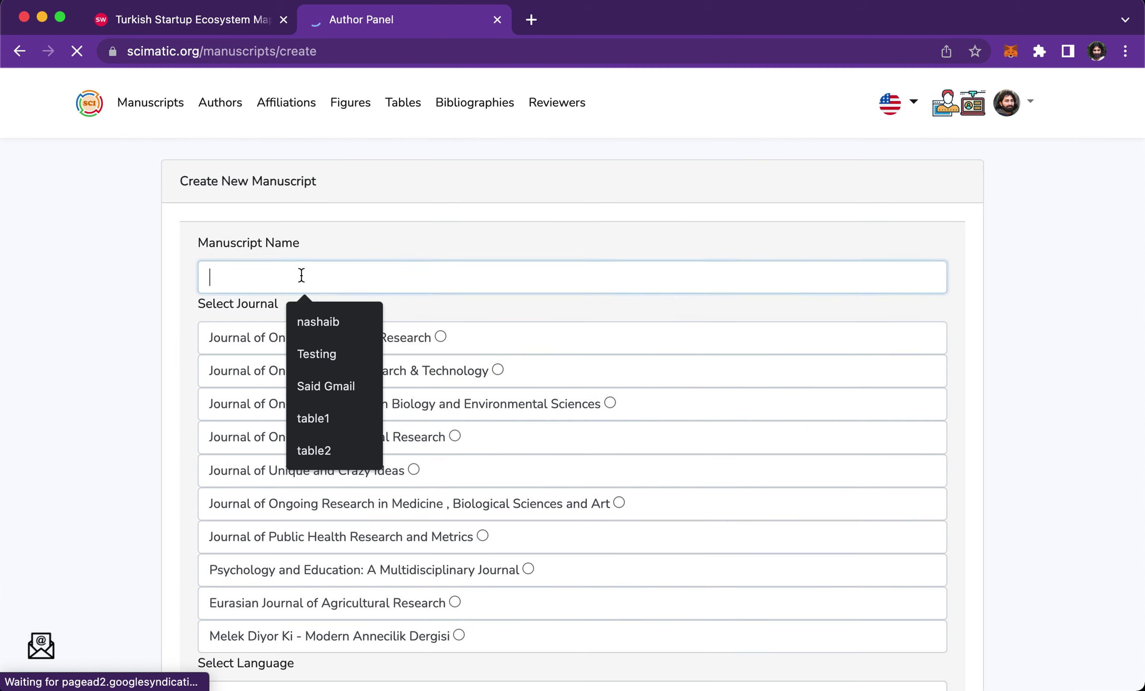
pyautogui.write('M')
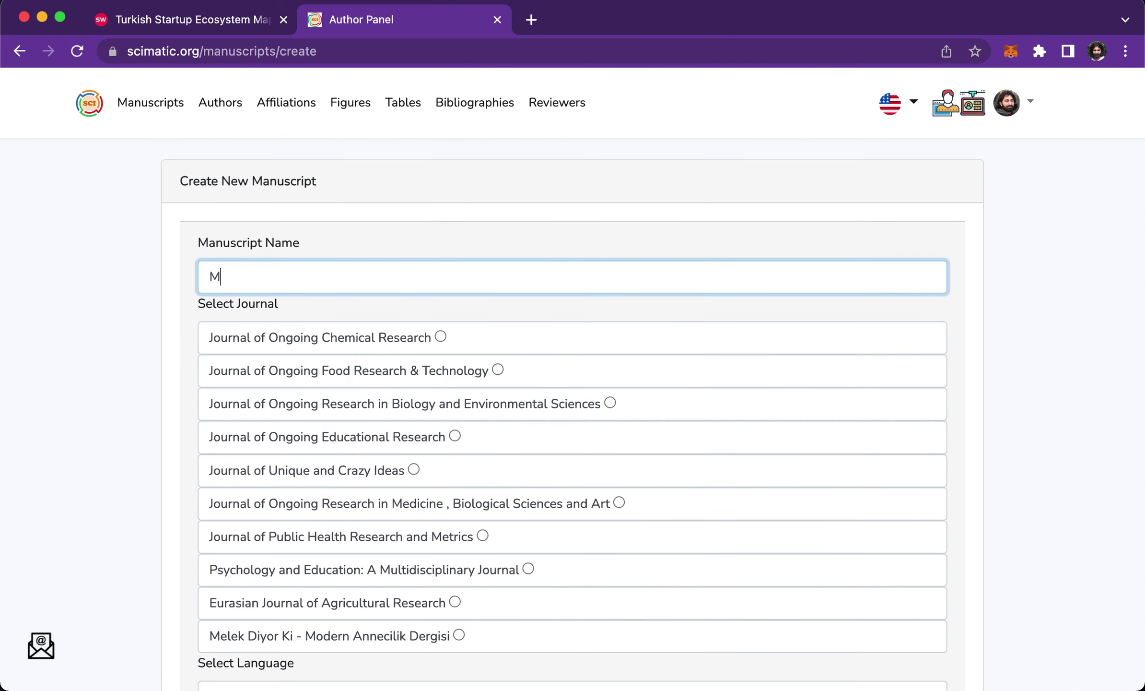
pyautogui.write('y ascarya paper')
# - Choose the Journal of Ongoing Chemical Research for the manuscript and keep English as its language
pyautogui.scroll(-3, 495, 442)
pyautogui.scroll(-1, 495, 441)
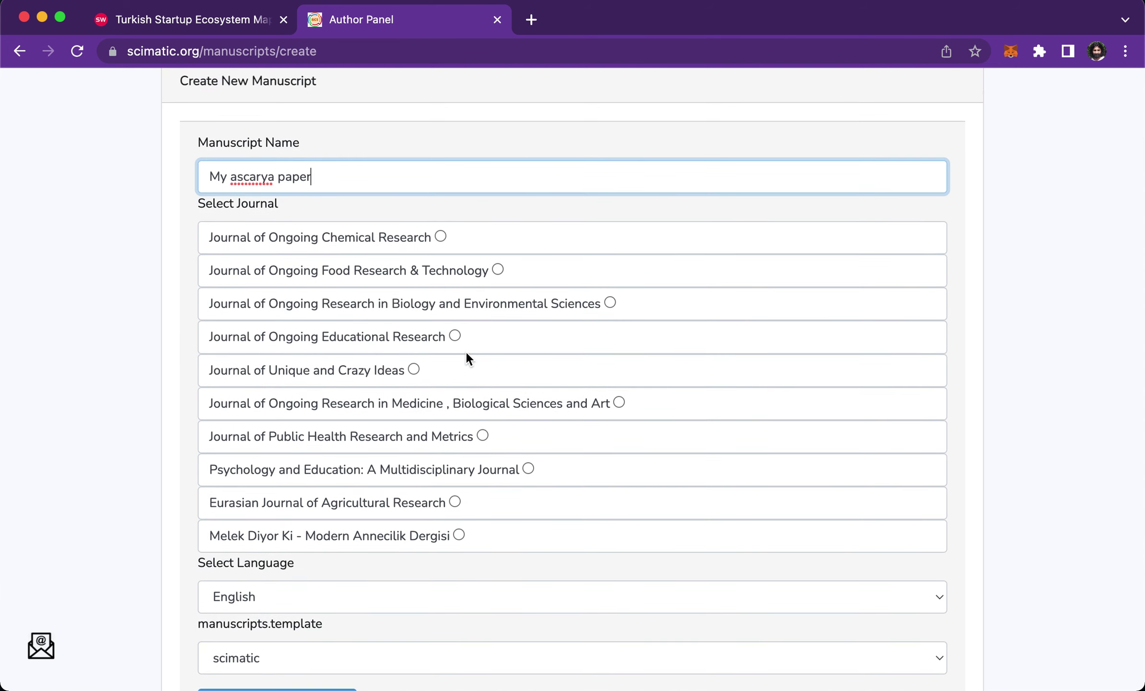
pyautogui.click(440, 235)
pyautogui.scroll(-3, 333, 499)
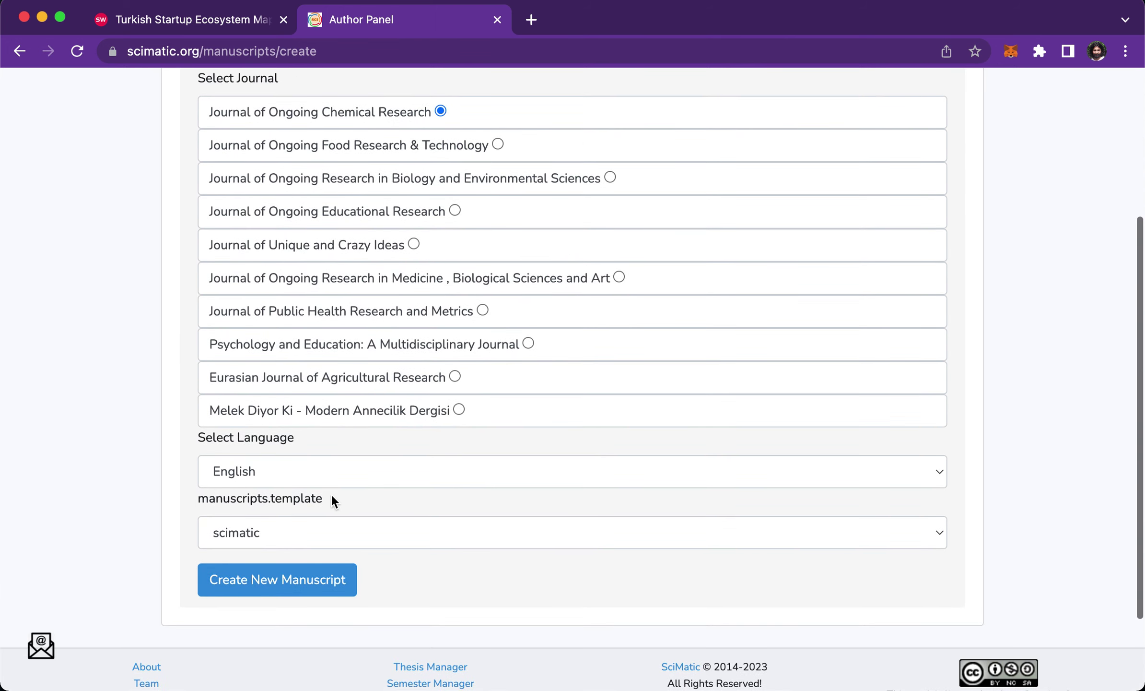
pyautogui.click(272, 467)
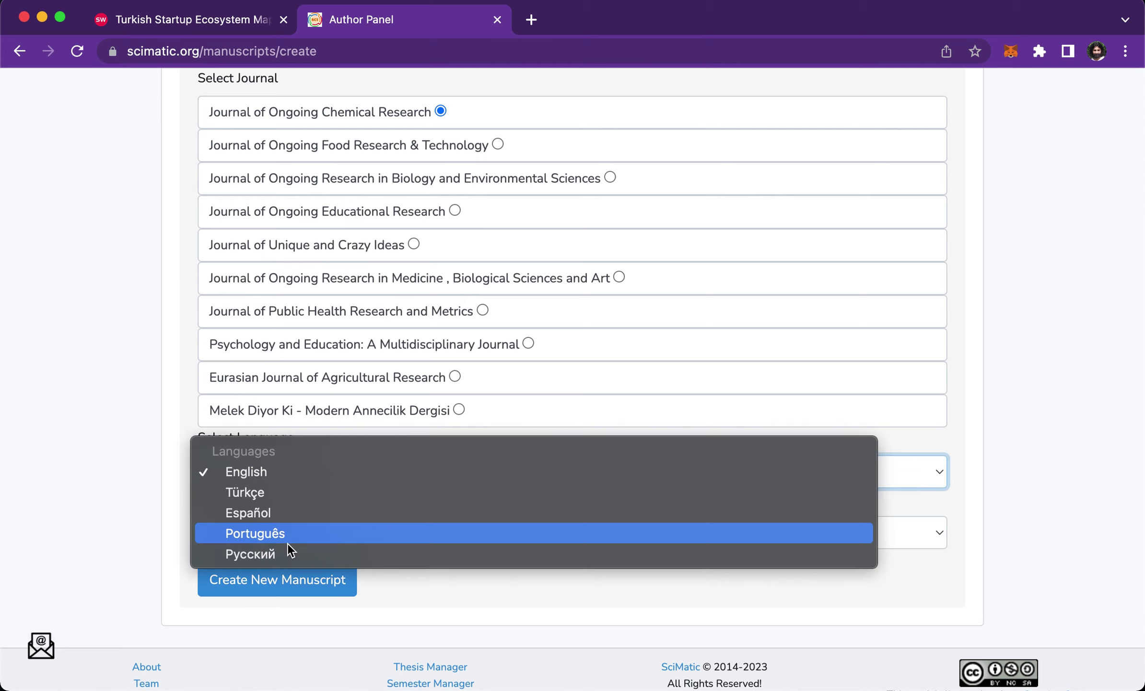
pyautogui.click(119, 387)
# - Set the manuscript template to ascarya and create the manuscript as a Research Article
pyautogui.click(285, 537)
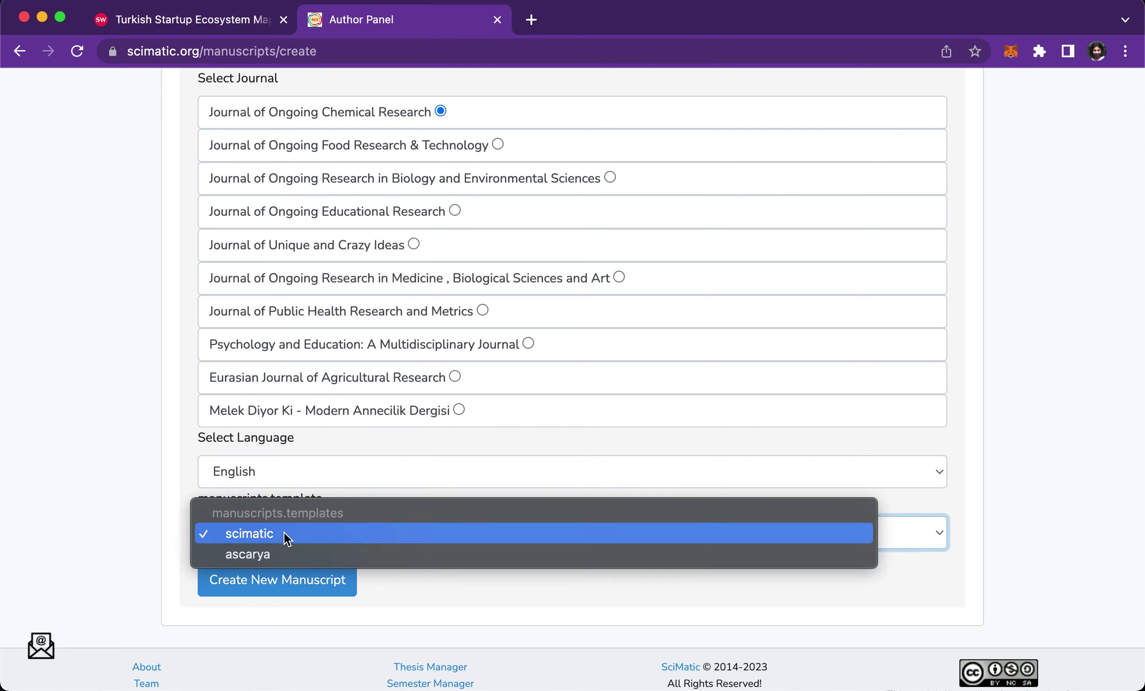
pyautogui.click(266, 556)
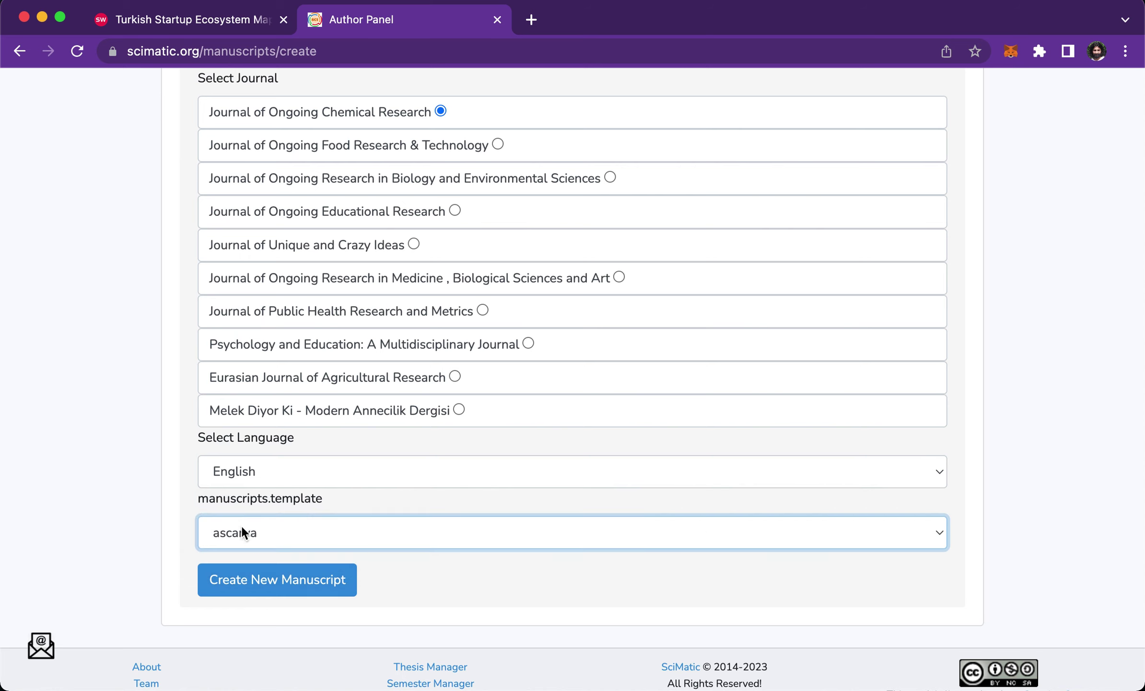
pyautogui.click(278, 588)
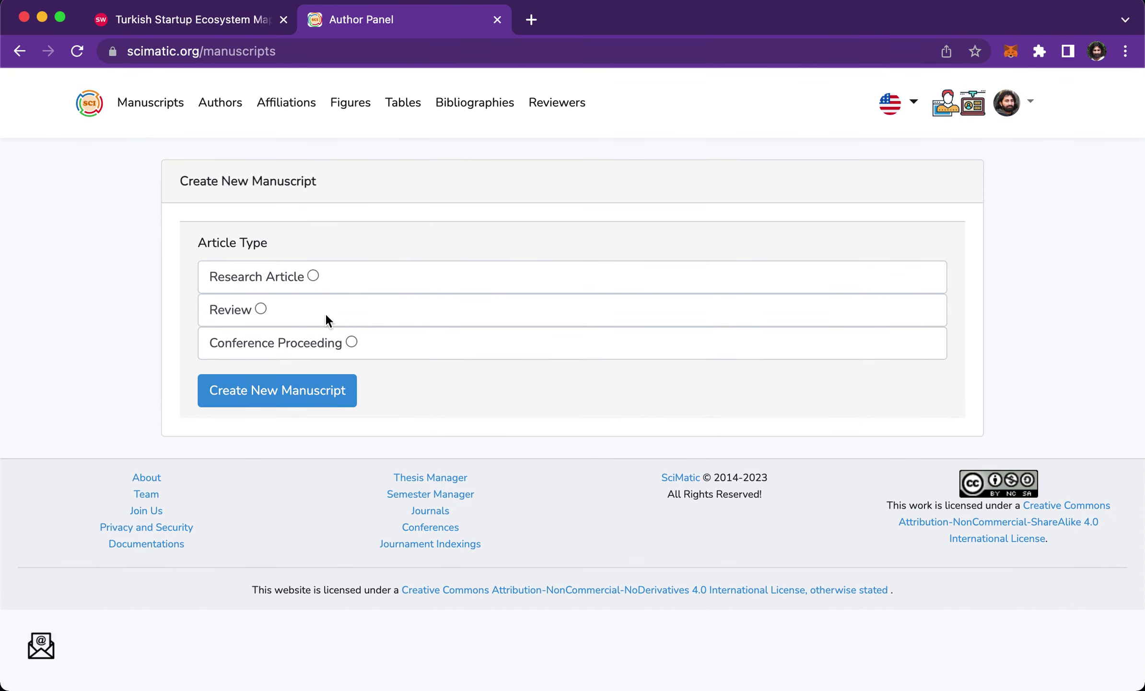
pyautogui.click(313, 276)
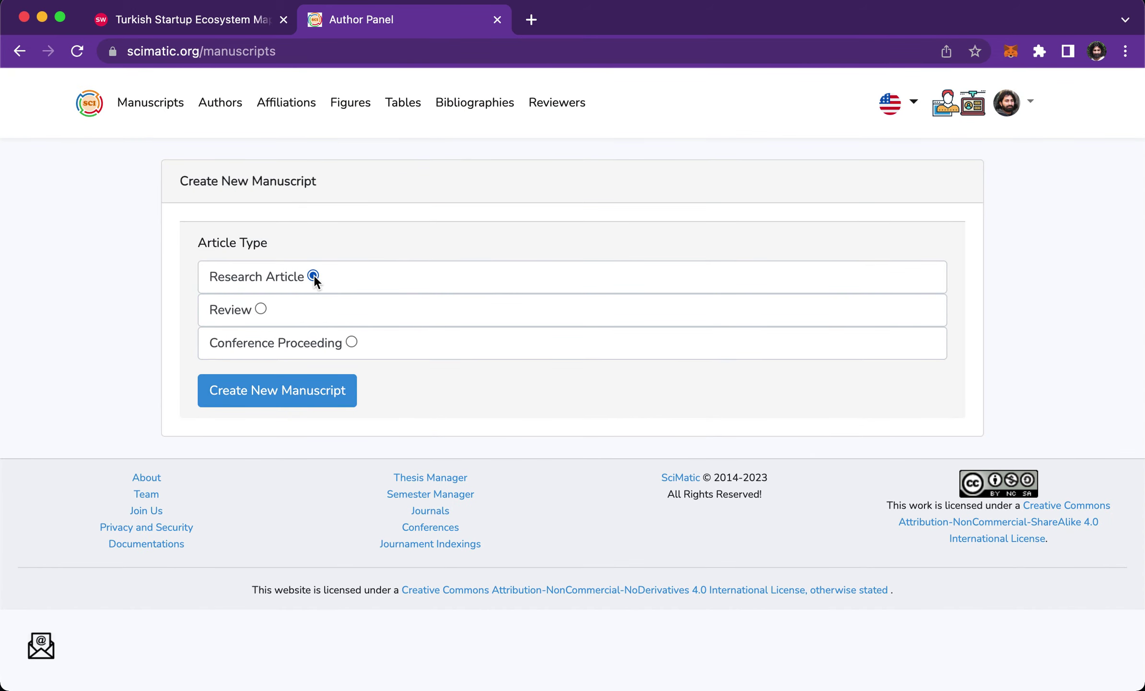
pyautogui.click(274, 395)
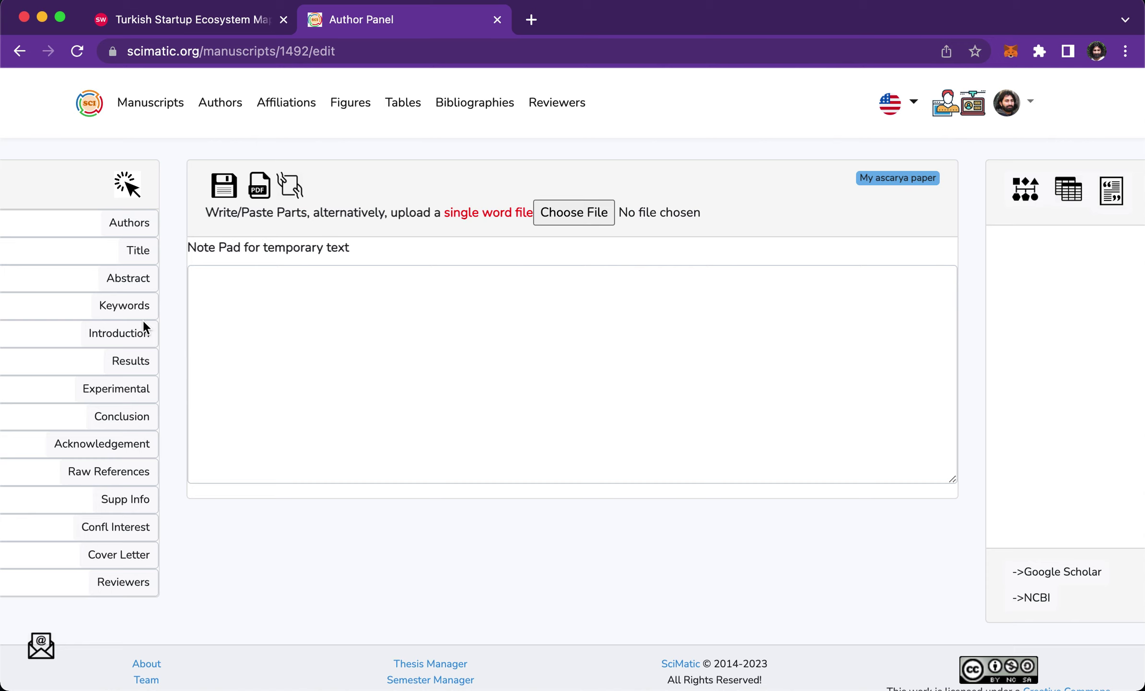
# - Generate the manuscript's PDF and view its second page to check the template layout
pyautogui.click(263, 191)
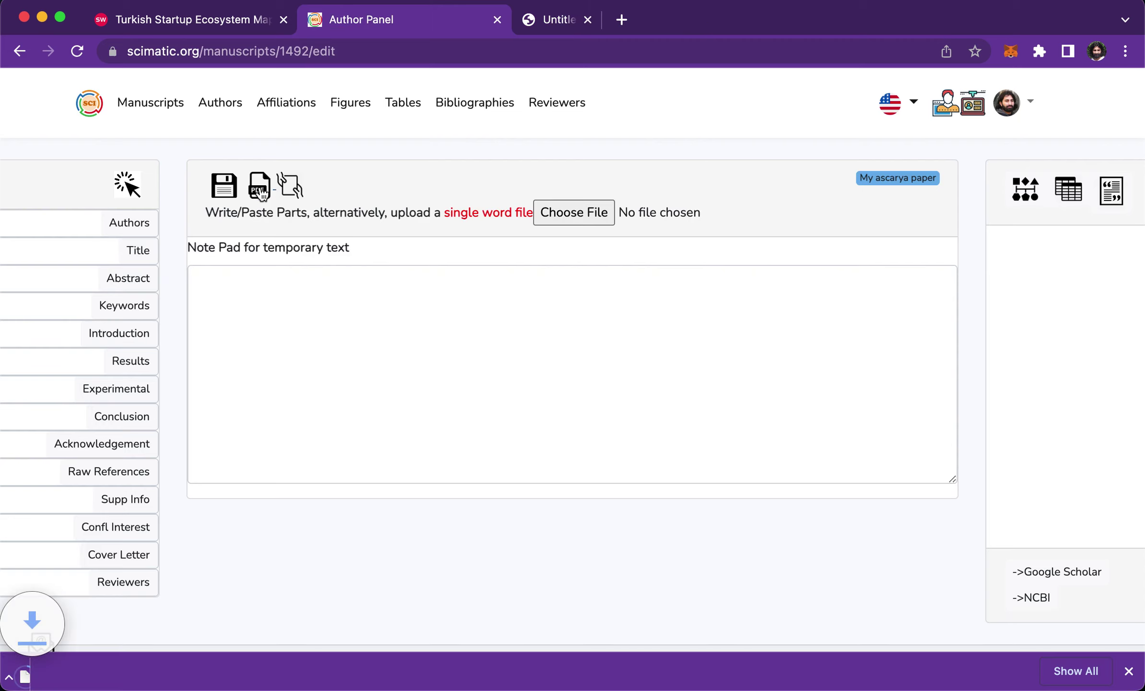
pyautogui.click(62, 679)
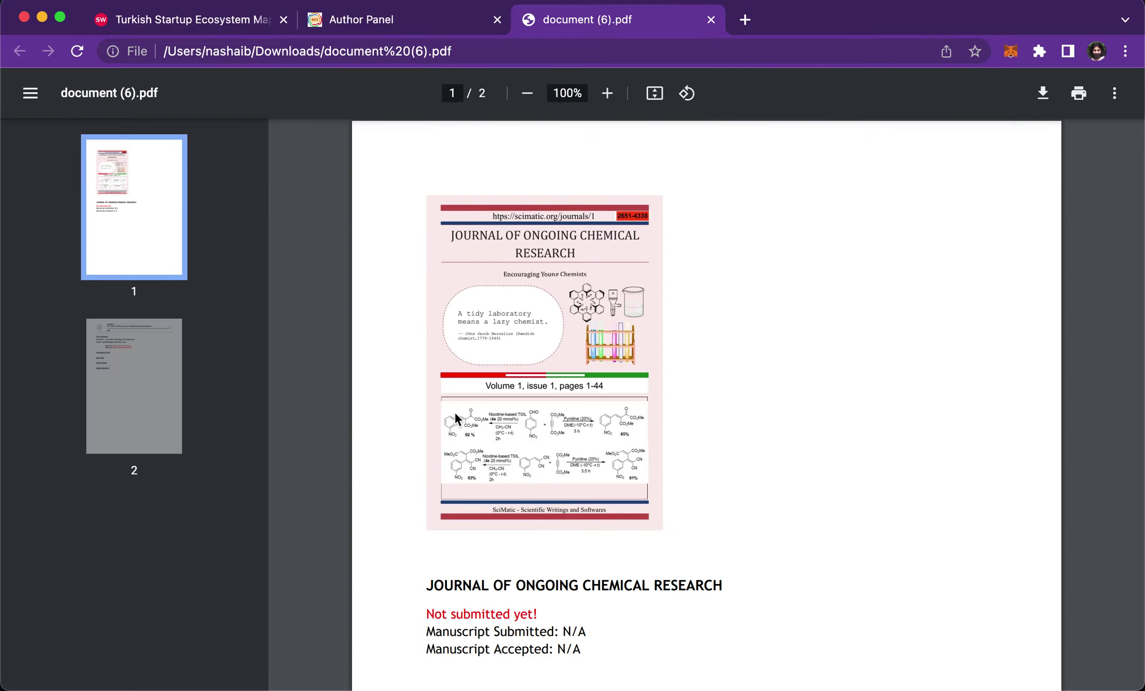
pyautogui.click(128, 389)
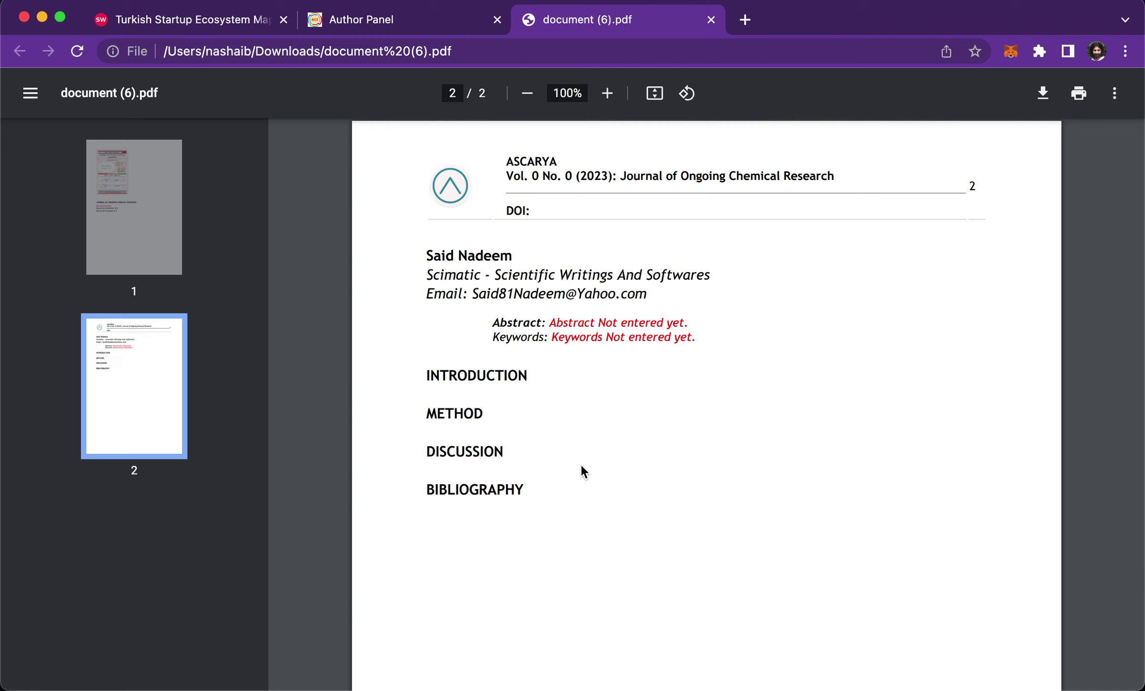
# - Return to the manuscript editor and mark the listed author as the corresponding author
pyautogui.click(427, 24)
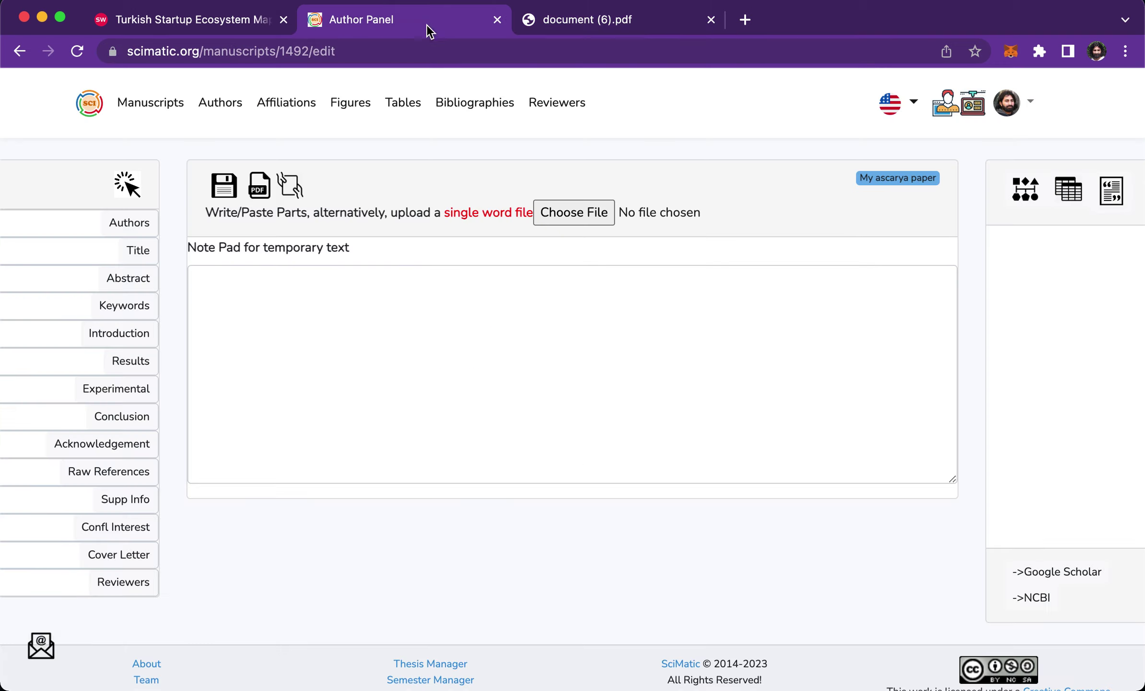
pyautogui.click(139, 254)
pyautogui.click(127, 226)
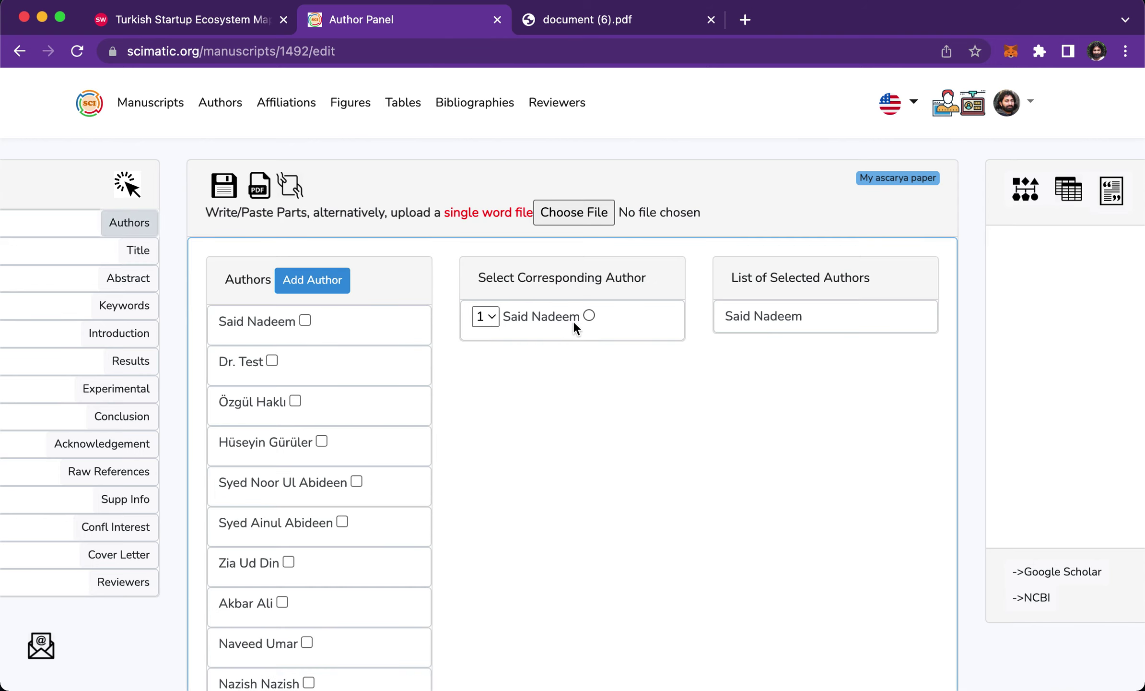
pyautogui.click(590, 316)
# - Enter the manuscript title "Here is a test article for the Ascarya template"
pyautogui.click(139, 251)
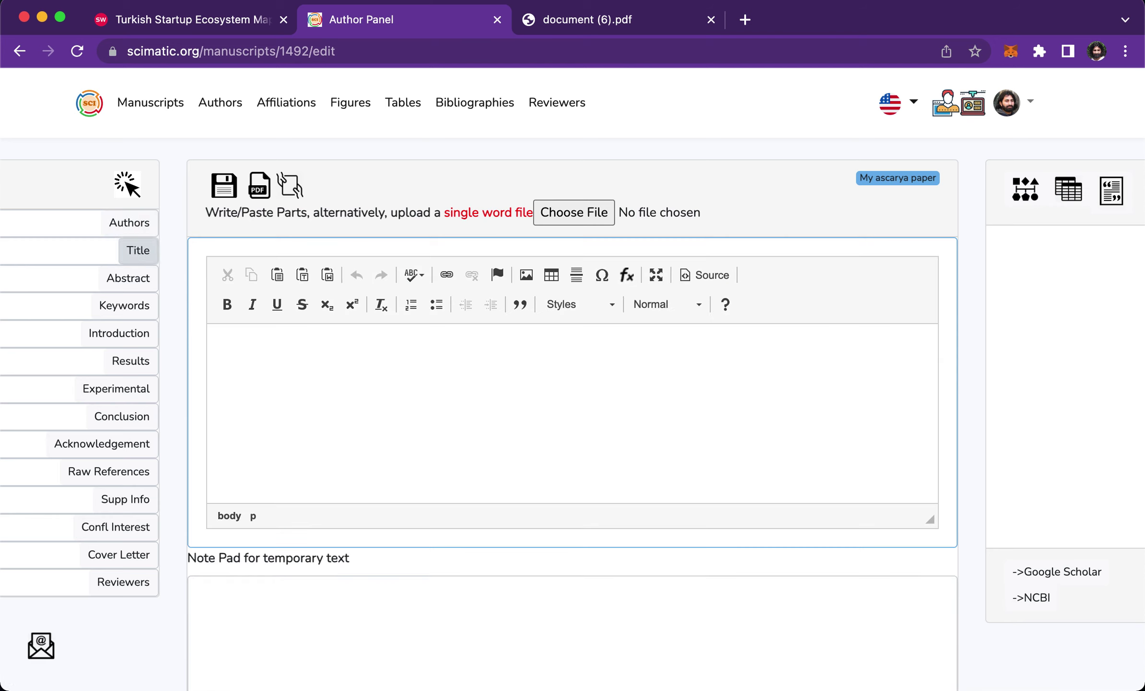
pyautogui.write('Here is a test article')
pyautogui.press('BackSpace')
pyautogui.write('le for the Asca')
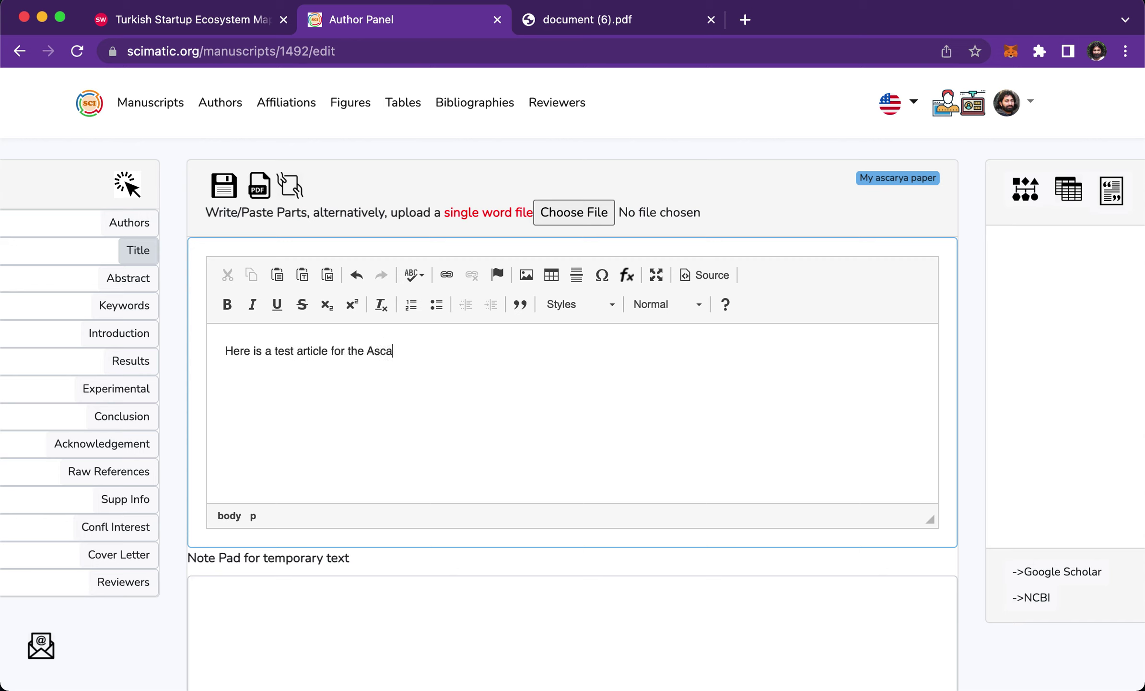
pyautogui.write('rya ')
pyautogui.write('format')
pyautogui.press('BackSpace')
pyautogui.press('BackSpace')
pyautogui.press('BackSpace')
pyautogui.press('BackSpace')
pyautogui.press('BackSpace')
pyautogui.write('template')
# - Copy the title text and paste it four times into the Abstract section
pyautogui.tripleClick(270, 349)
pyautogui.press('super+c')
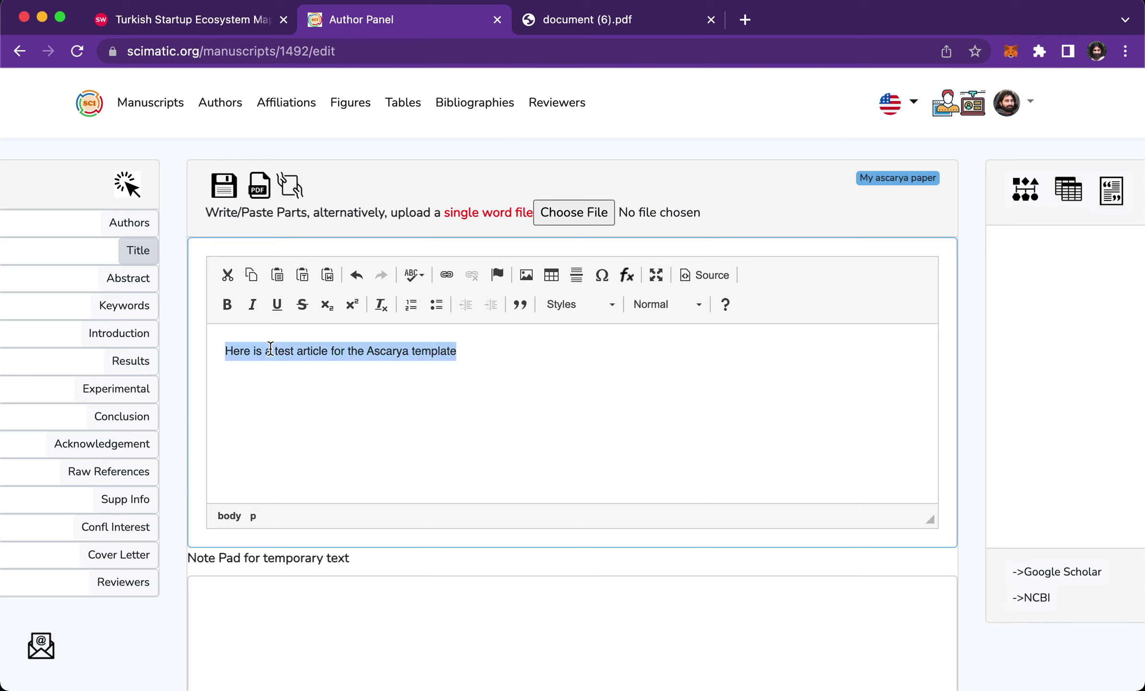
pyautogui.click(298, 362)
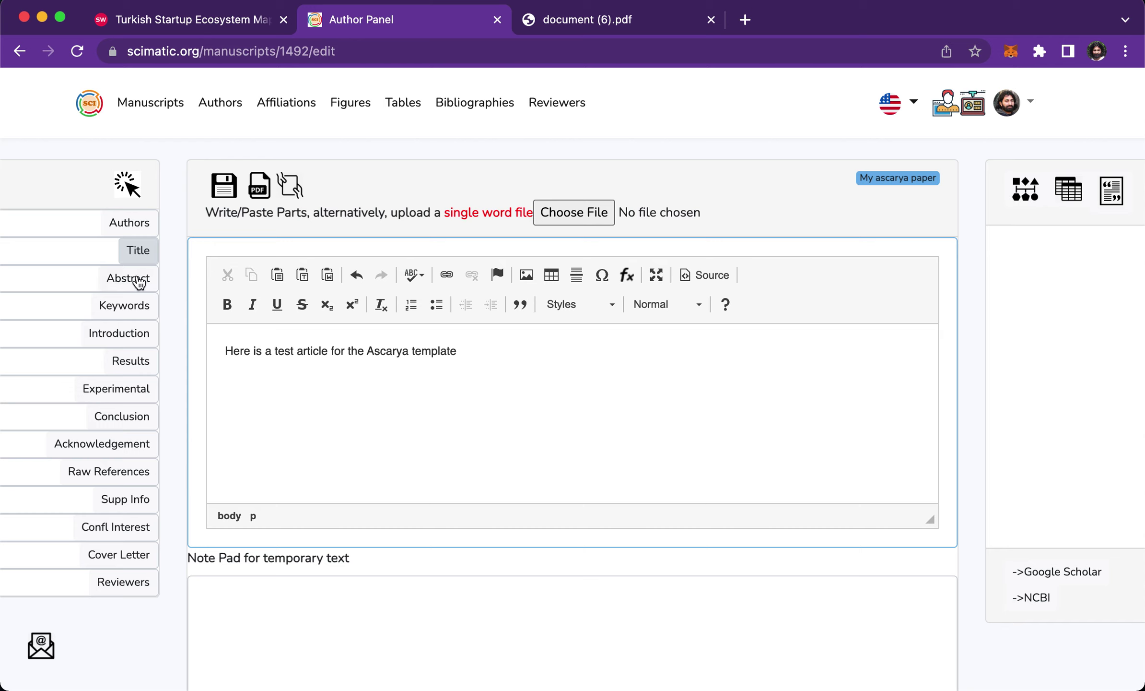
pyautogui.click(137, 278)
pyautogui.click(379, 389)
pyautogui.press('super+v')
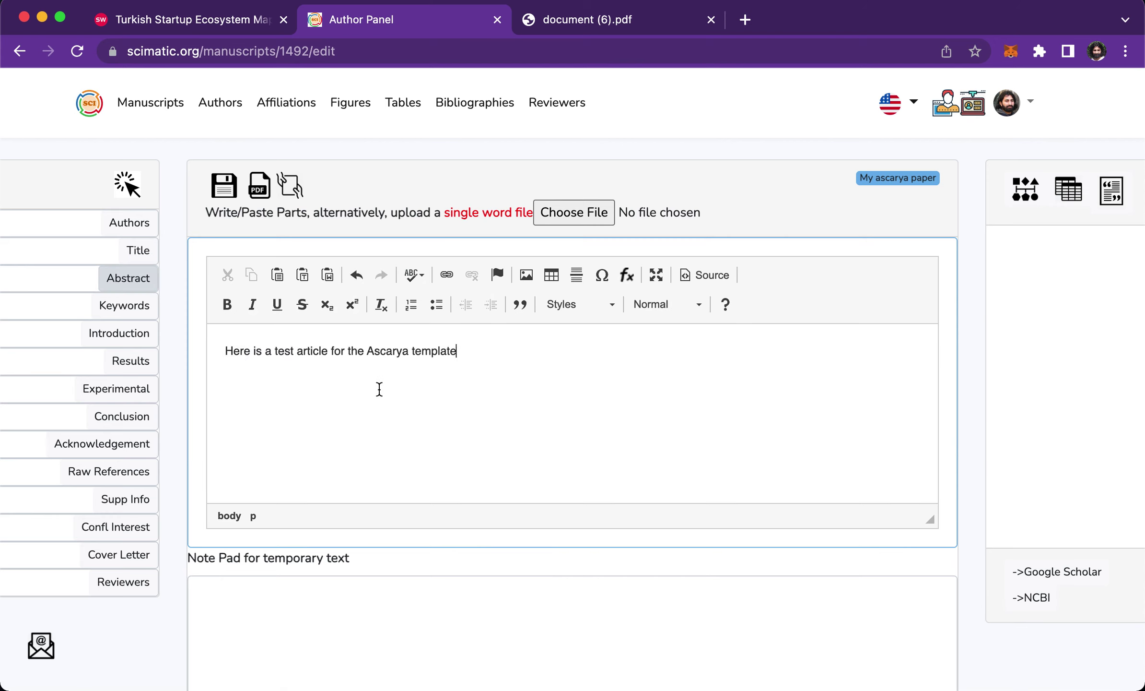
pyautogui.press('super+v')
pyautogui.press('super+v')
pyautogui.press('super+v')
pyautogui.write('c')
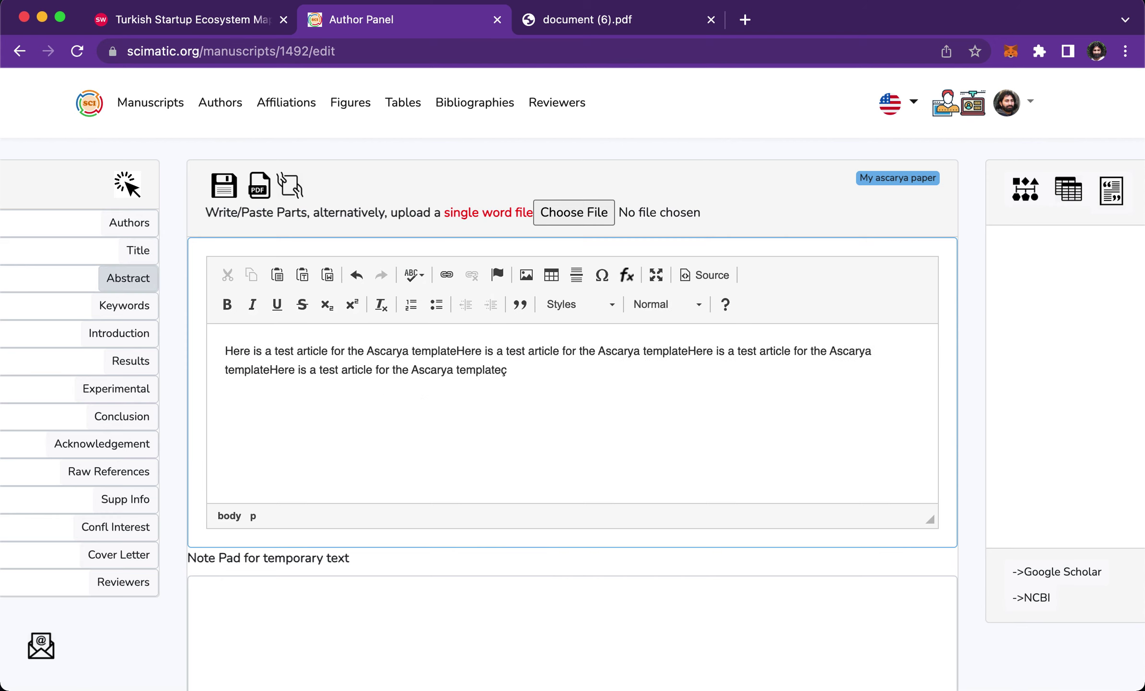
# - End the abstract text with a period, copy the whole block and paste it until the abstract holds six copies
pyautogui.press('super+a')
pyautogui.write('Here is a test article for the Ascarya templateHere is a test article for the Ascarya templateHere is a test article for the Ascarya templateHere is a test article for the Ascarya template.')
pyautogui.press('super+v')
pyautogui.press('super+v')
pyautogui.press('super+v')
pyautogui.press('super+v')
pyautogui.press('super+v')
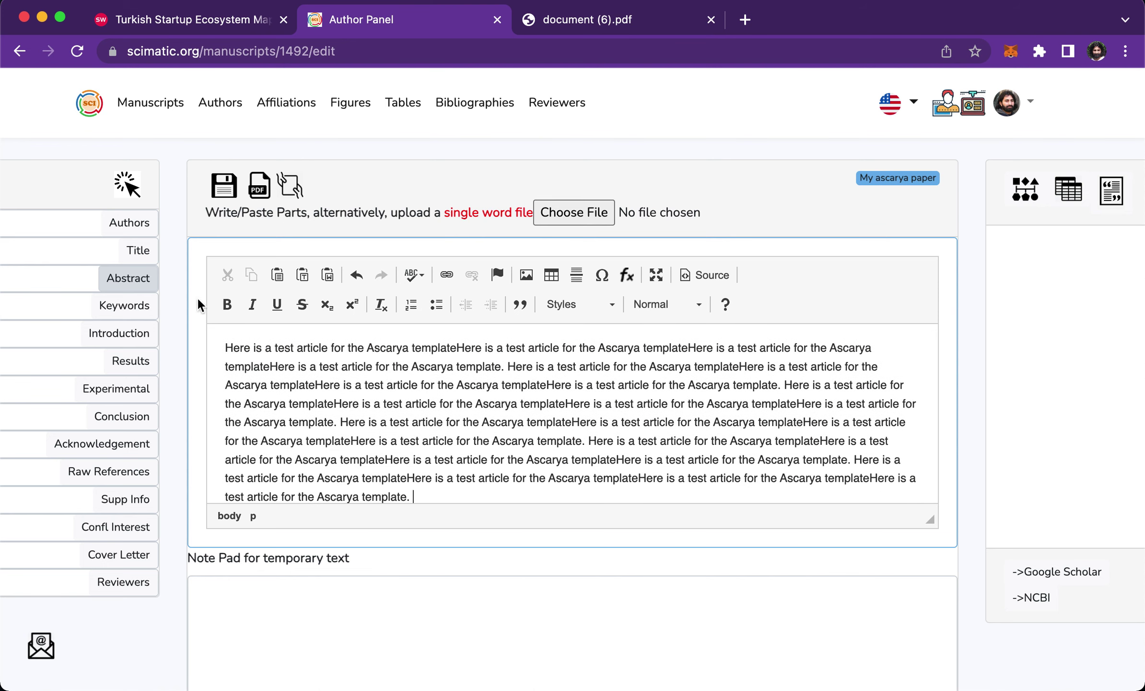
# - Enter "Chemistry" as Keyword 1 and "physics" as Keyword 2
pyautogui.click(105, 308)
pyautogui.click(371, 336)
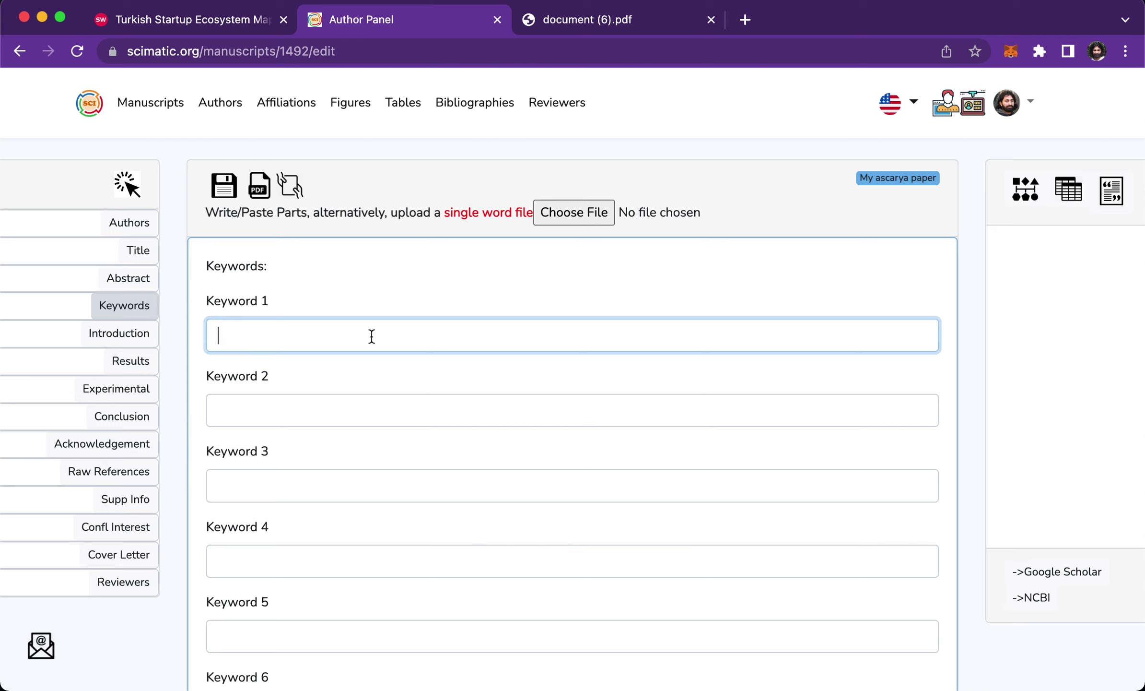
pyautogui.write('Chemisttr')
pyautogui.press('BackSpace')
pyautogui.press('BackSpace')
pyautogui.write('ry')
pyautogui.click(219, 410)
pyautogui.write('physics')
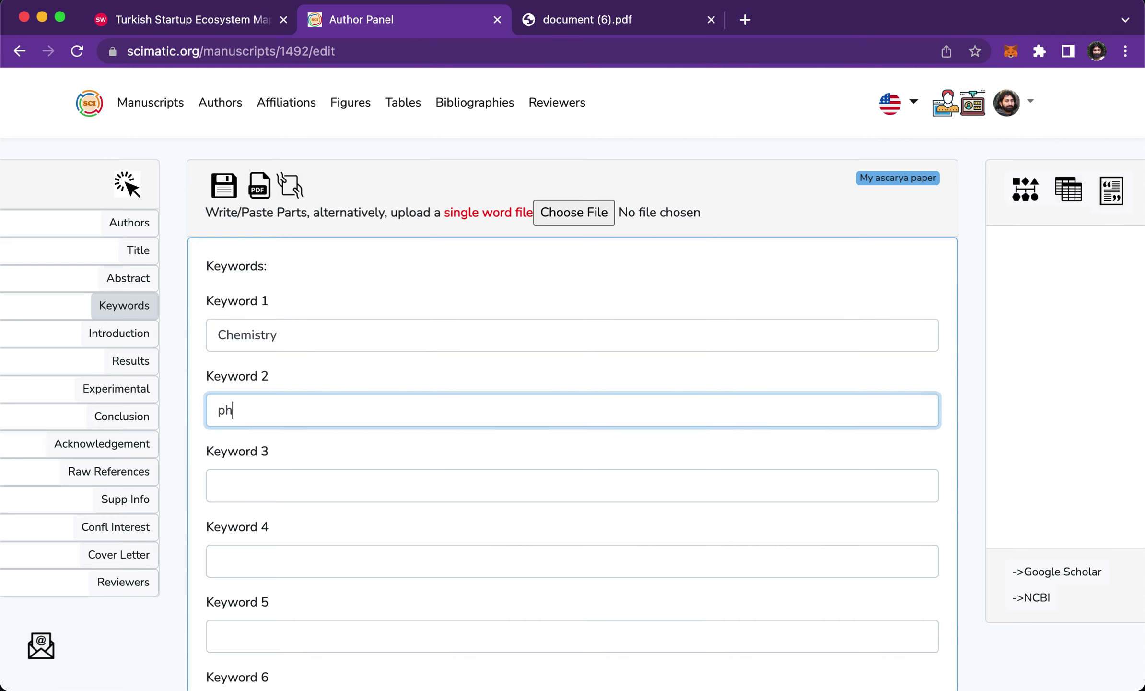
# - Fill Keywords 3 to 5 with "biology", "maths" and "english"
pyautogui.click(218, 485)
pyautogui.write('biology')
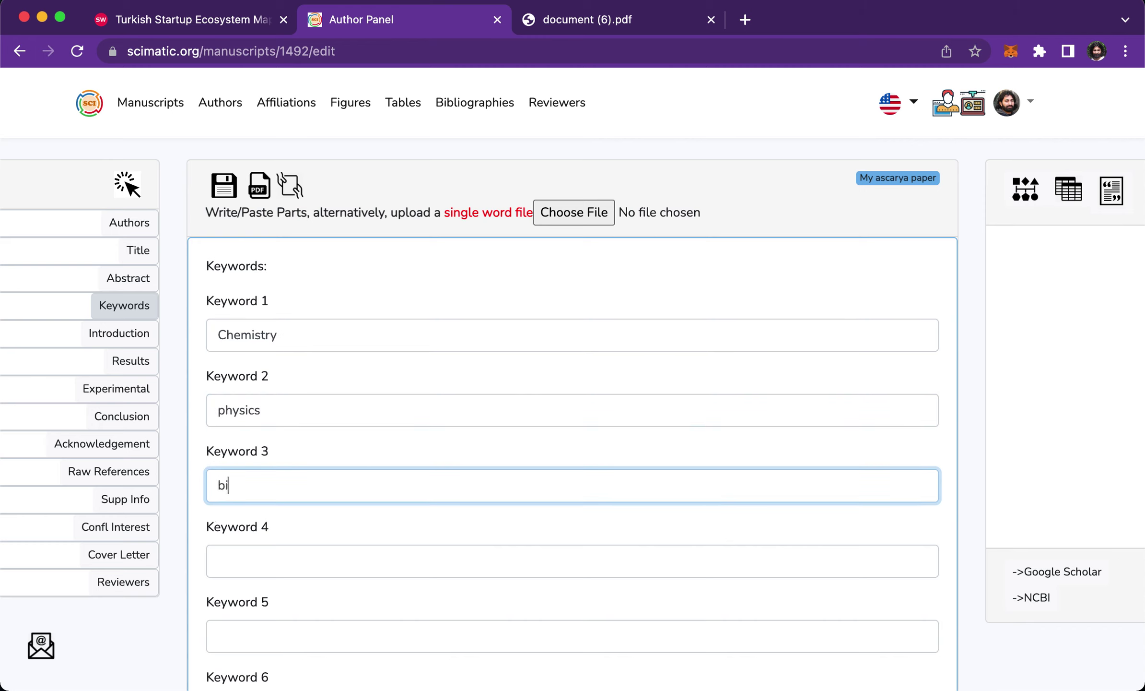
pyautogui.click(218, 560)
pyautogui.write('m')
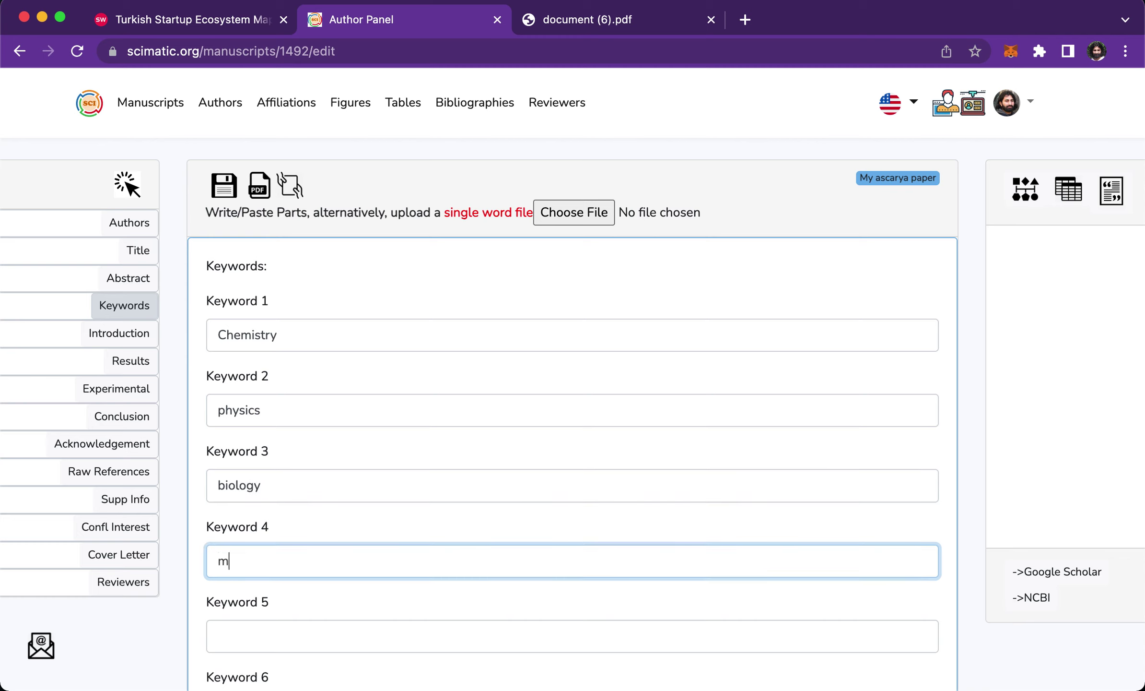
pyautogui.write('att')
pyautogui.write('hs')
pyautogui.click(277, 643)
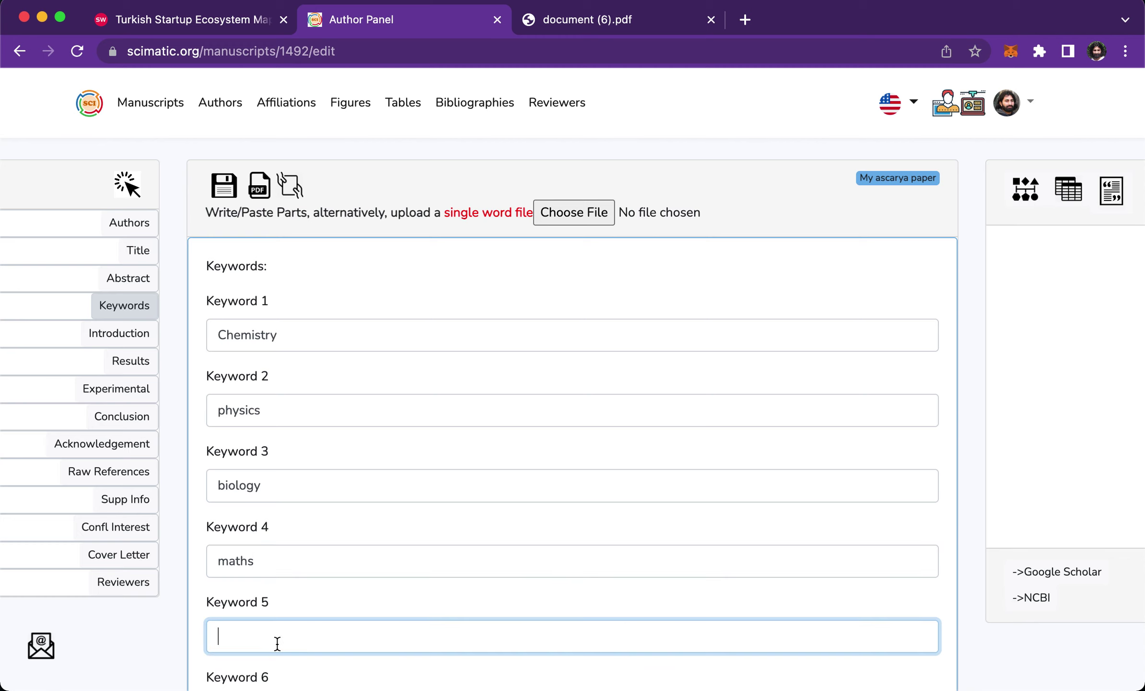
pyautogui.write('english')
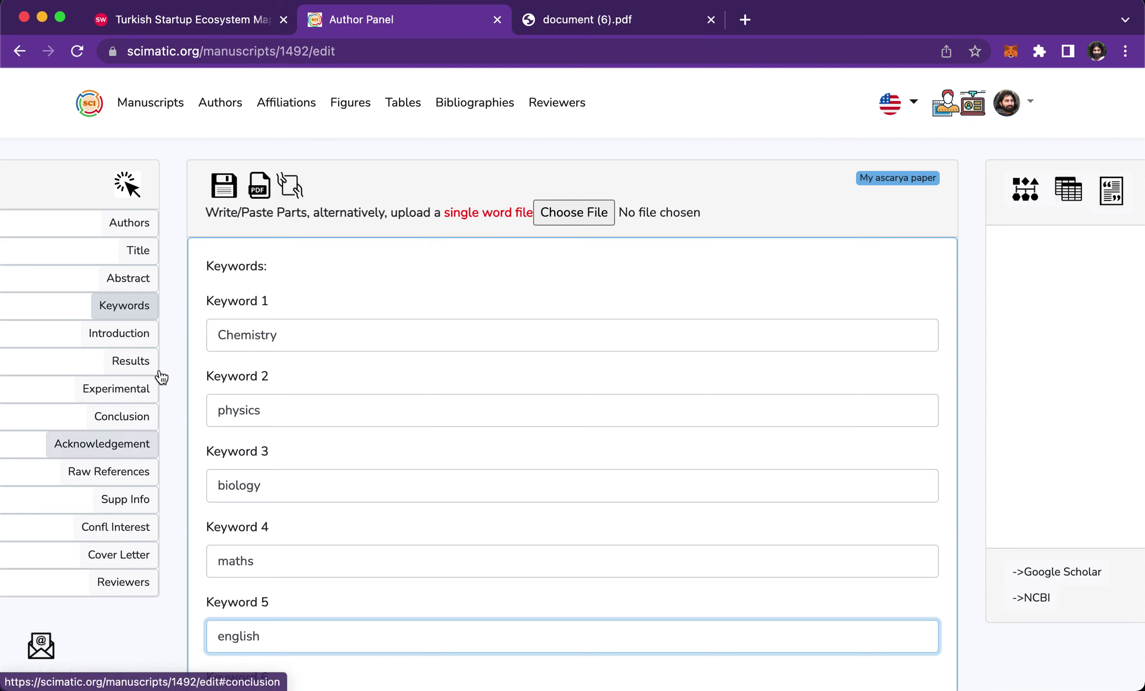
# - Paste the copied test text block three times into the Introduction section and save the manuscript
pyautogui.click(120, 341)
pyautogui.click(309, 386)
pyautogui.write('Here is a test article for the Ascarya templateHere is a test article for the Ascarya templateHere is a test article for the Ascarya templateHere is a test article for the Ascarya template.')
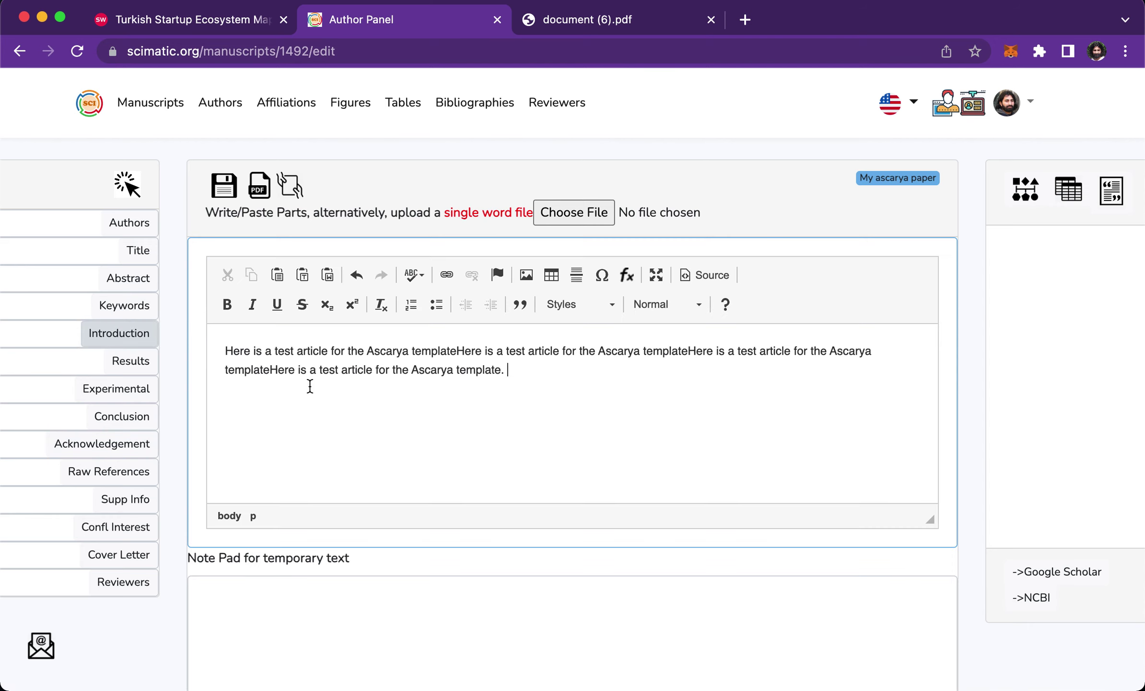
pyautogui.write('Here is a test article for the Ascarya templateHere is a test article for the Ascarya templateHere is a test article for the Ascarya templateHere is a test article for the Ascarya template.')
pyautogui.write('Here is a test article for the Ascarya templateHere is a test article for the Ascarya templateHere is a test article for the Ascarya templateHere is a test article for the Ascarya template.')
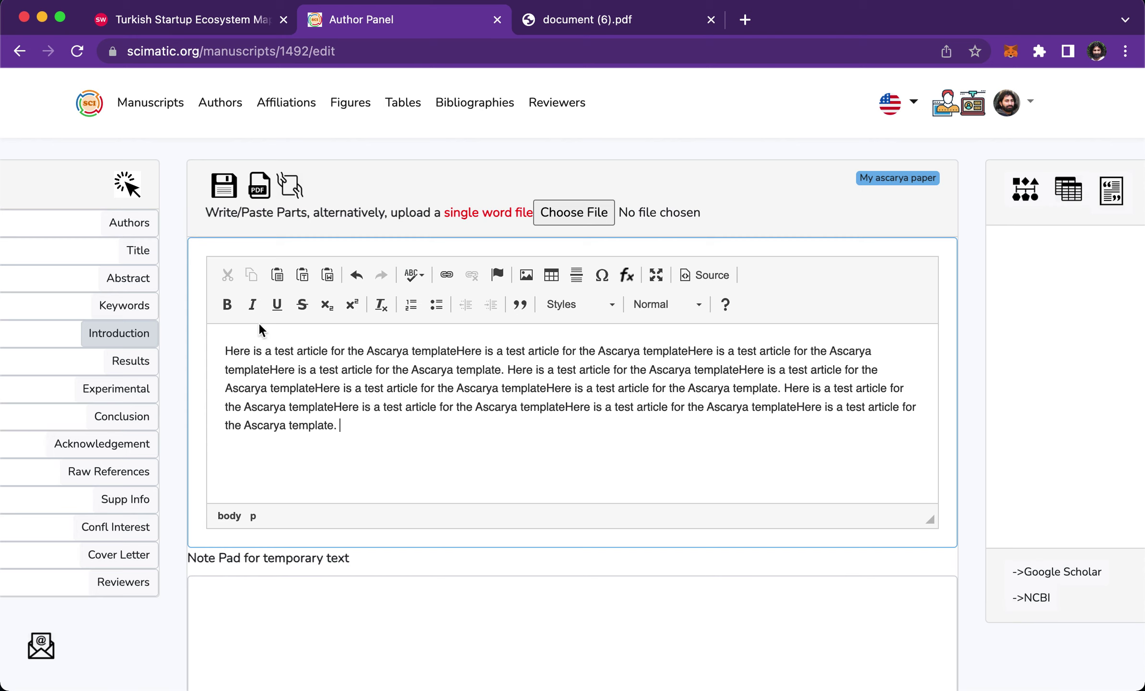
pyautogui.click(224, 187)
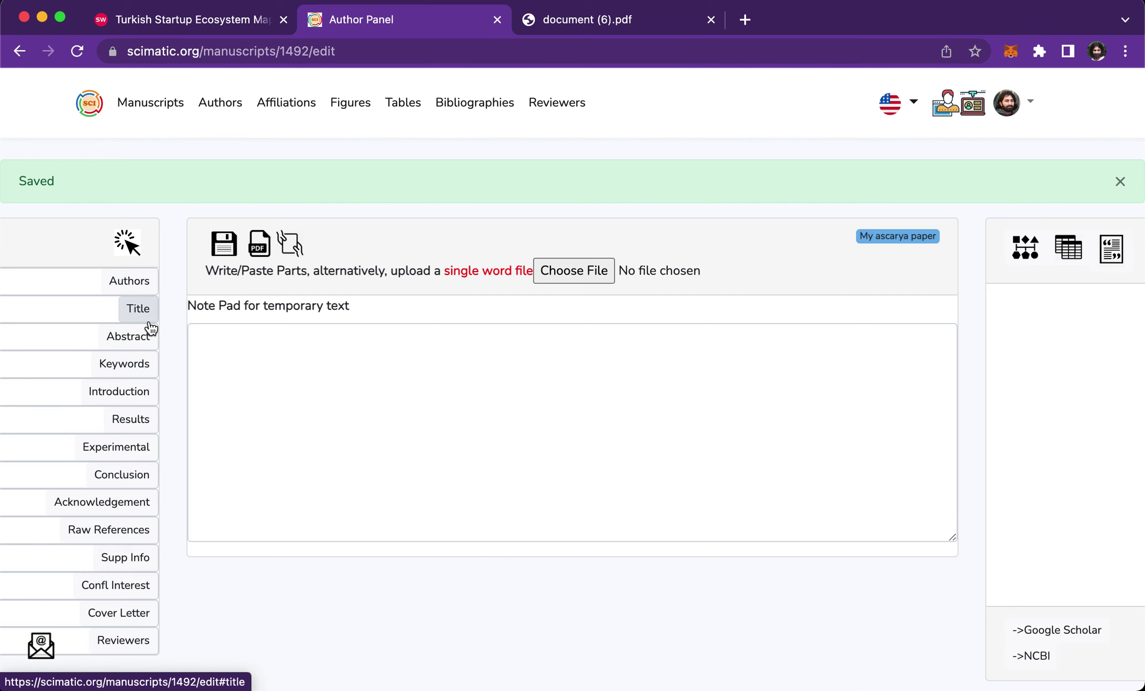
# - Start a new figure from the Introduction section and choose "Scımatıc hybrıd blockchain is connecting to various exchange.png" as its image file
pyautogui.click(121, 393)
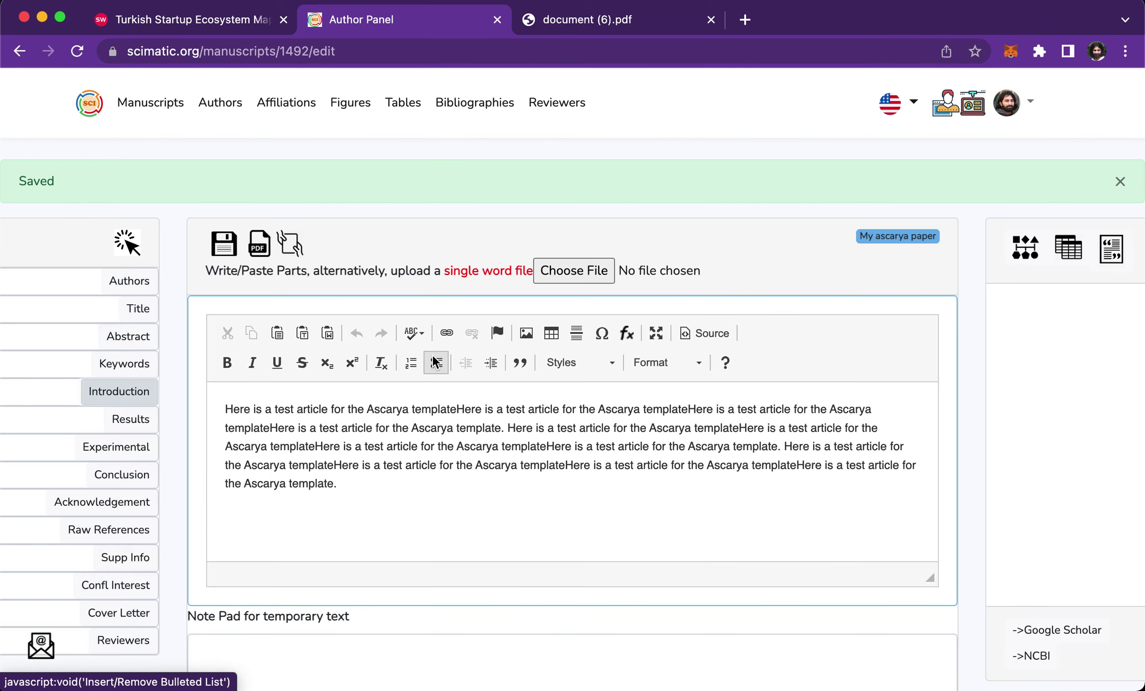
pyautogui.click(1025, 259)
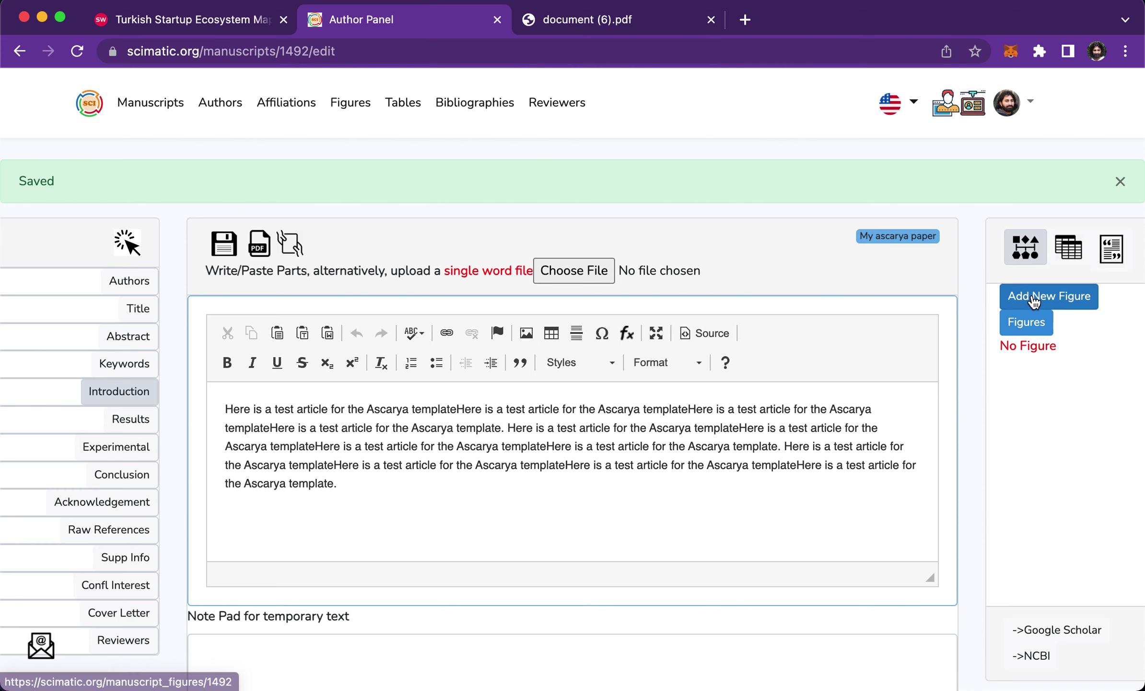
pyautogui.click(1068, 238)
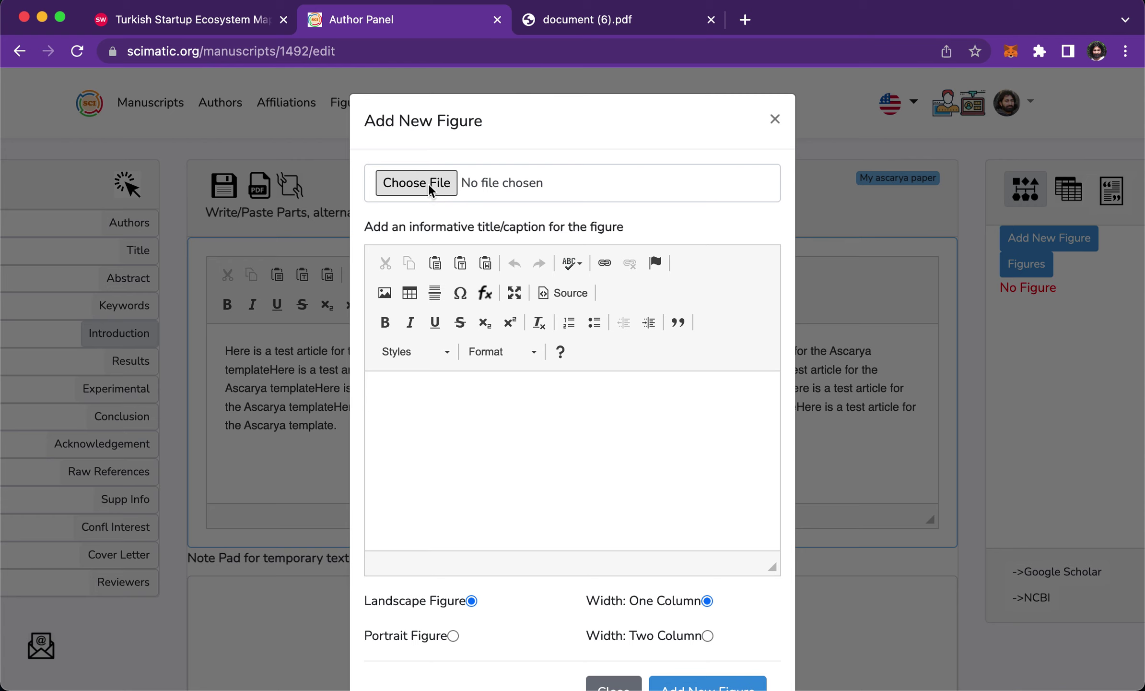
pyautogui.click(431, 188)
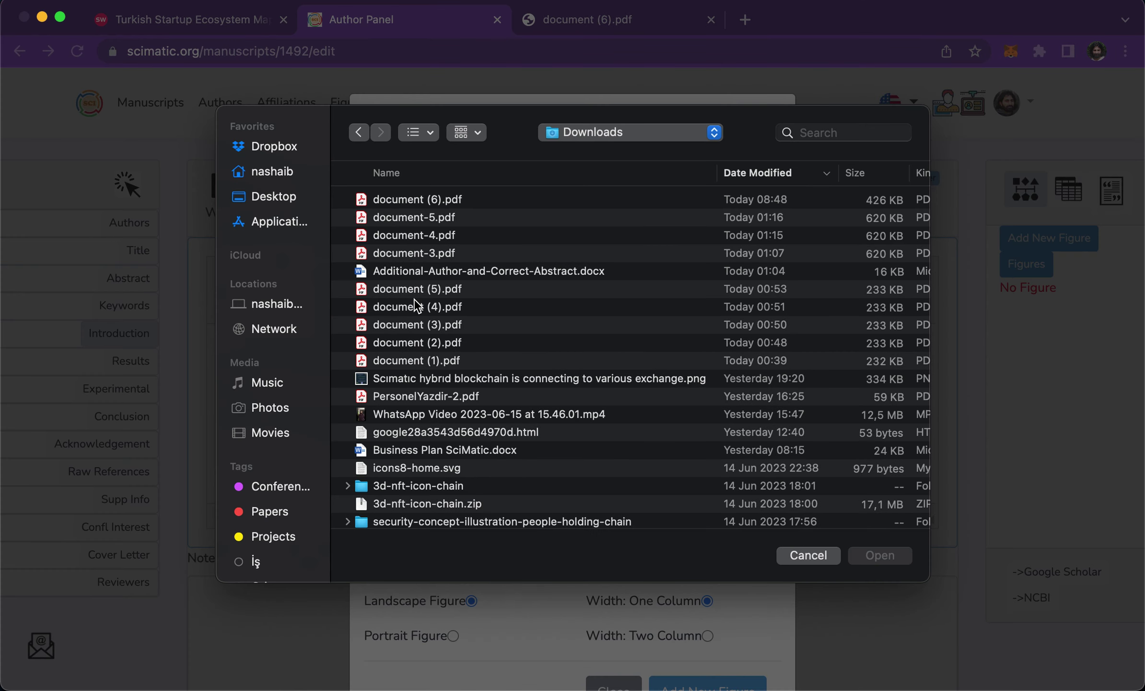
pyautogui.click(422, 379)
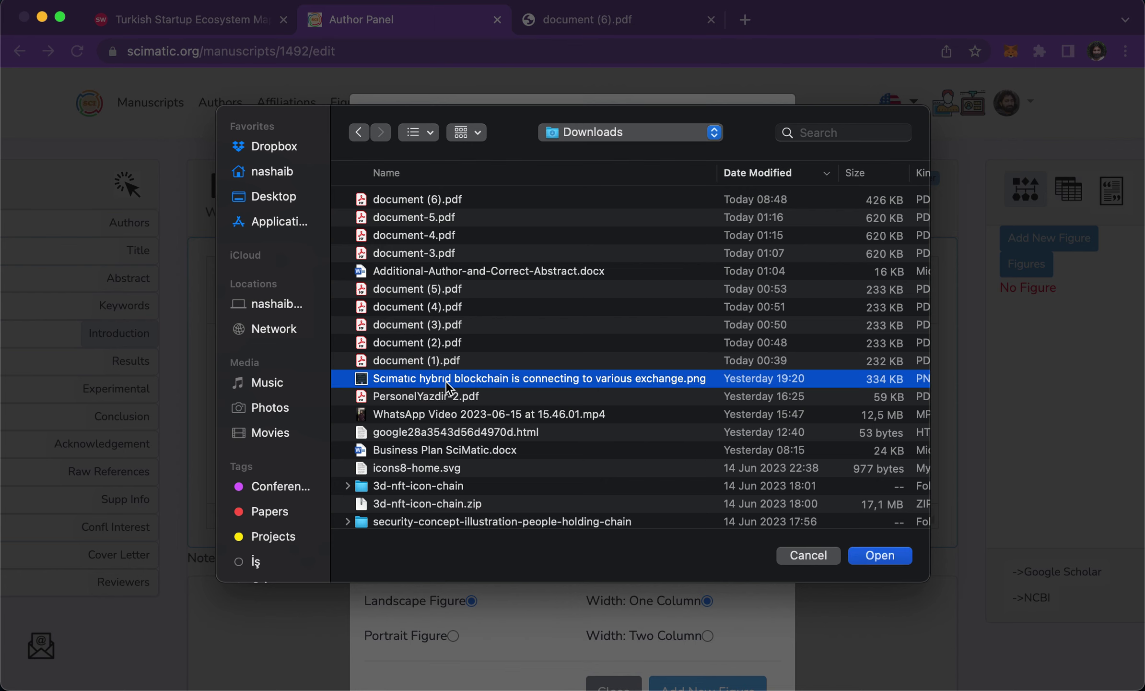
pyautogui.click(881, 556)
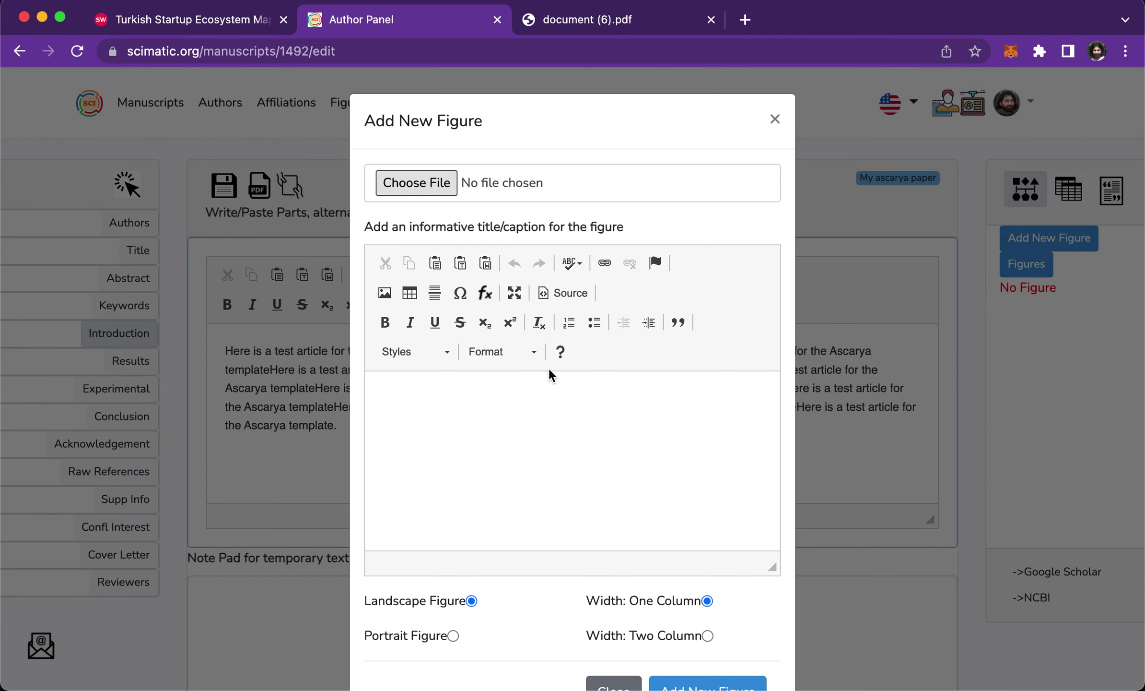
# - Caption the figure "This is a test image for the ascarya style" and add it to the manuscript
pyautogui.click(503, 439)
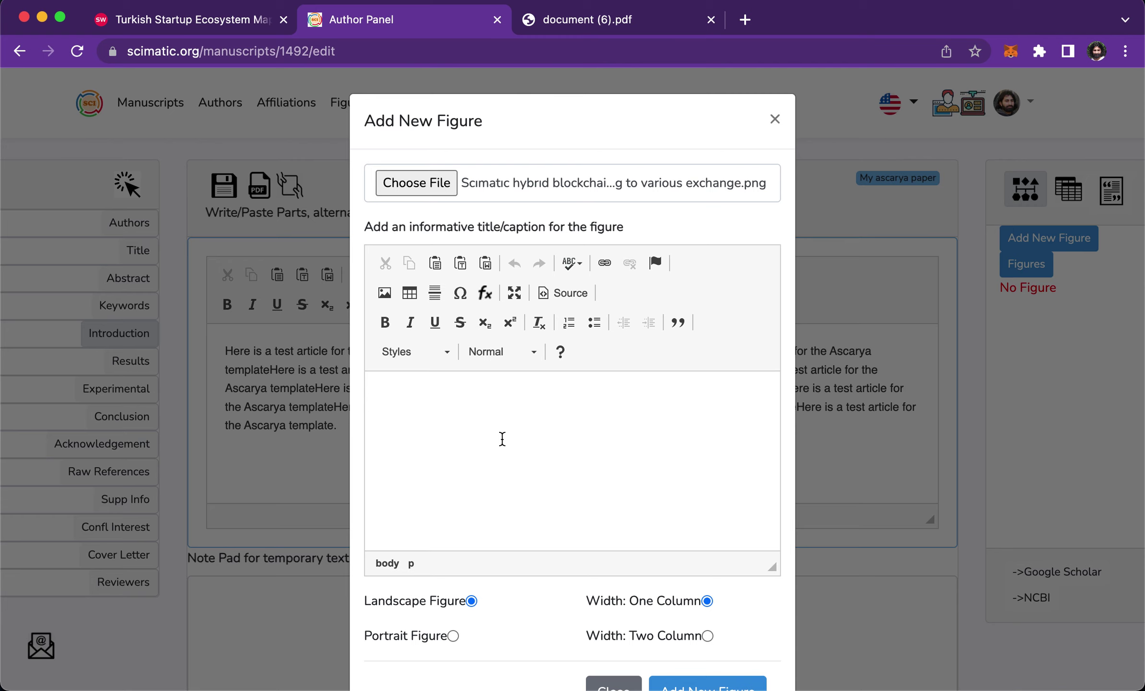
pyautogui.write('This is a test image ')
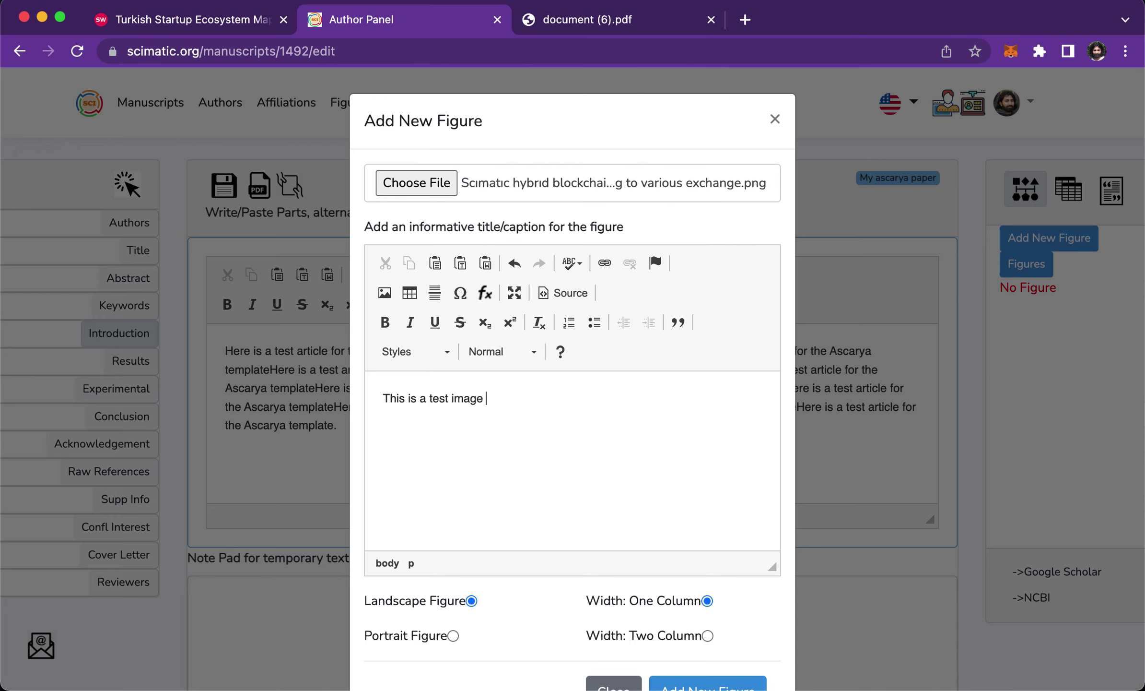
pyautogui.write('for the ascarya style')
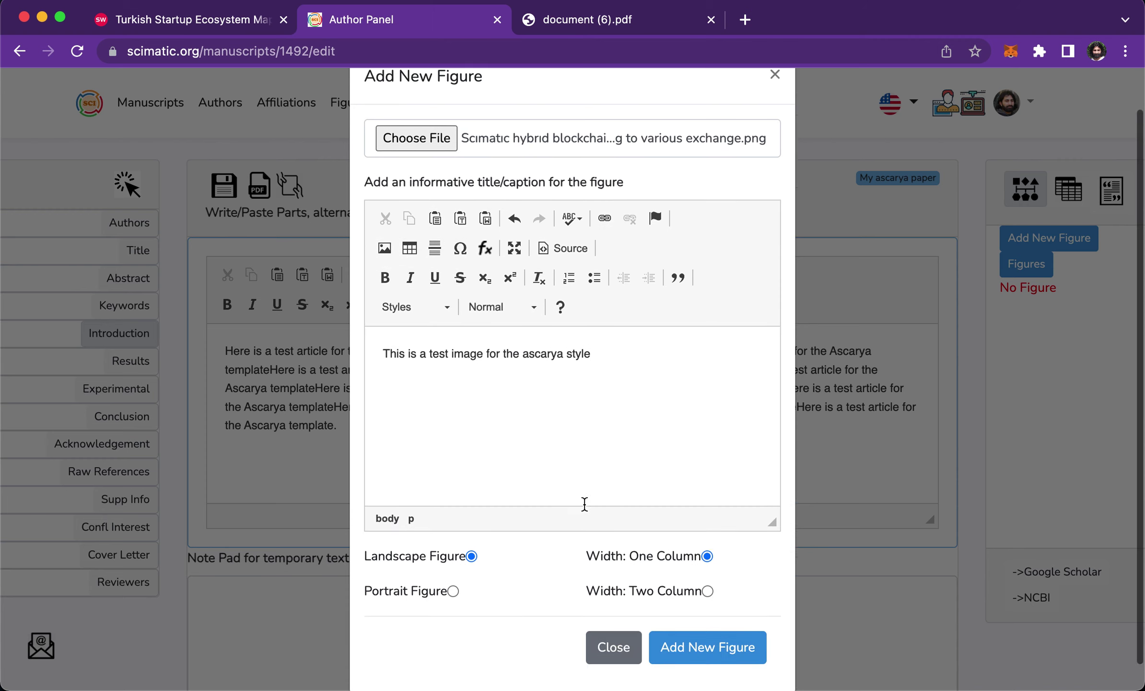
pyautogui.scroll(-3, 586, 503)
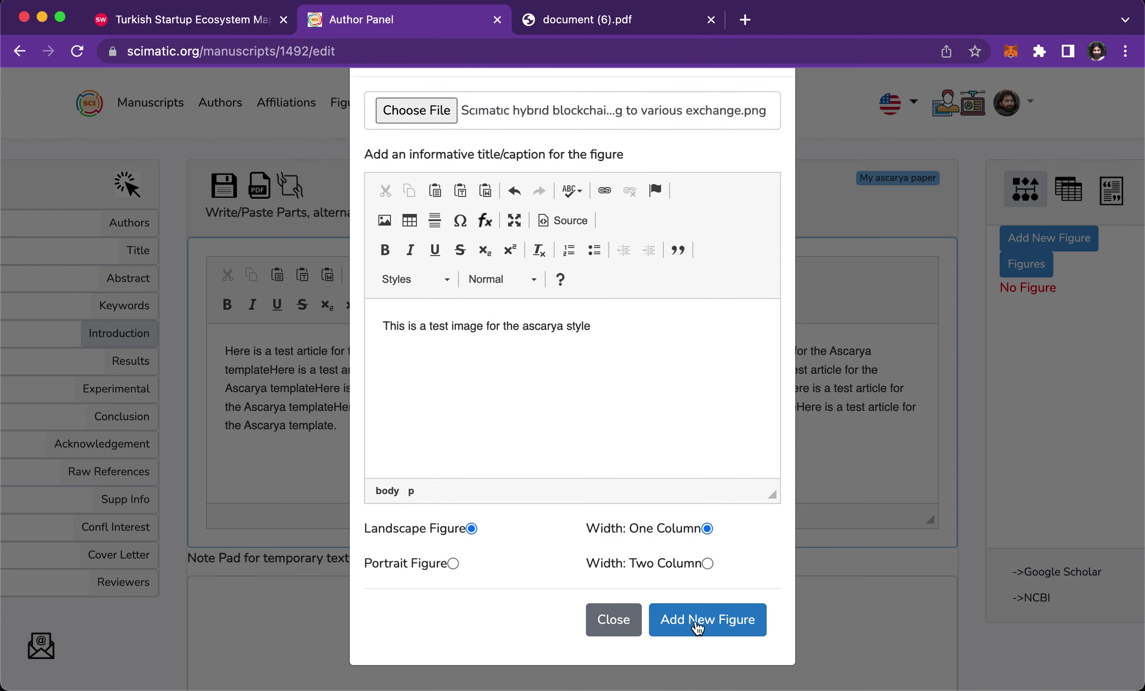
pyautogui.click(697, 626)
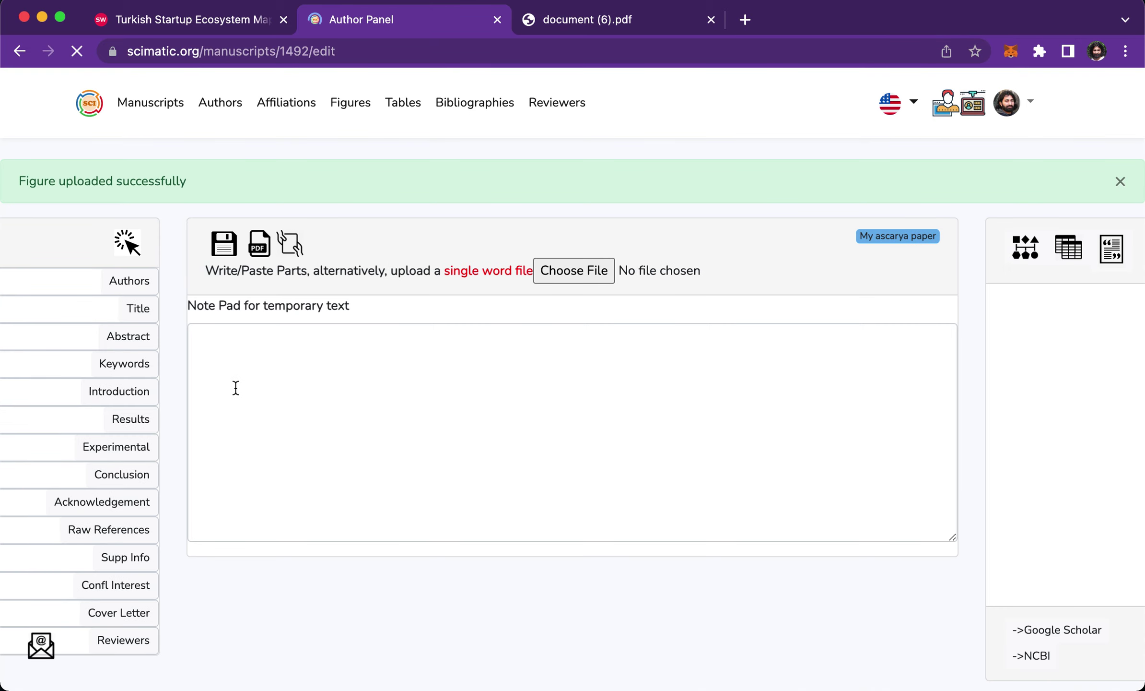
# - Insert the uploaded figure's link on the line below the Introduction text and save the manuscript
pyautogui.click(125, 398)
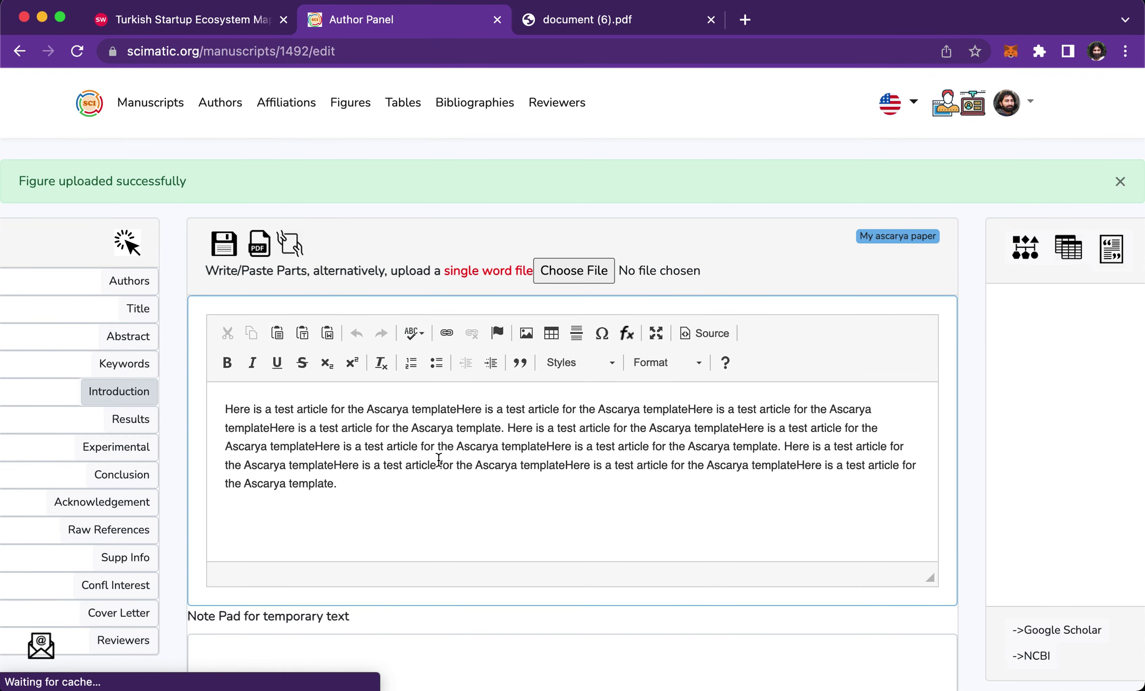
pyautogui.click(363, 487)
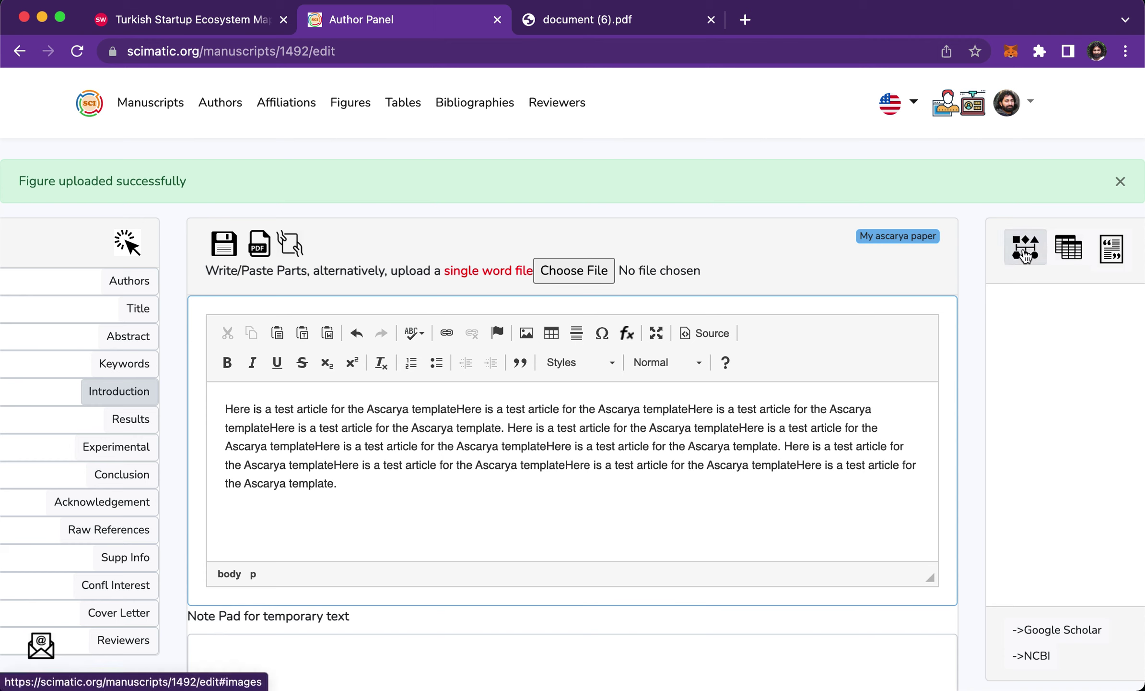
pyautogui.click(1025, 254)
pyautogui.moveTo(1052, 355); pyautogui.dragTo(321, 511)
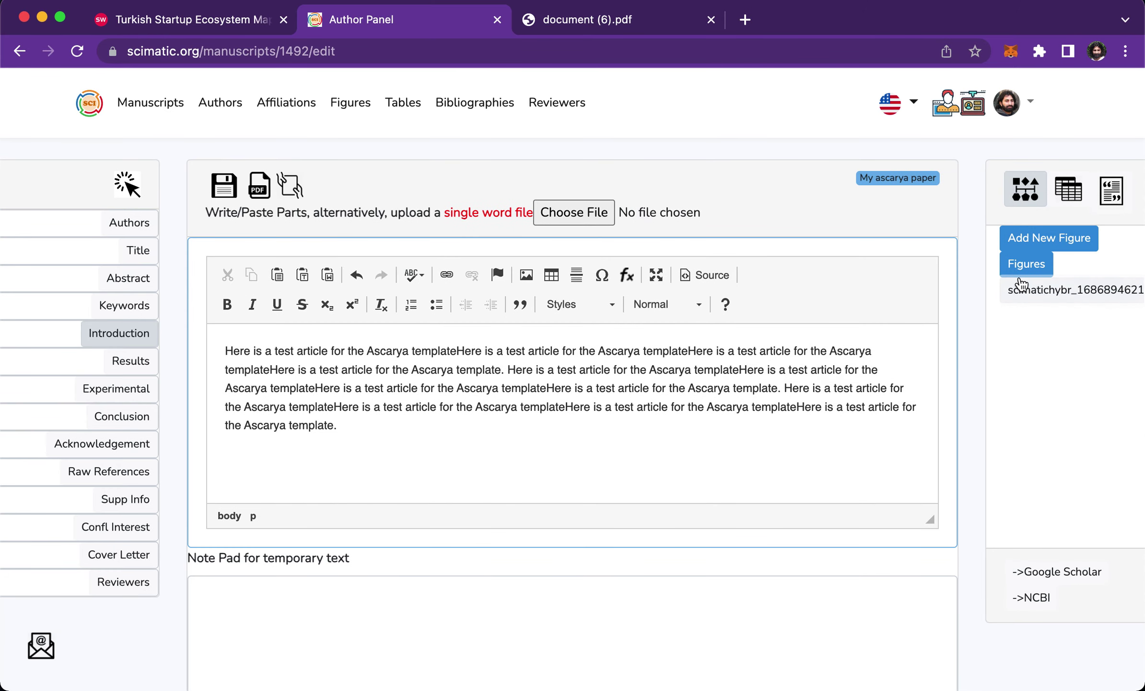
pyautogui.moveTo(1031, 289); pyautogui.dragTo(265, 448)
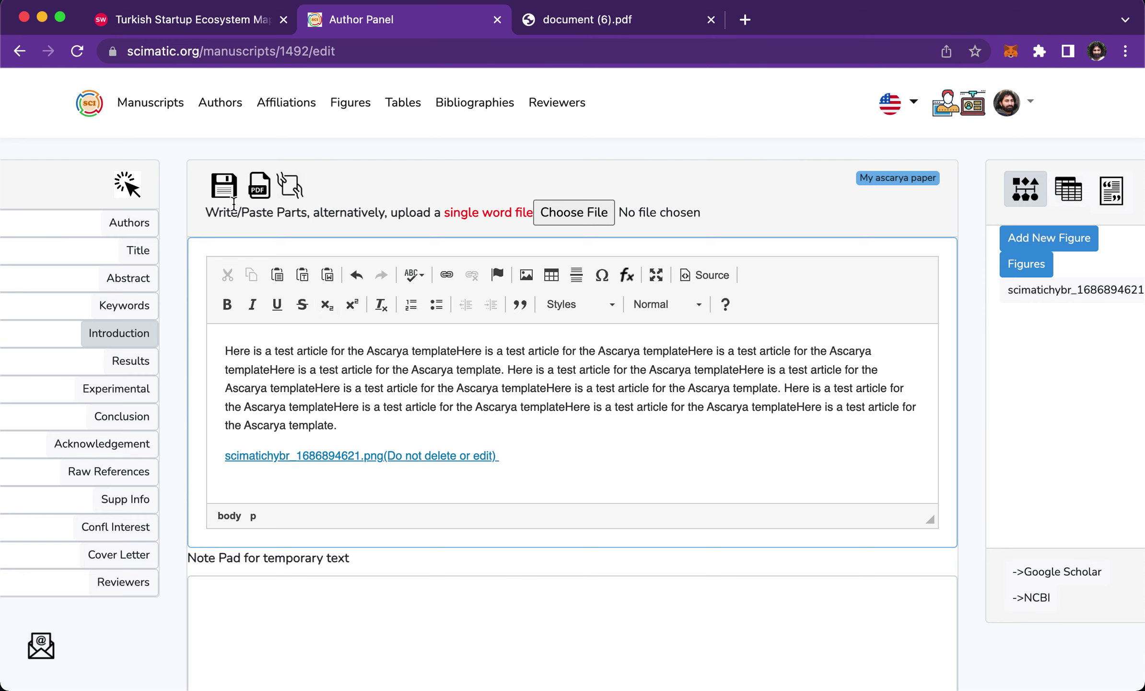
pyautogui.click(229, 192)
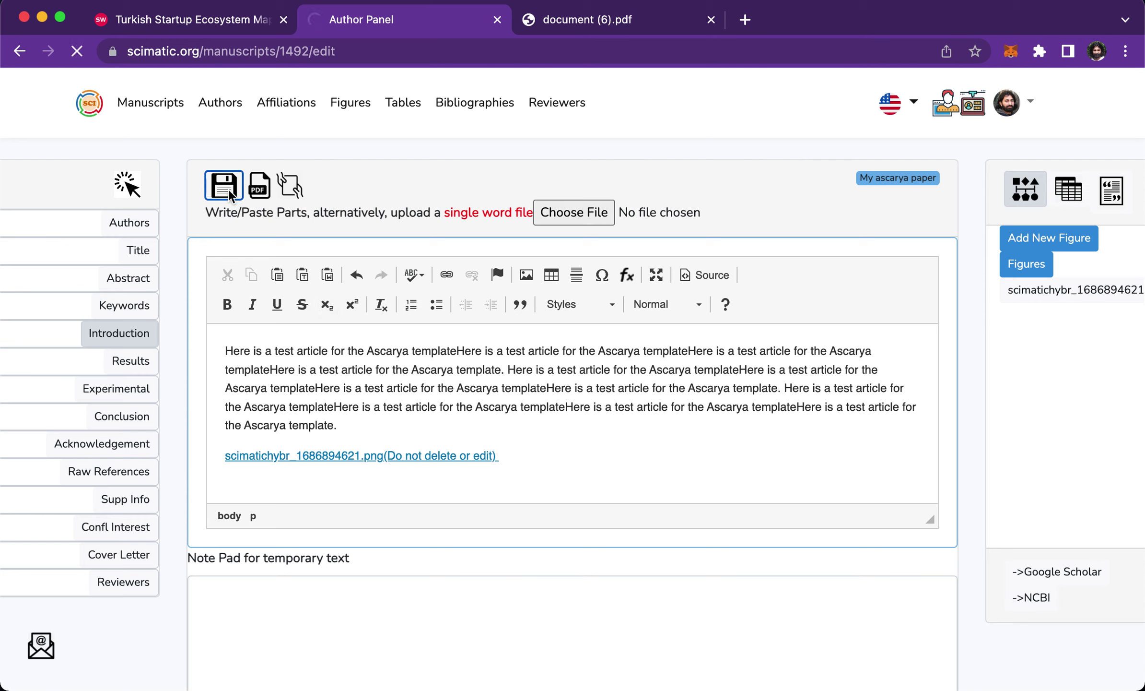
# - Close the old document (6).pdf, generate a new PDF of the manuscript and open the downloaded document (7).pdf
pyautogui.click(614, 19)
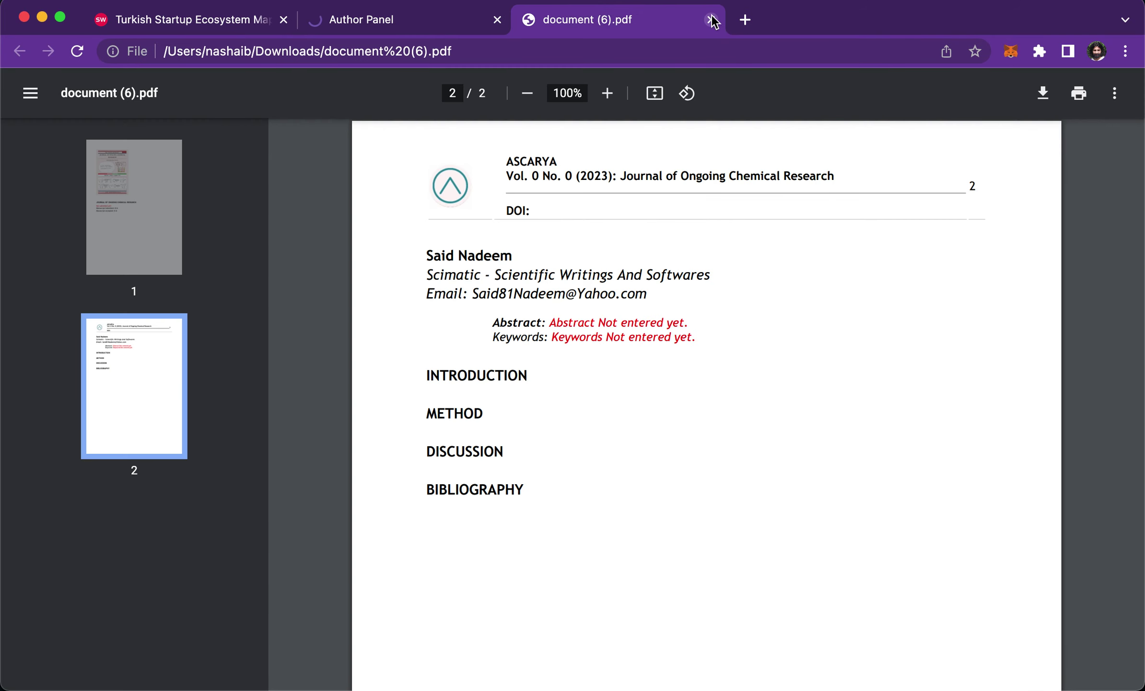
pyautogui.click(712, 19)
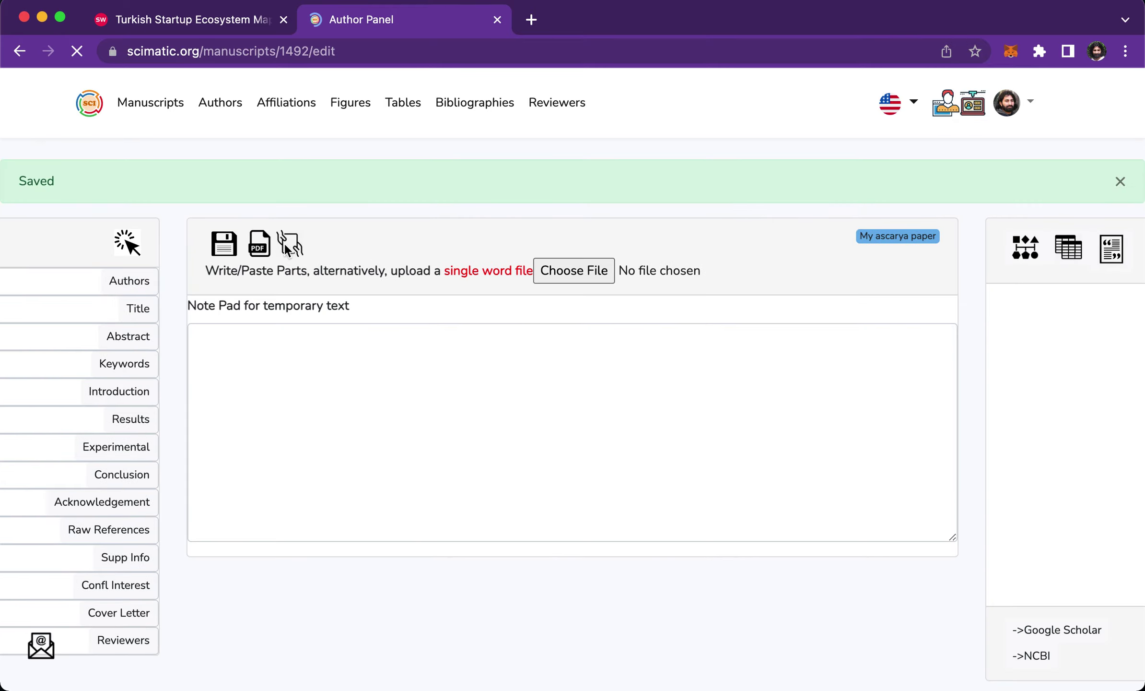
pyautogui.click(261, 249)
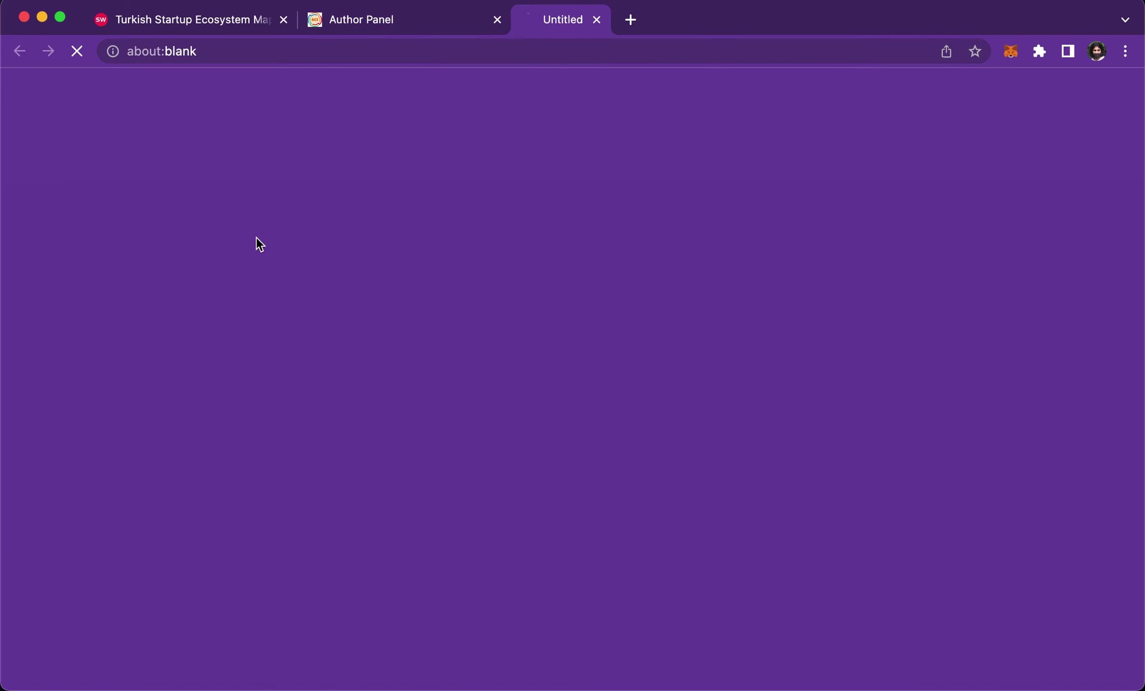
pyautogui.click(388, 19)
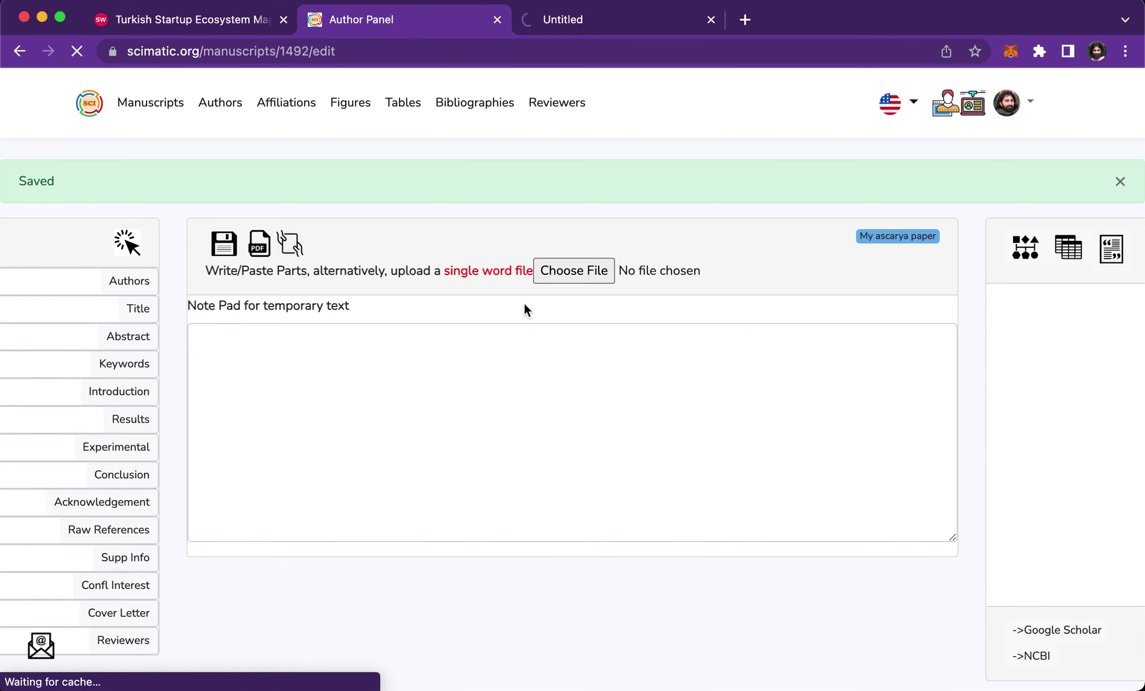
pyautogui.click(1072, 248)
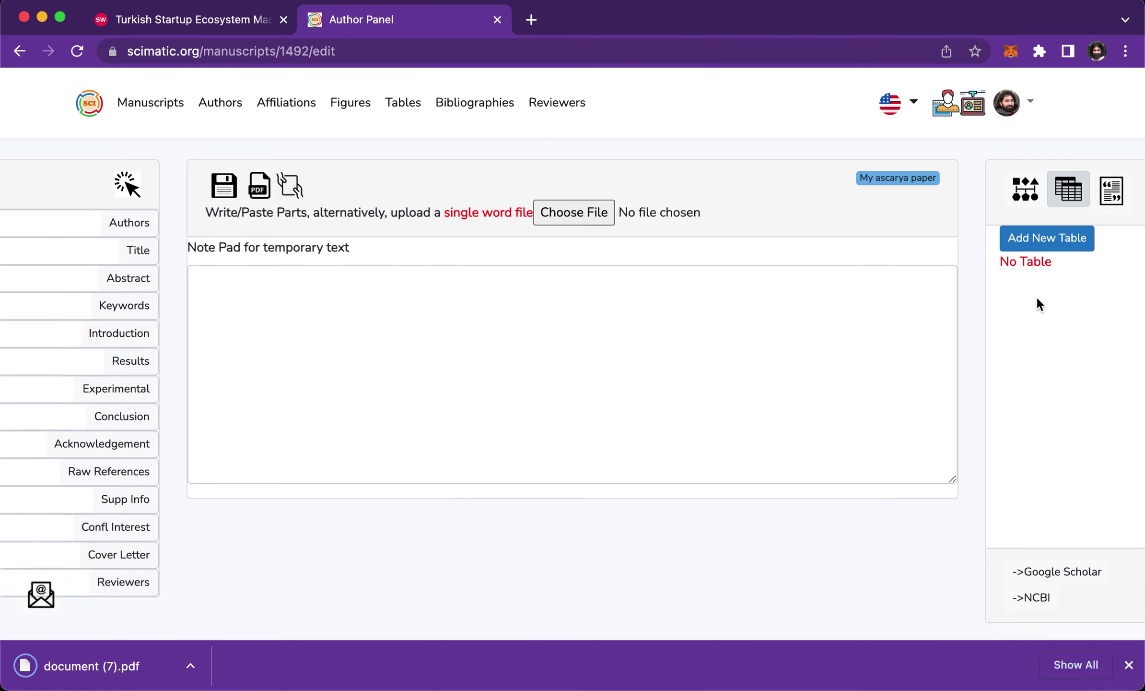
pyautogui.click(98, 667)
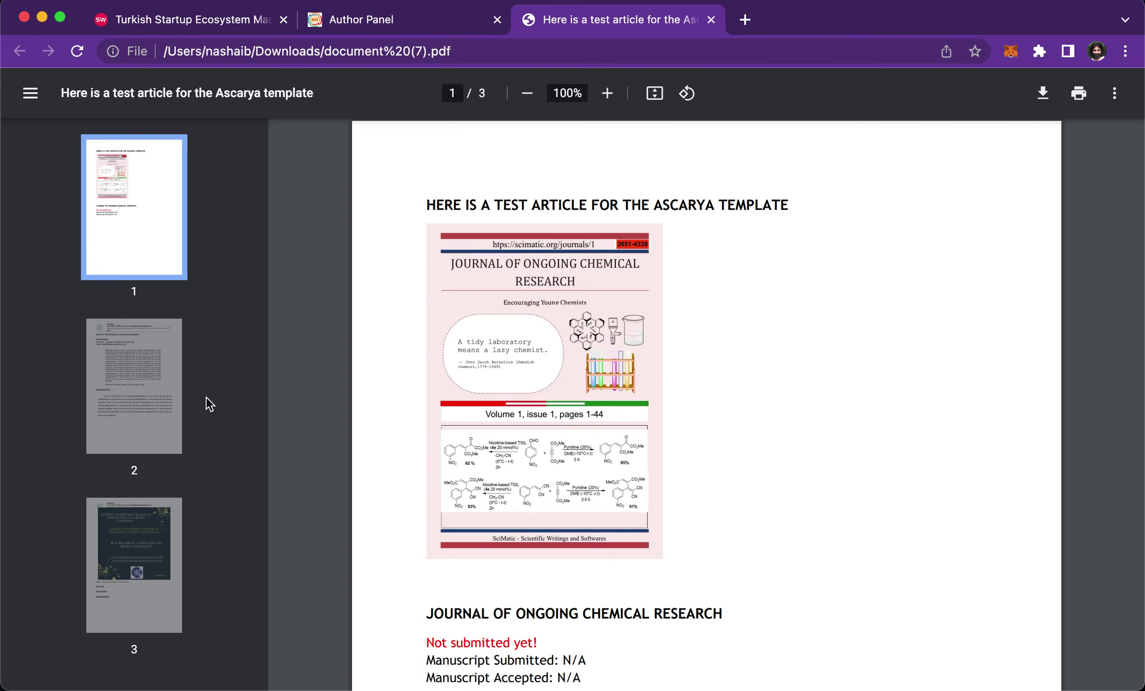
# - Examine all pages of the generated PDF, checking the title, abstract, keywords, introduction and the figure with its caption
pyautogui.scroll(-10, 492, 468)
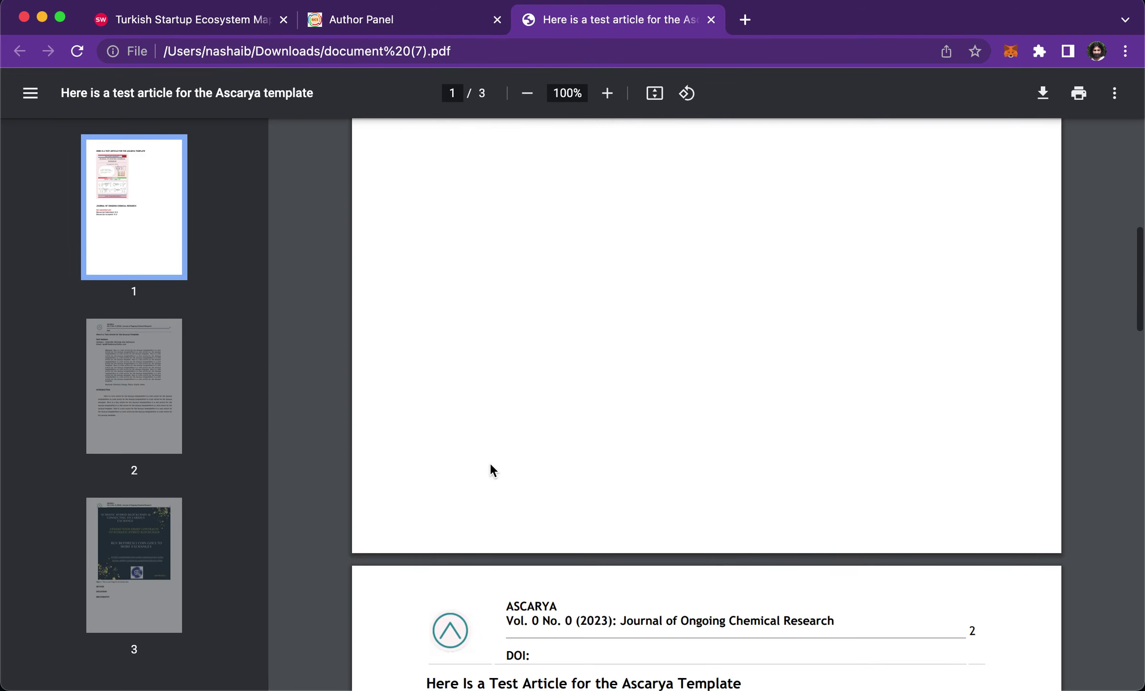
pyautogui.click(150, 359)
pyautogui.scroll(-5, 497, 428)
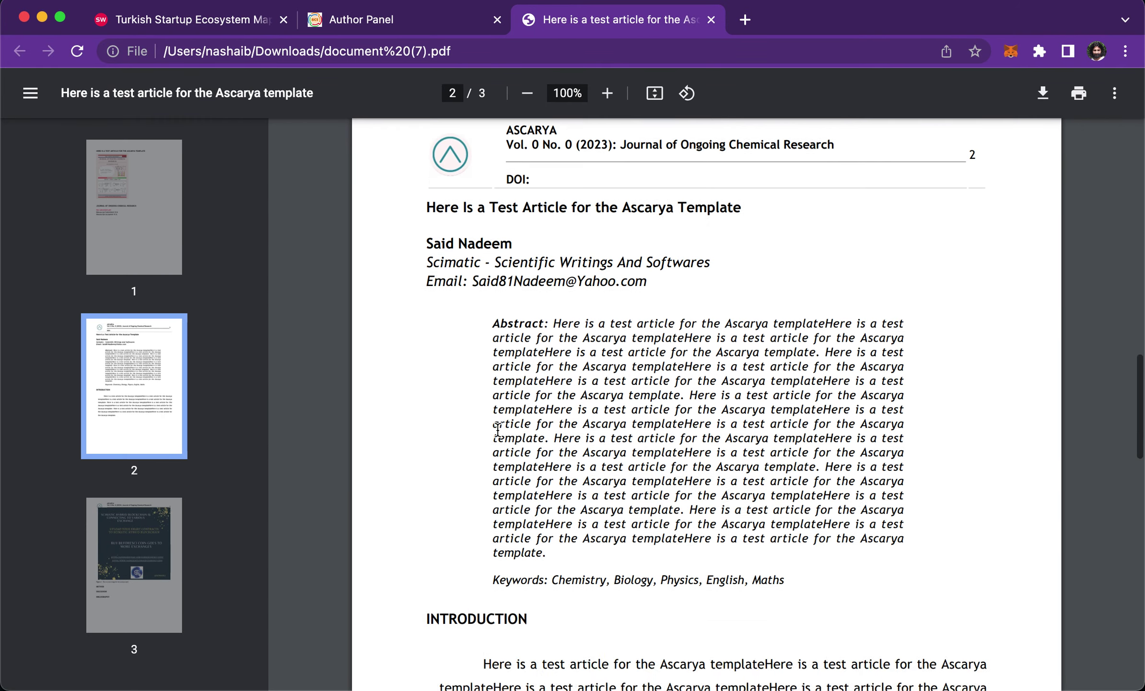
pyautogui.scroll(-5, 497, 428)
pyautogui.click(152, 536)
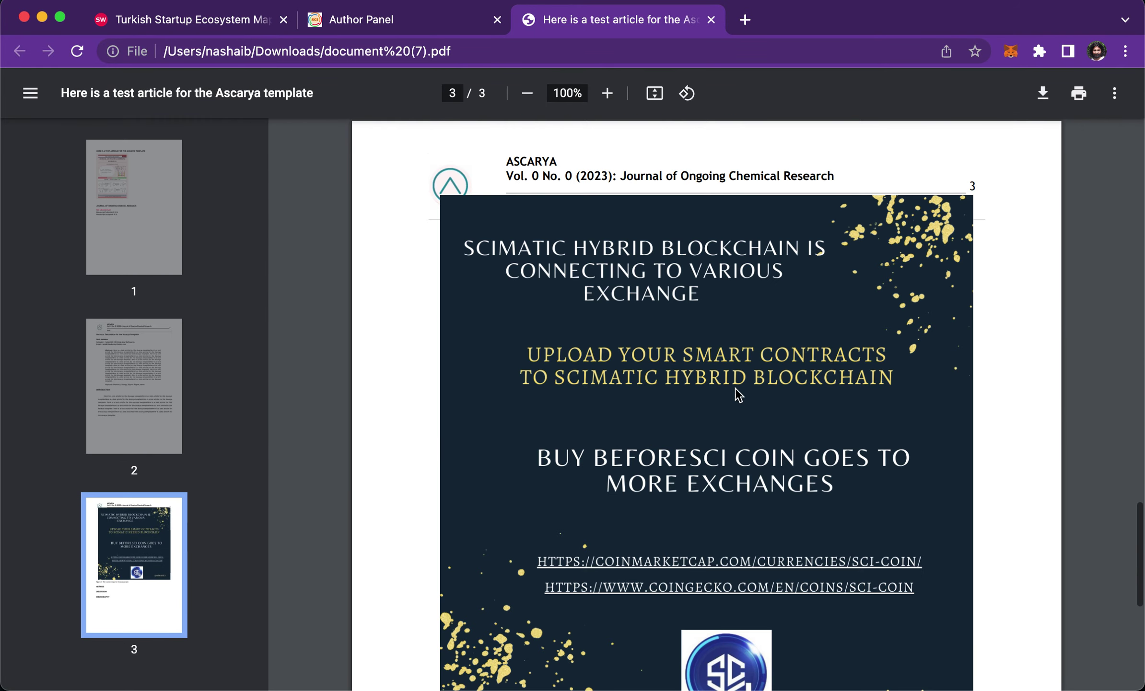
pyautogui.scroll(-7, 668, 379)
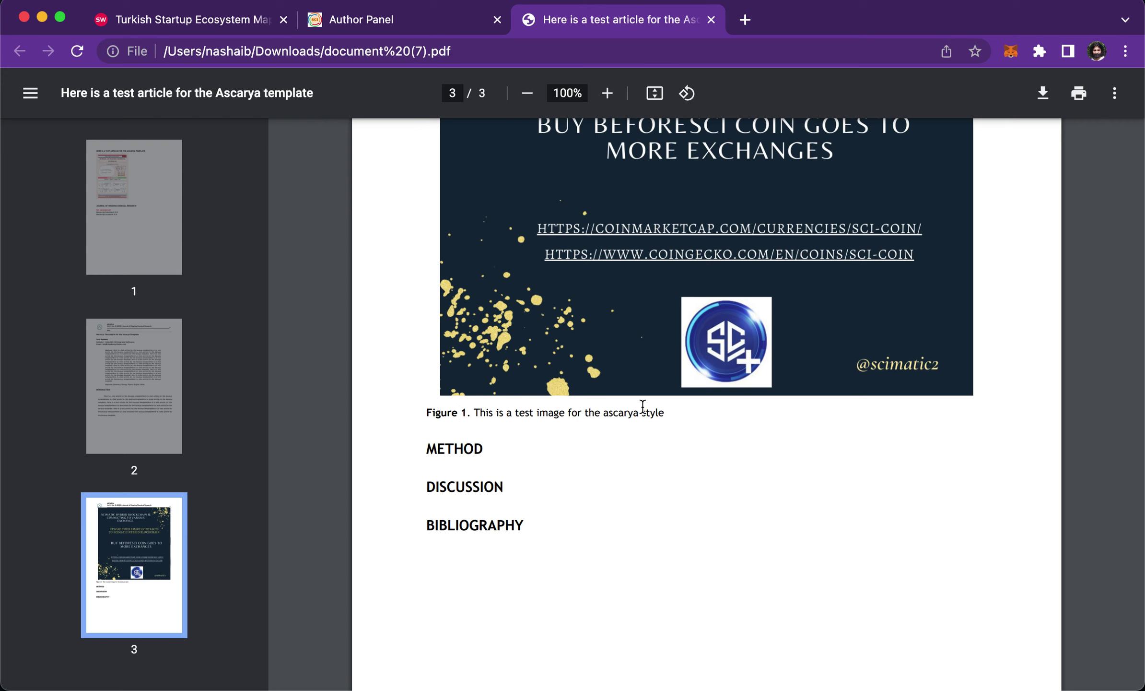
pyautogui.scroll(1, 603, 318)
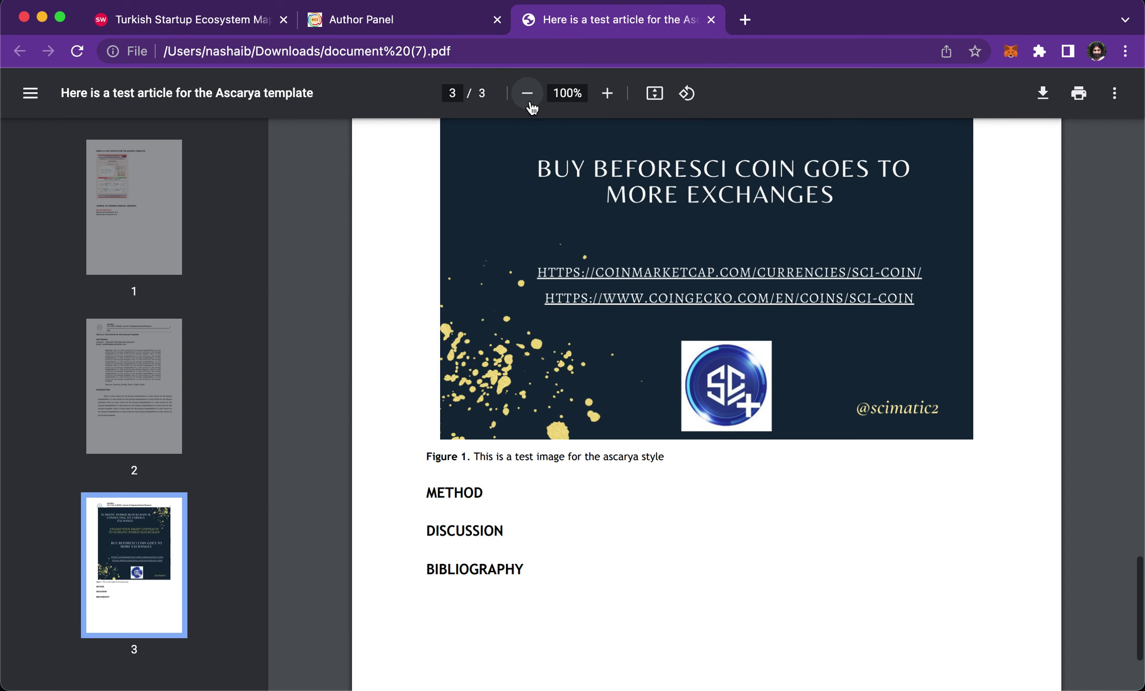
pyautogui.scroll(-3, 563, 363)
pyautogui.scroll(15, 563, 362)
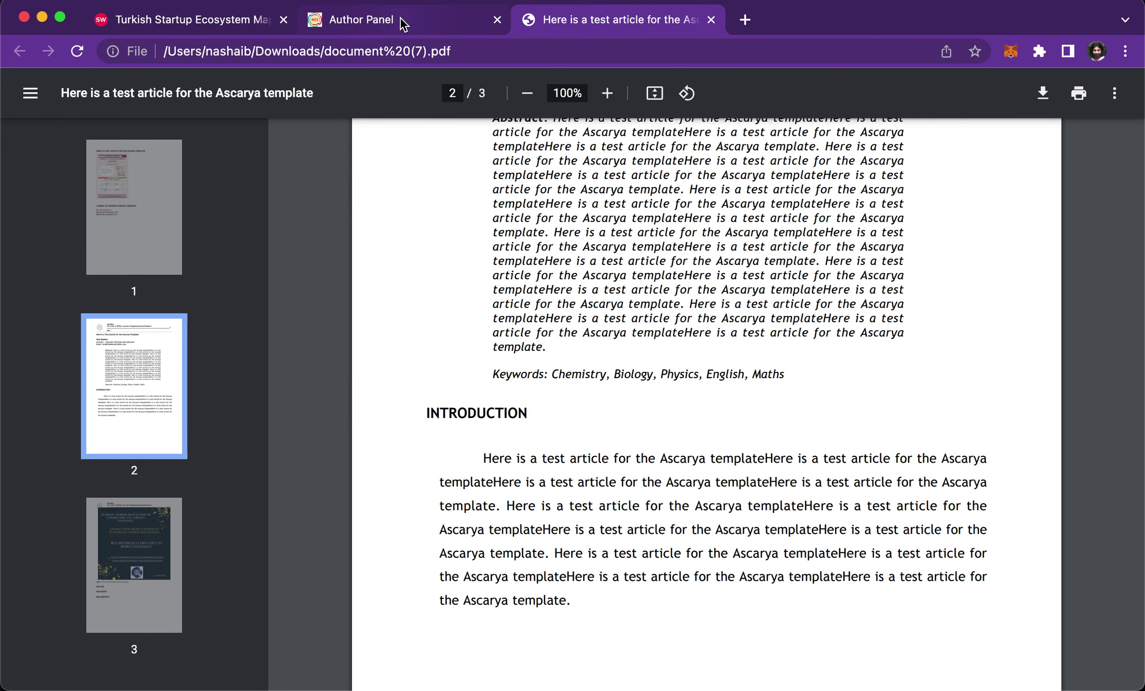
# - Return to the manuscript editor, start a new table and name it "table1xx"
pyautogui.click(400, 18)
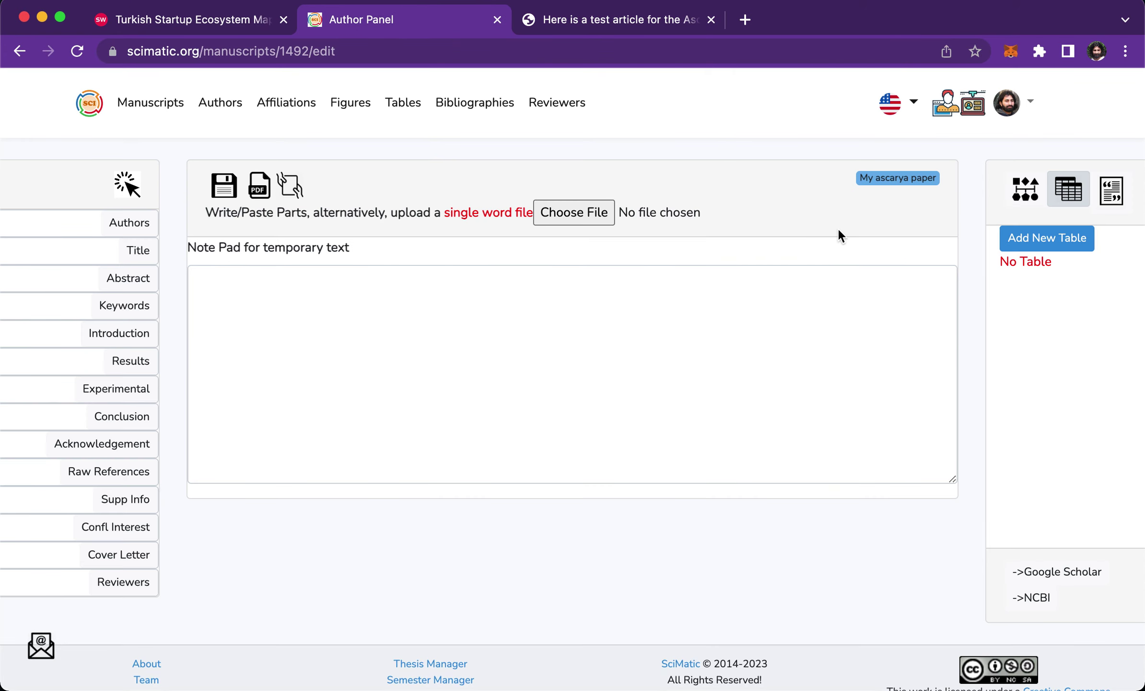
pyautogui.click(1053, 246)
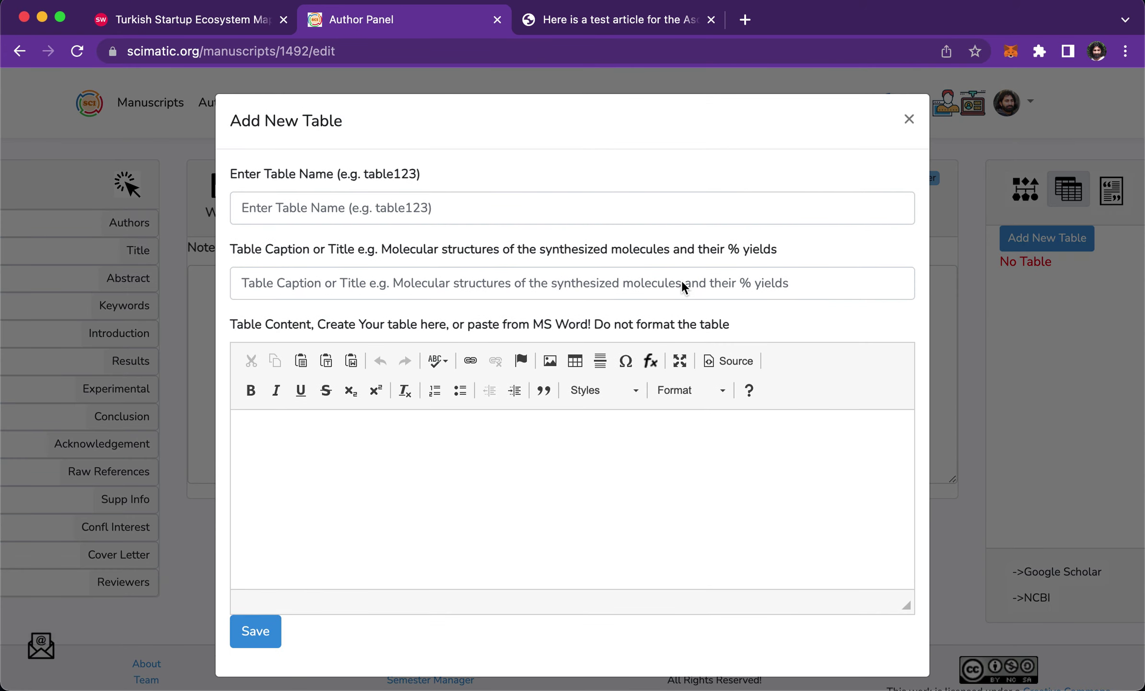
pyautogui.click(349, 223)
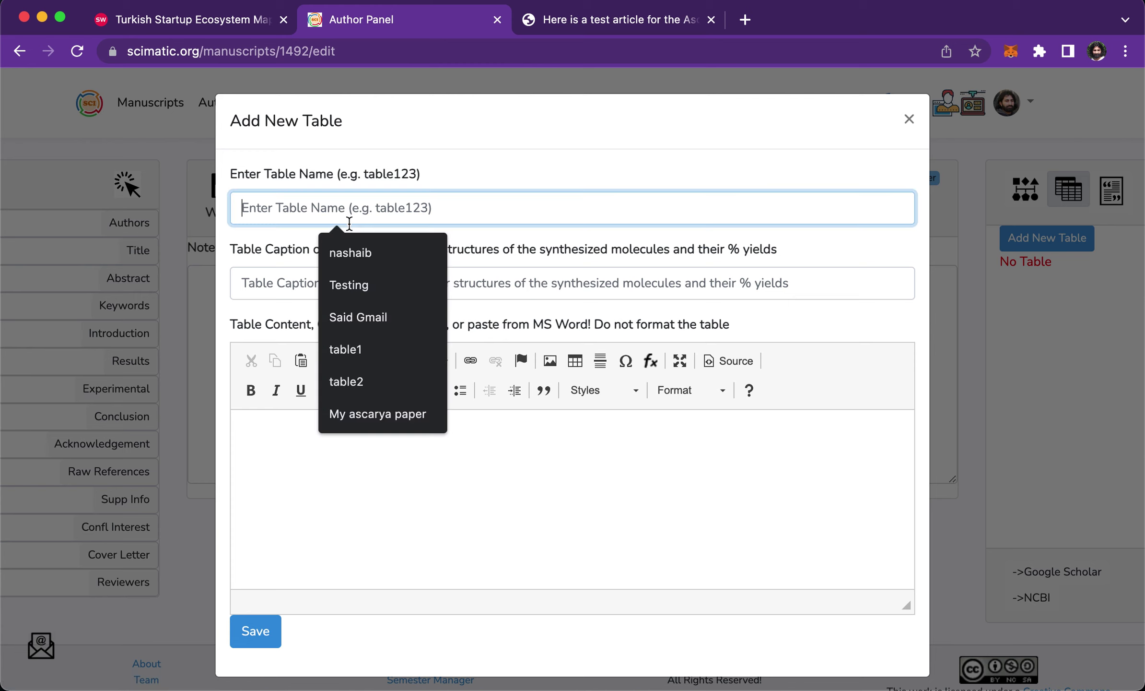
pyautogui.write('talbe')
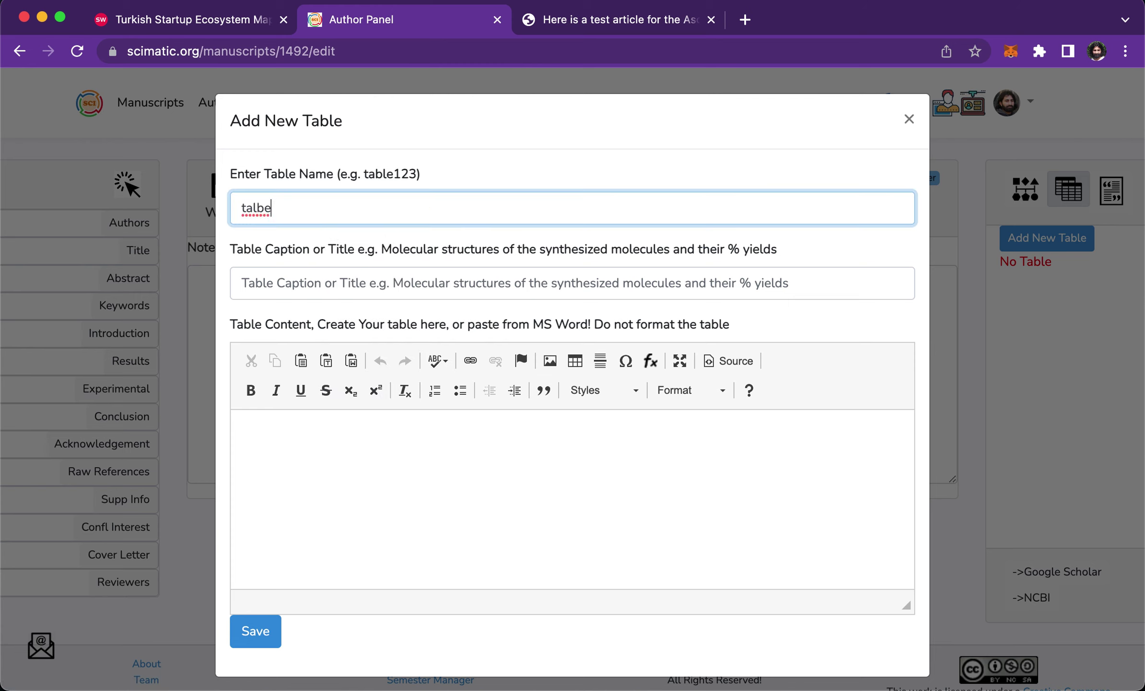
pyautogui.press('BackSpace')
pyautogui.press('BackSpace')
pyautogui.press('BackSpace')
pyautogui.write('ble')
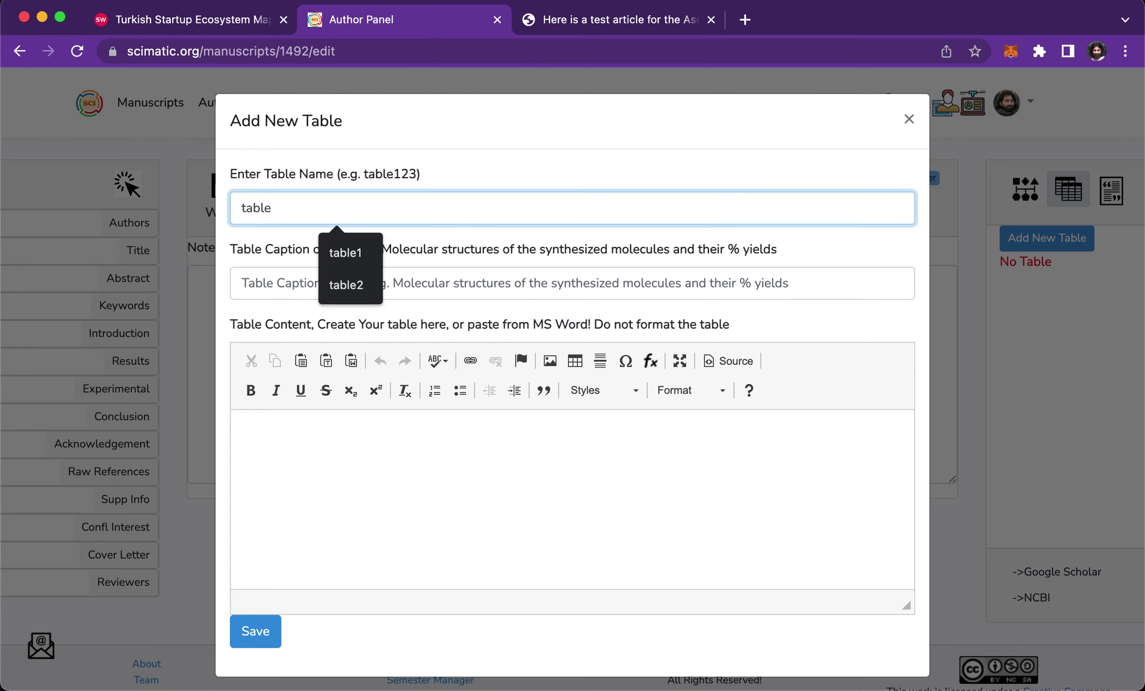
pyautogui.write('1xx')
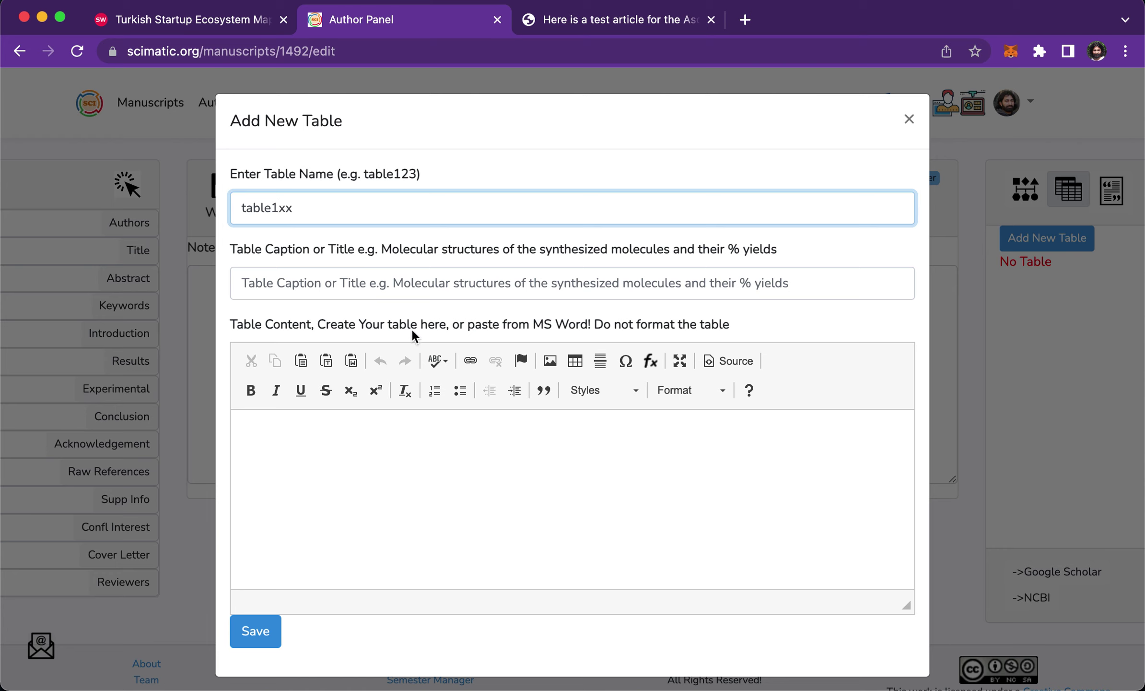
# - Give the new table the caption "This is a test table for ascarya template"
pyautogui.click(363, 282)
pyautogui.write('This is')
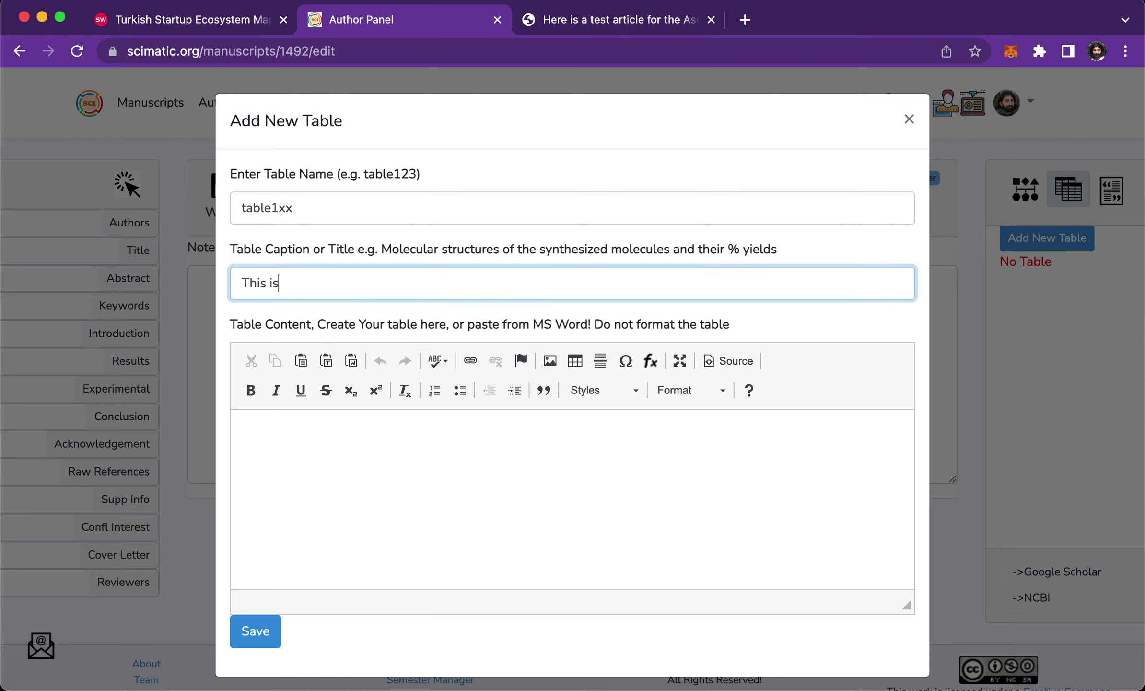
pyautogui.write(' a test table for ascar')
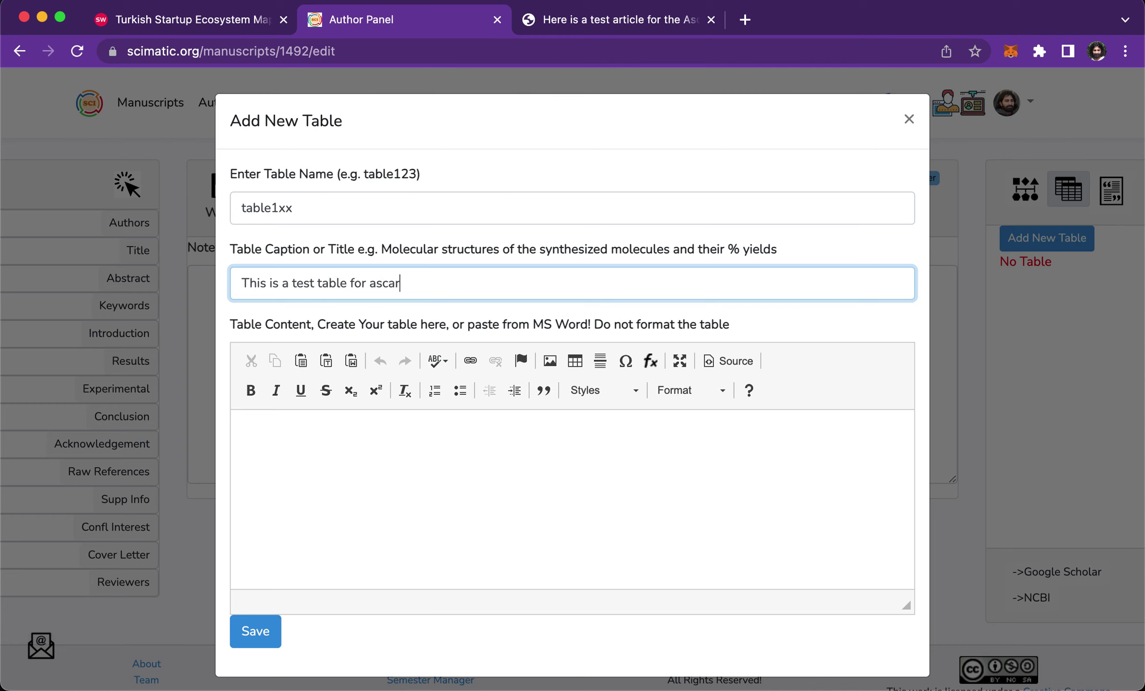
pyautogui.write('ya template')
# - Insert a table with 3 rows and 2 columns into the table content area, keeping the 500 width and border size 1
pyautogui.click(438, 452)
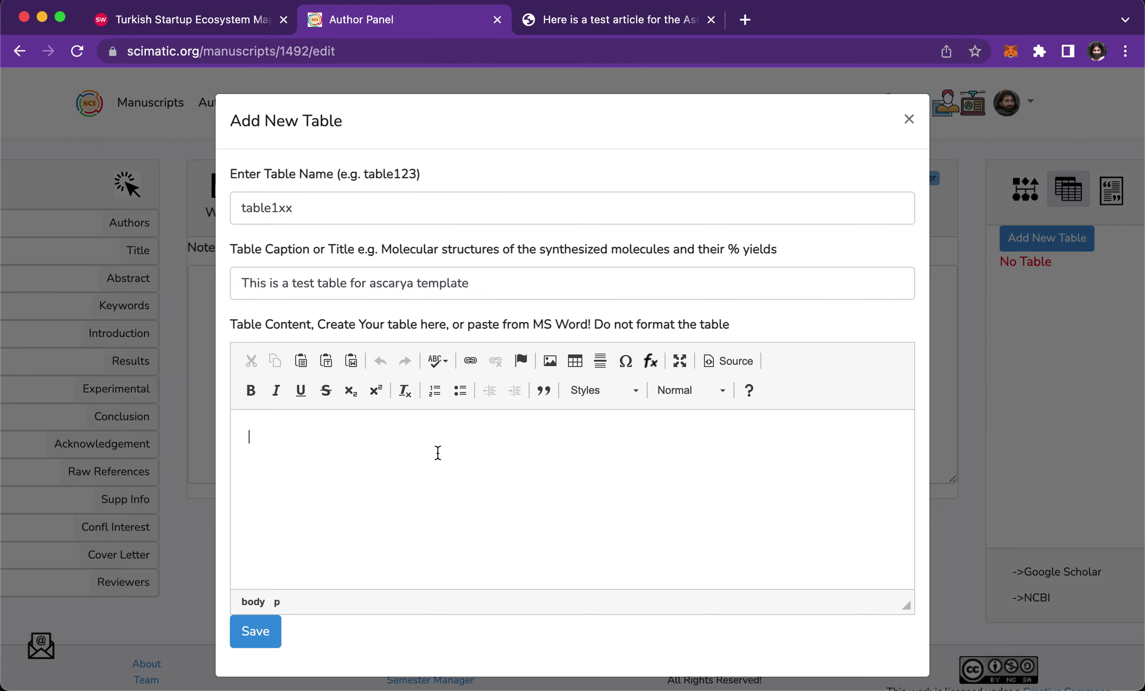
pyautogui.click(575, 360)
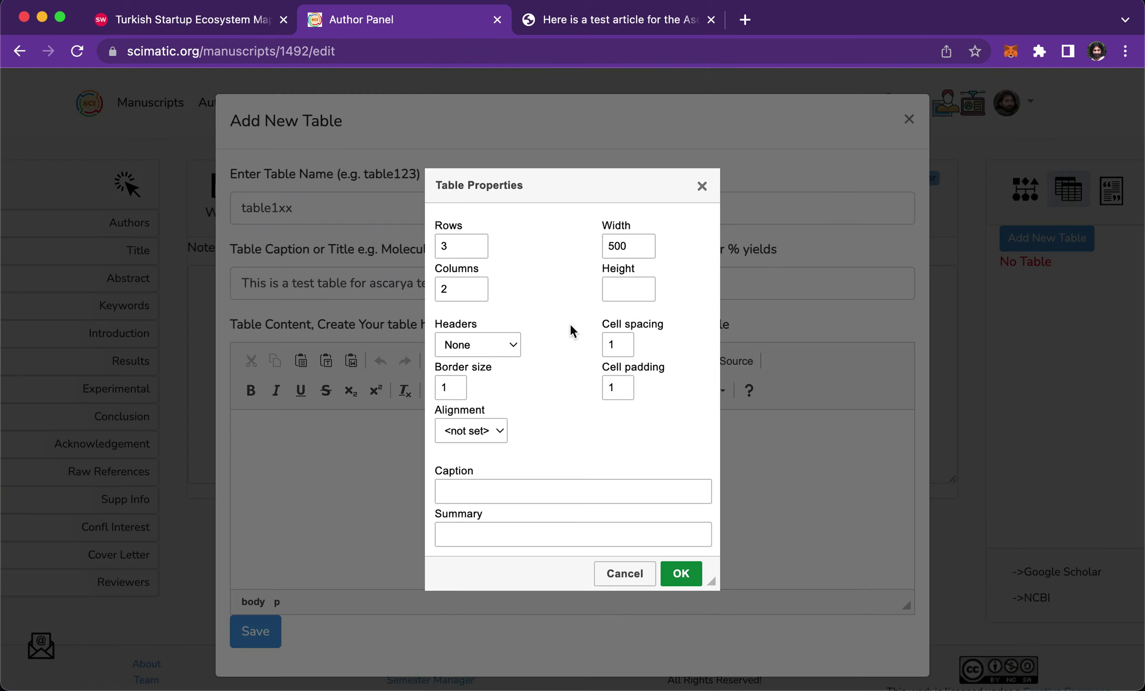
pyautogui.click(461, 248)
pyautogui.click(683, 584)
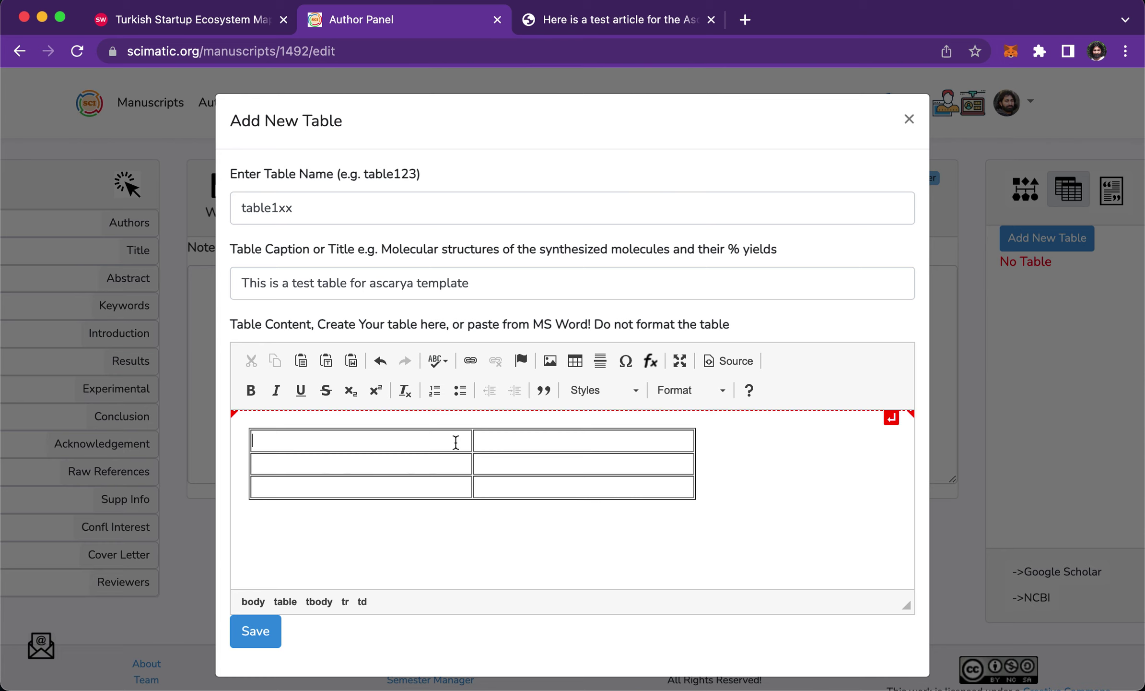
# - Fill the table with the headings "Flile" and "Name" and the rows XXX, ZZZ and YYY, ZZZ, and save it
pyautogui.write('Fl')
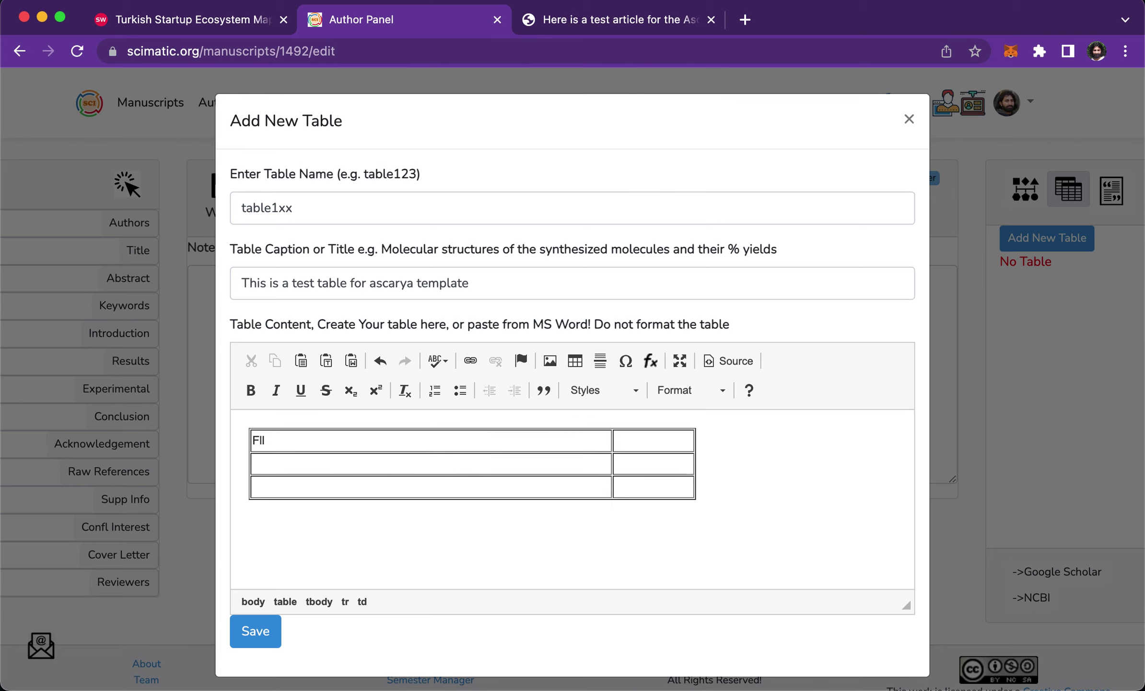
pyautogui.write('ile')
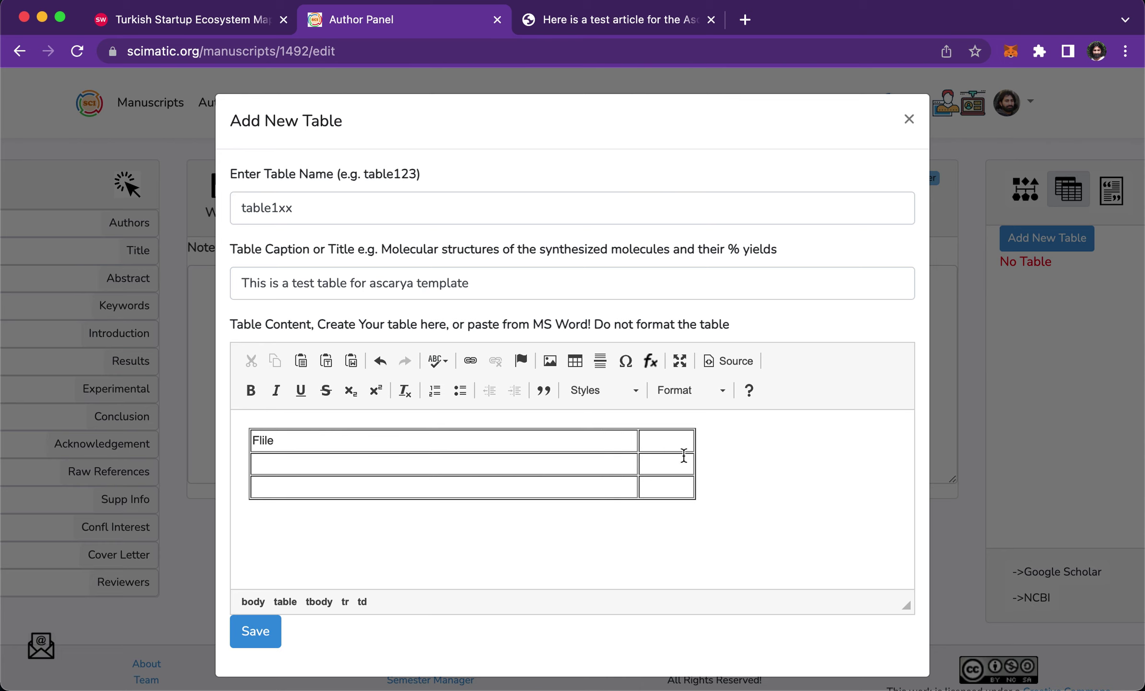
pyautogui.click(671, 443)
pyautogui.write('Name')
pyautogui.click(379, 465)
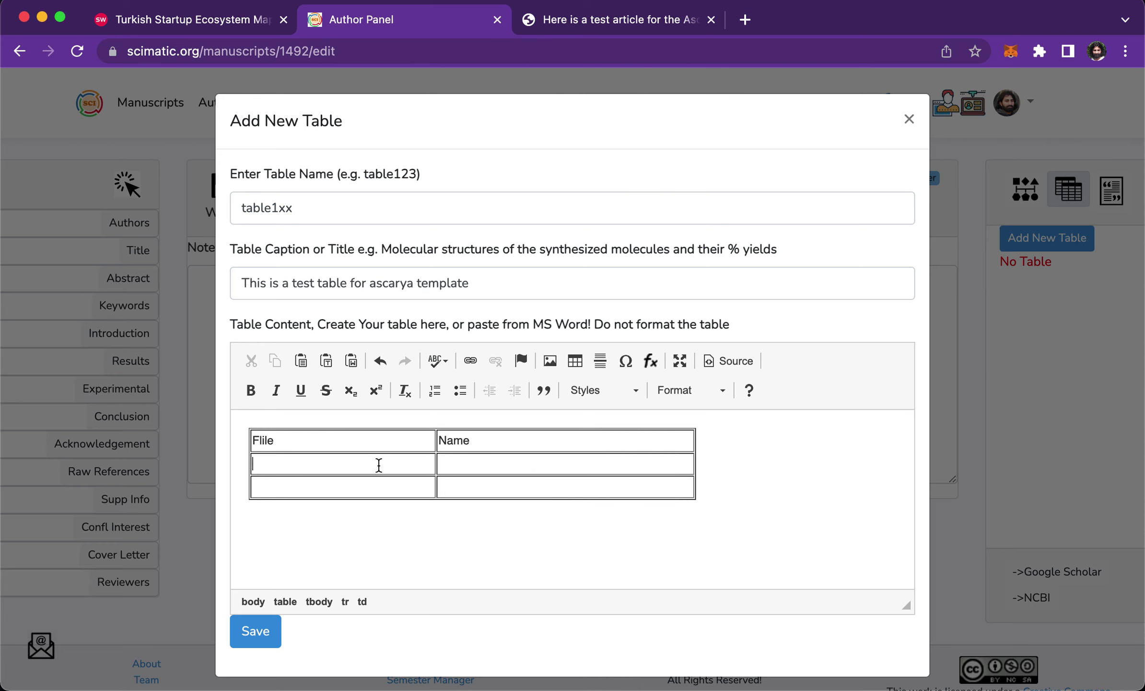
pyautogui.write('XXX ')
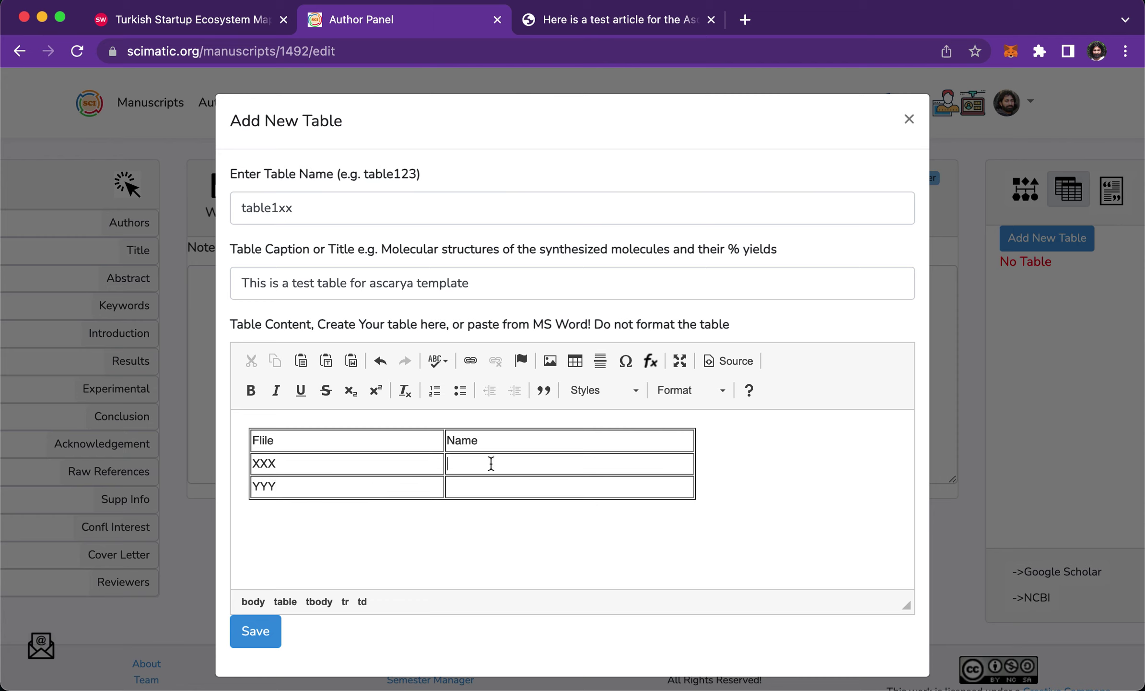
pyautogui.write('ZZZ YYY ')
pyautogui.write('ZZZ')
pyautogui.scroll(-1, 536, 535)
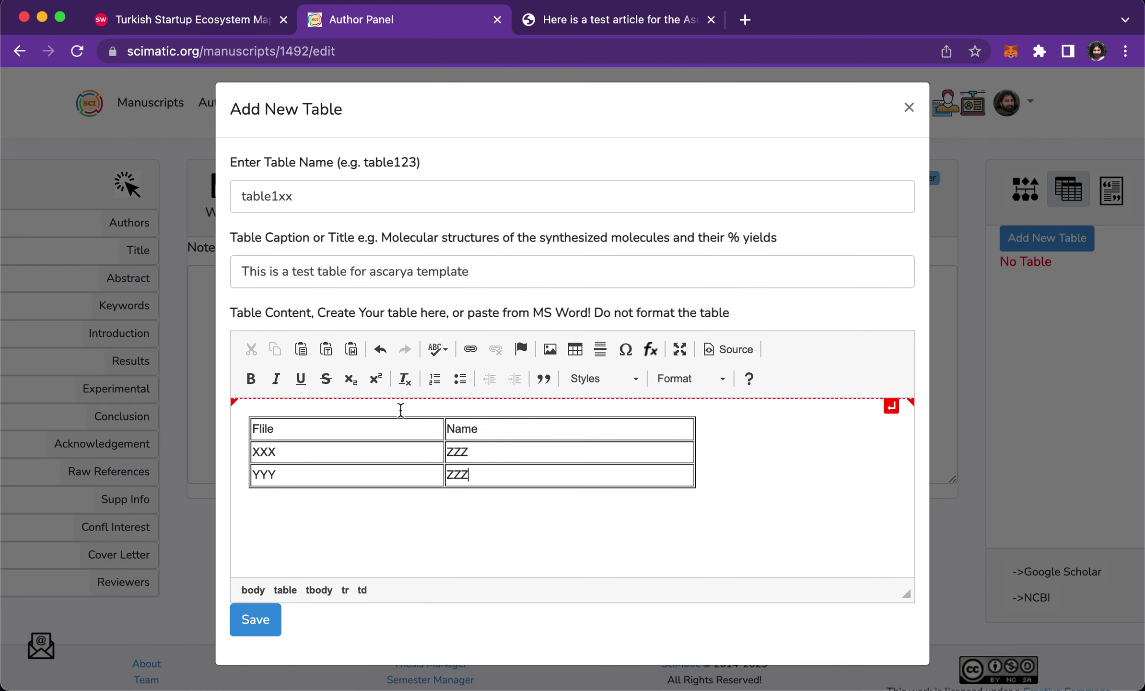
pyautogui.click(253, 626)
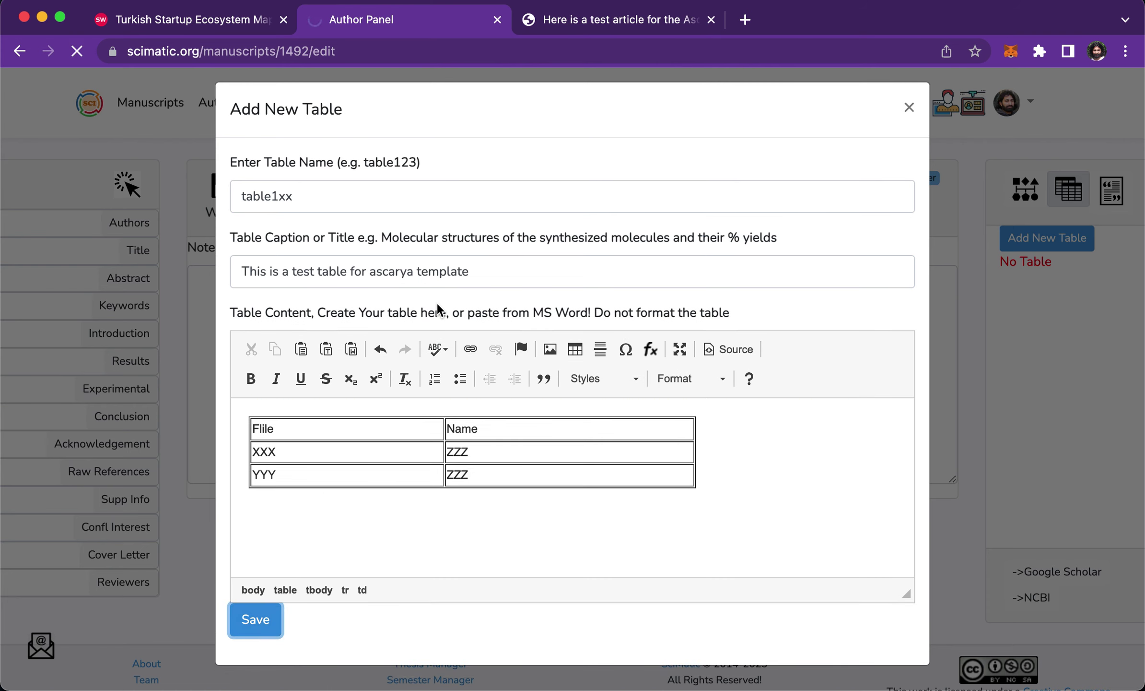
pyautogui.moveTo(807, 679)
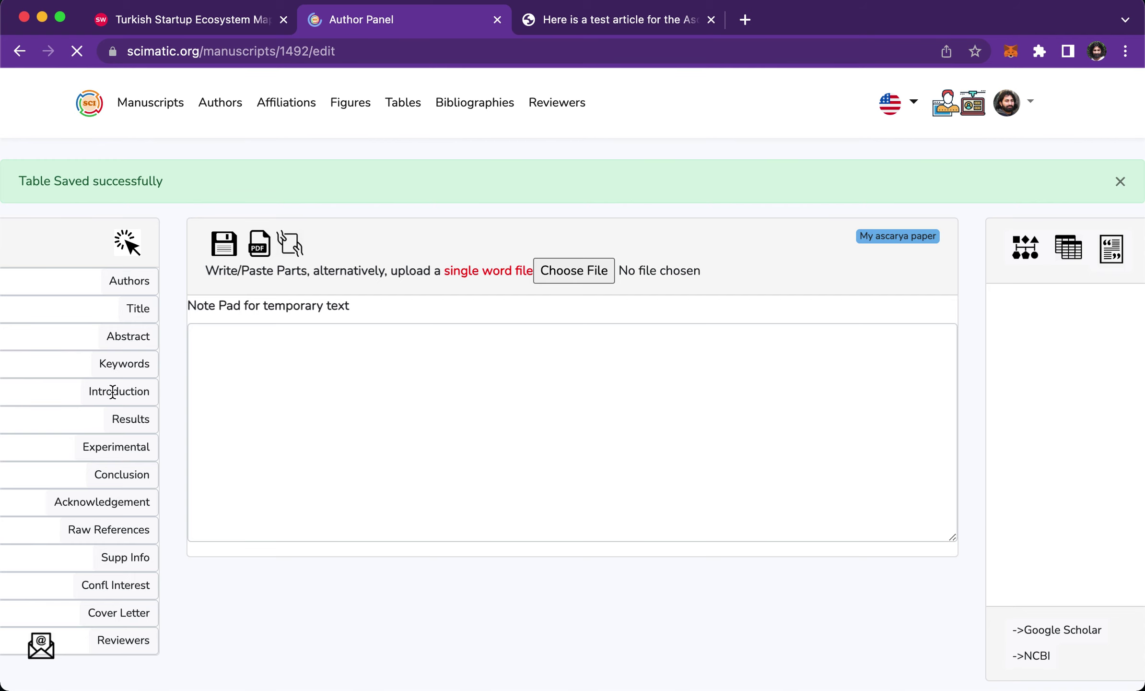
# - Copy the Introduction's paragraph and paste it as a new paragraph below the figure link
pyautogui.click(112, 390)
pyautogui.scroll(-2, 479, 383)
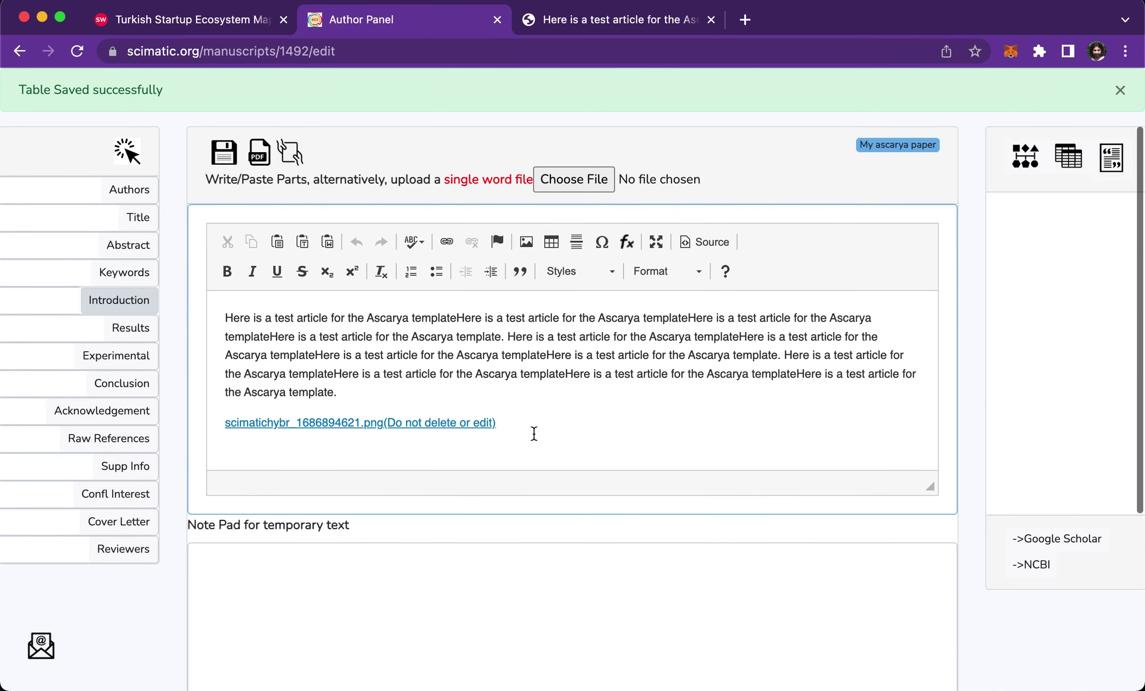
pyautogui.click(351, 381)
pyautogui.moveTo(350, 381); pyautogui.dragTo(204, 309)
pyautogui.press('cmd+c')
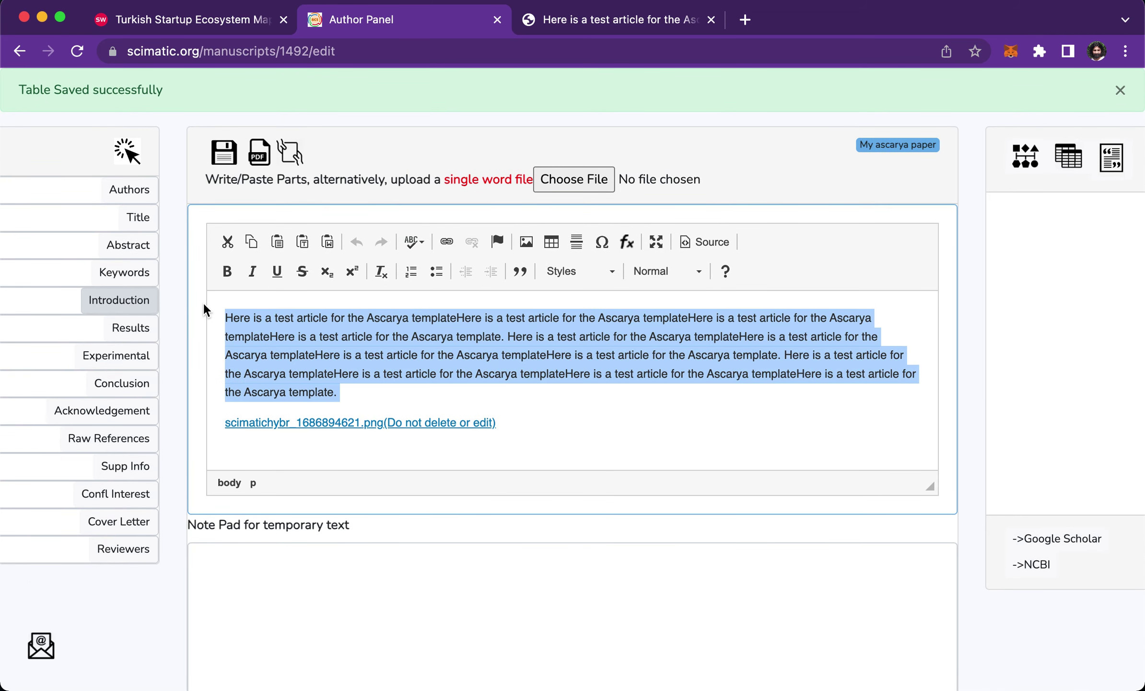
pyautogui.click(529, 435)
pyautogui.press('Return')
pyautogui.press('cmd+v')
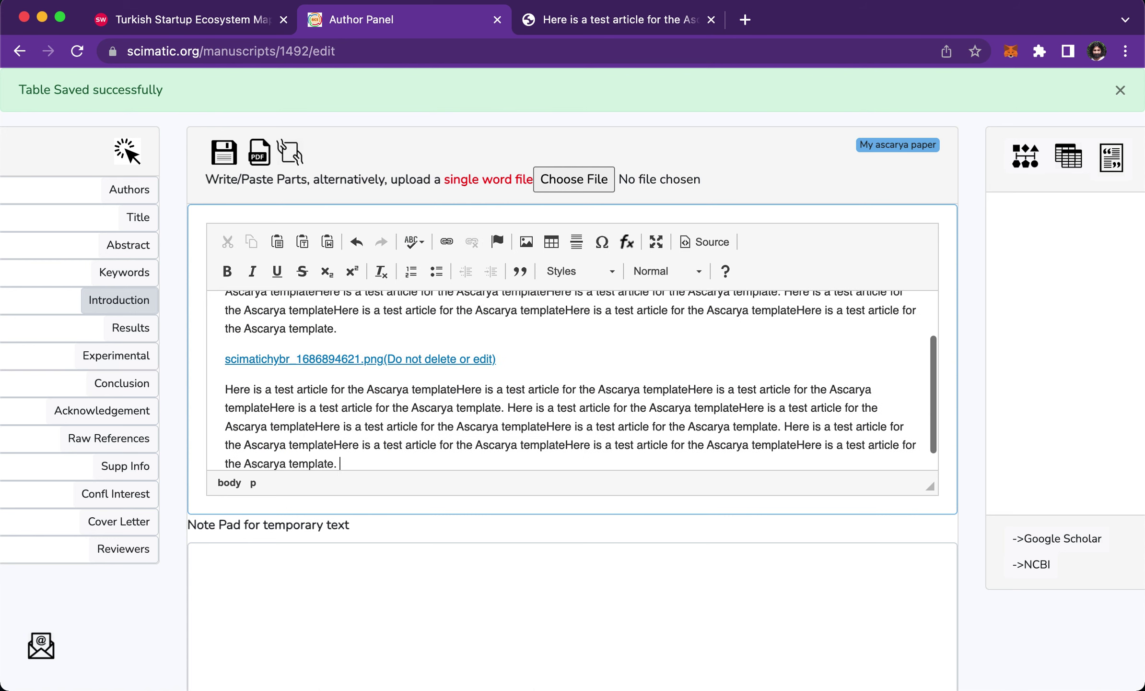
# - Insert the saved table's link on a new line below the duplicated Introduction paragraph and save the manuscript
pyautogui.press('Return')
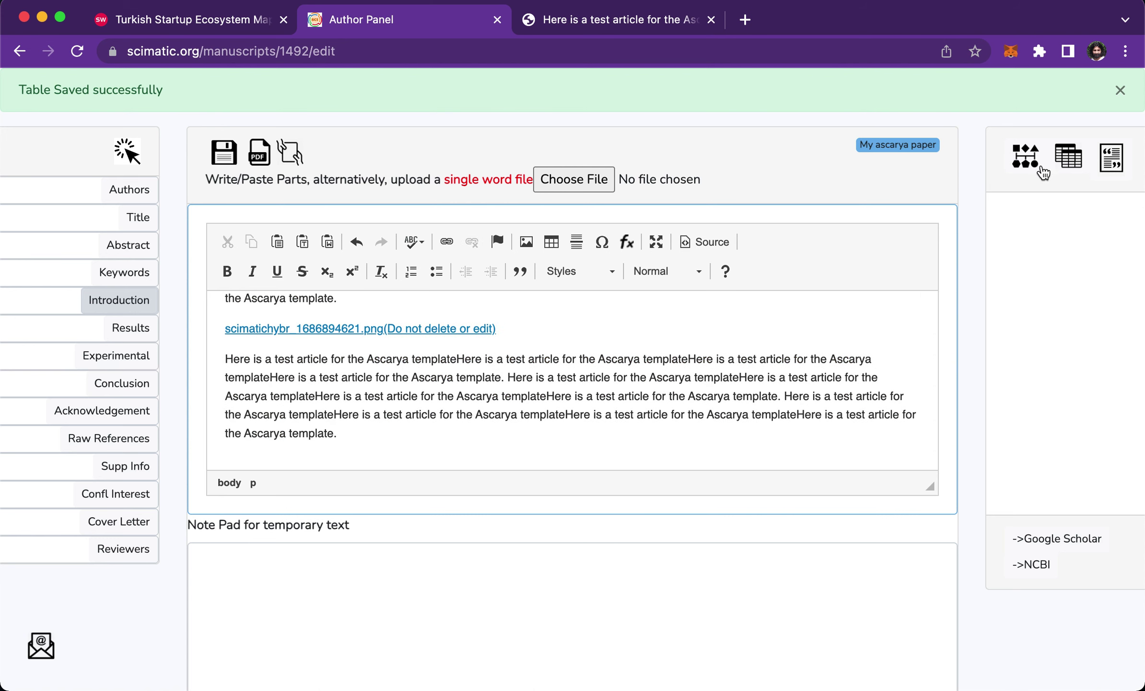
pyautogui.click(1068, 156)
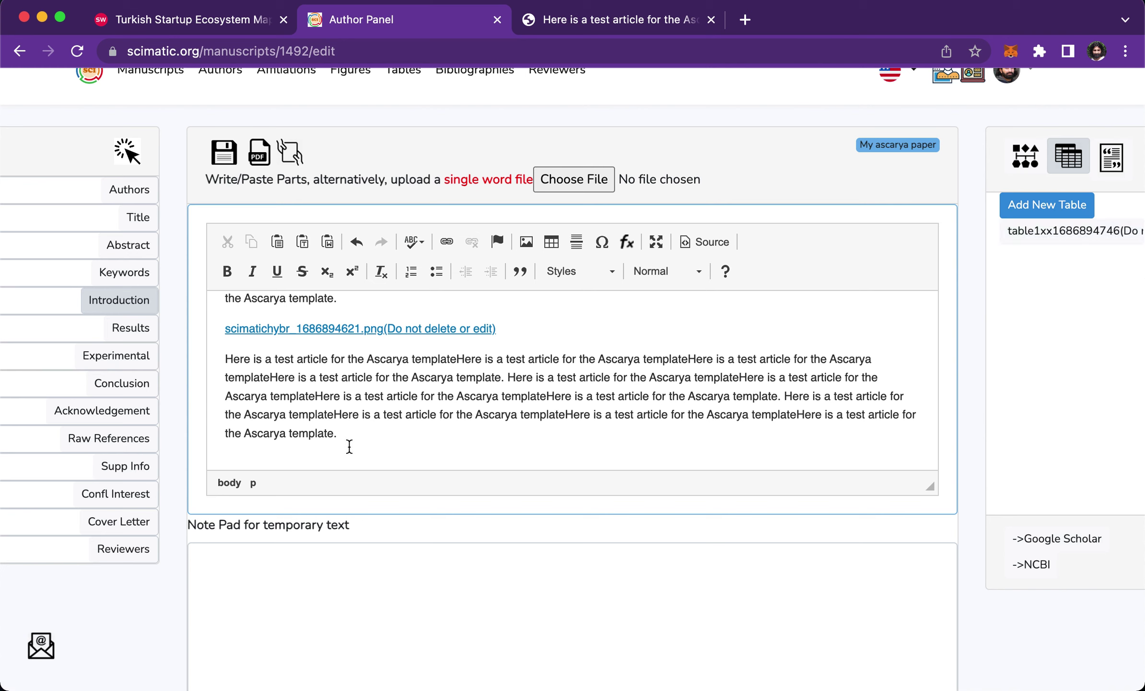
pyautogui.click(338, 447)
pyautogui.scroll(-1, 345, 427)
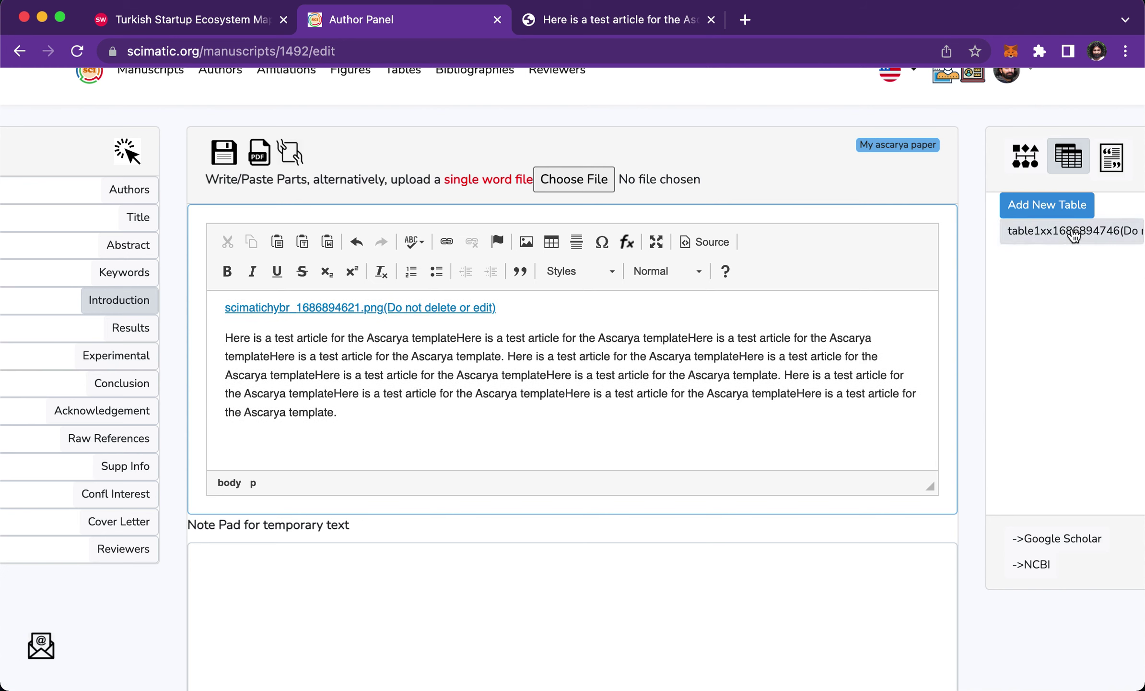
pyautogui.moveTo(1036, 231); pyautogui.dragTo(322, 438)
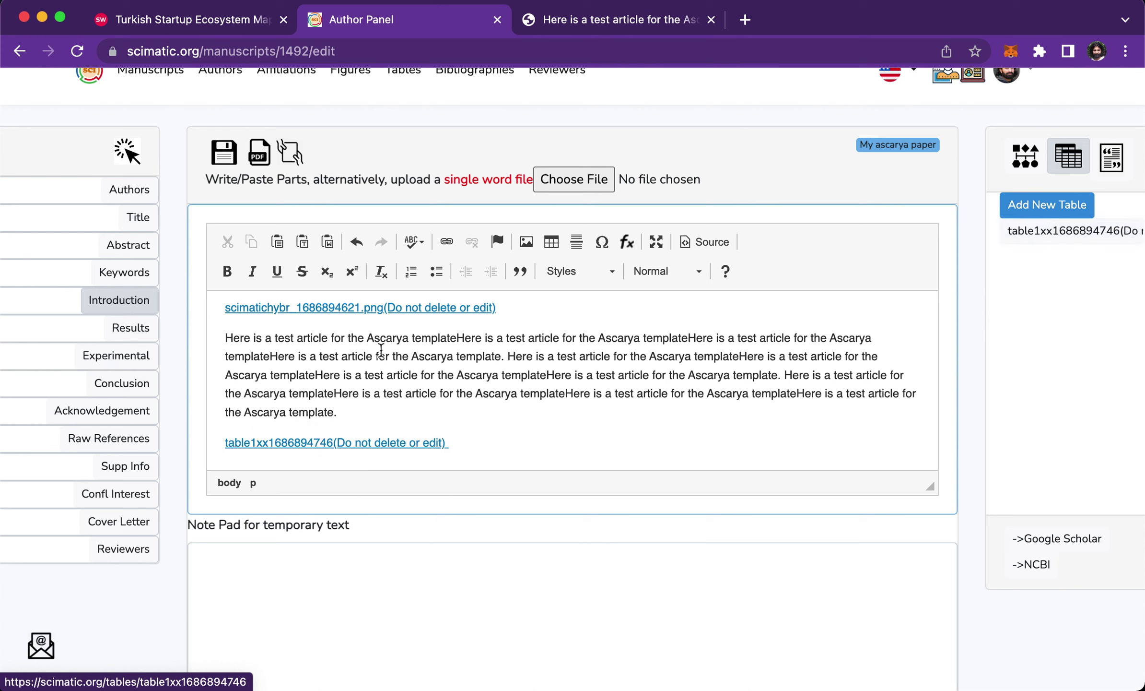
pyautogui.click(224, 162)
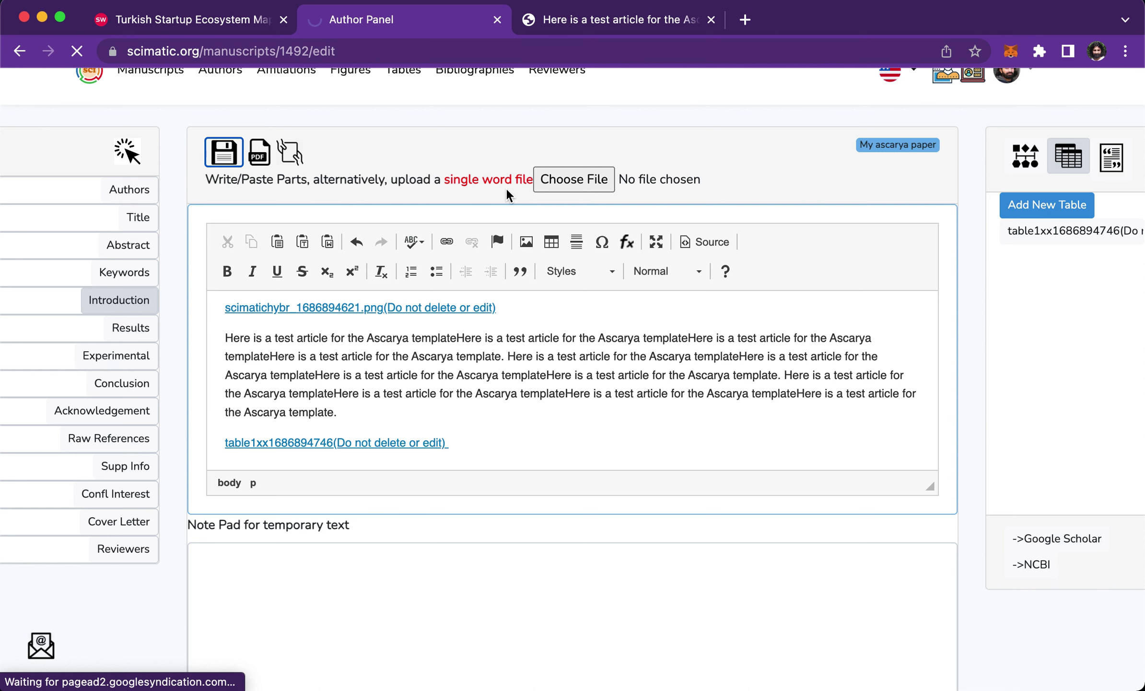
# - Close the old document (7).pdf, generate a new PDF of the manuscript and open the downloaded document (8).pdf
pyautogui.click(624, 20)
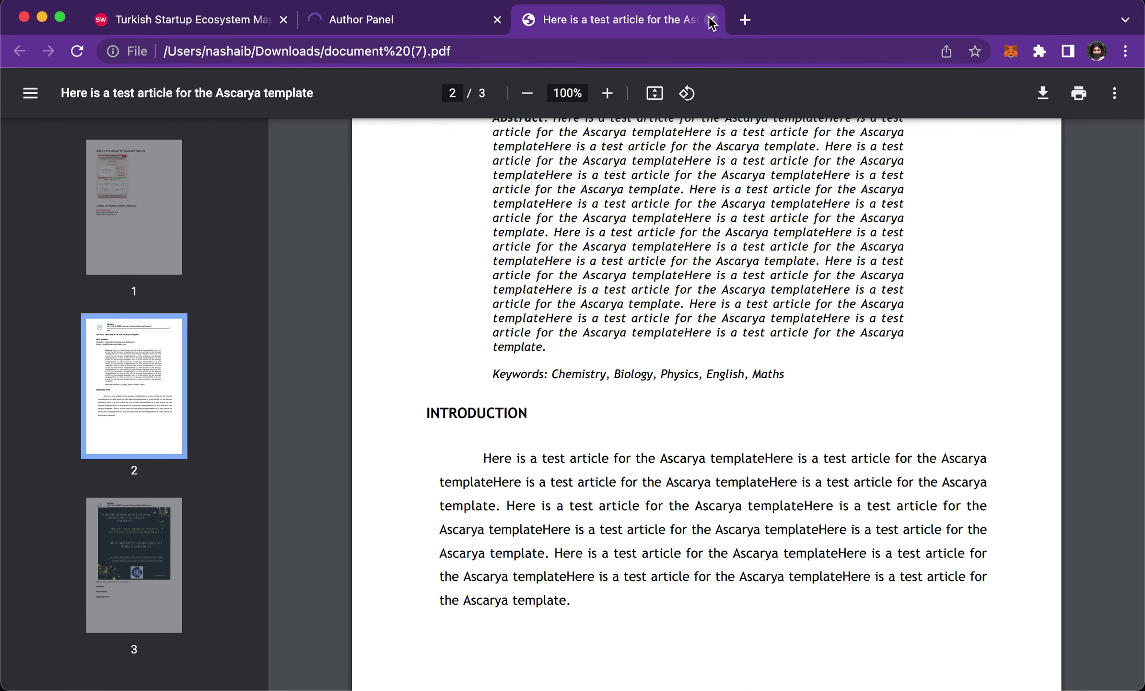
pyautogui.click(712, 20)
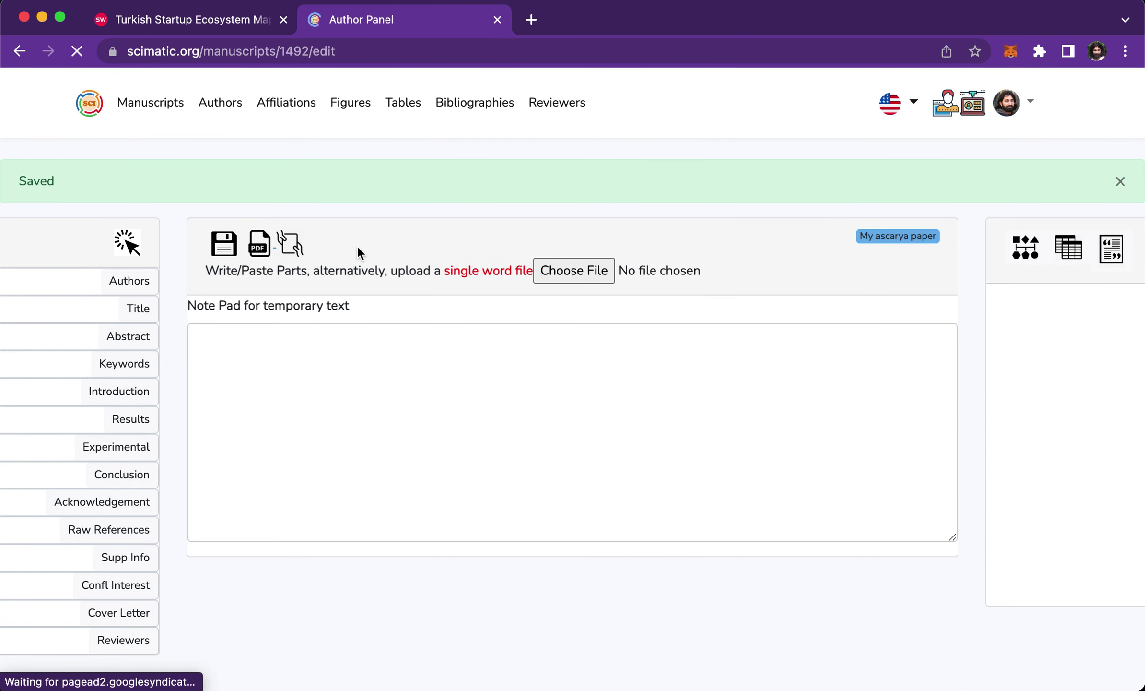
pyautogui.click(261, 247)
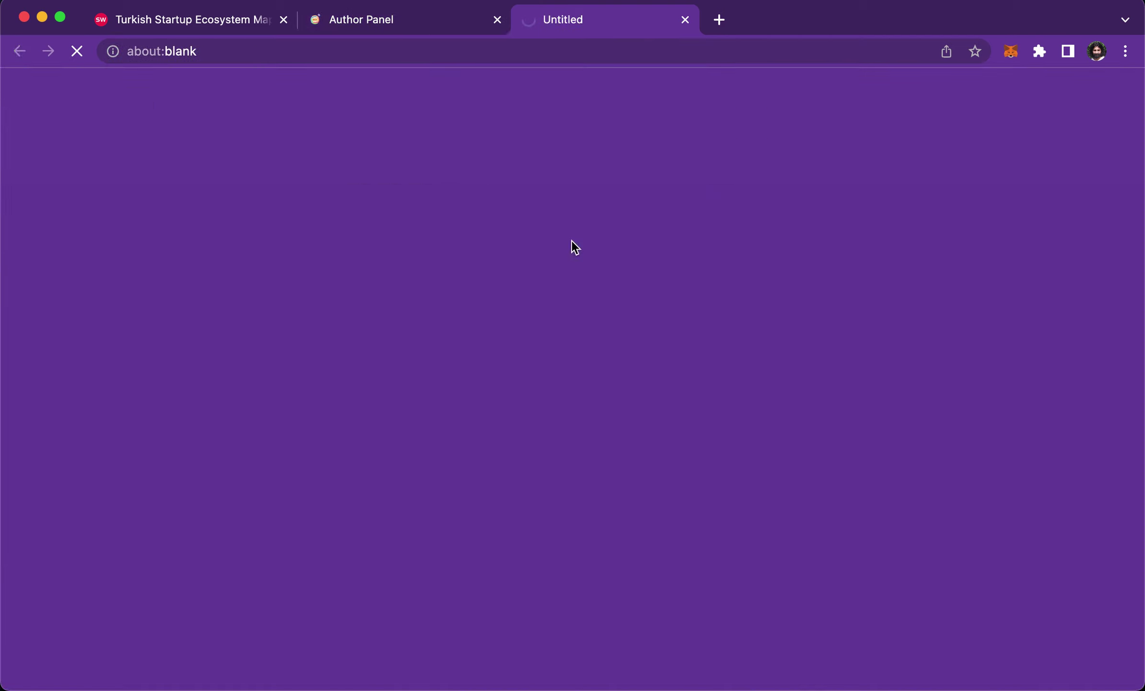
pyautogui.click(885, 666)
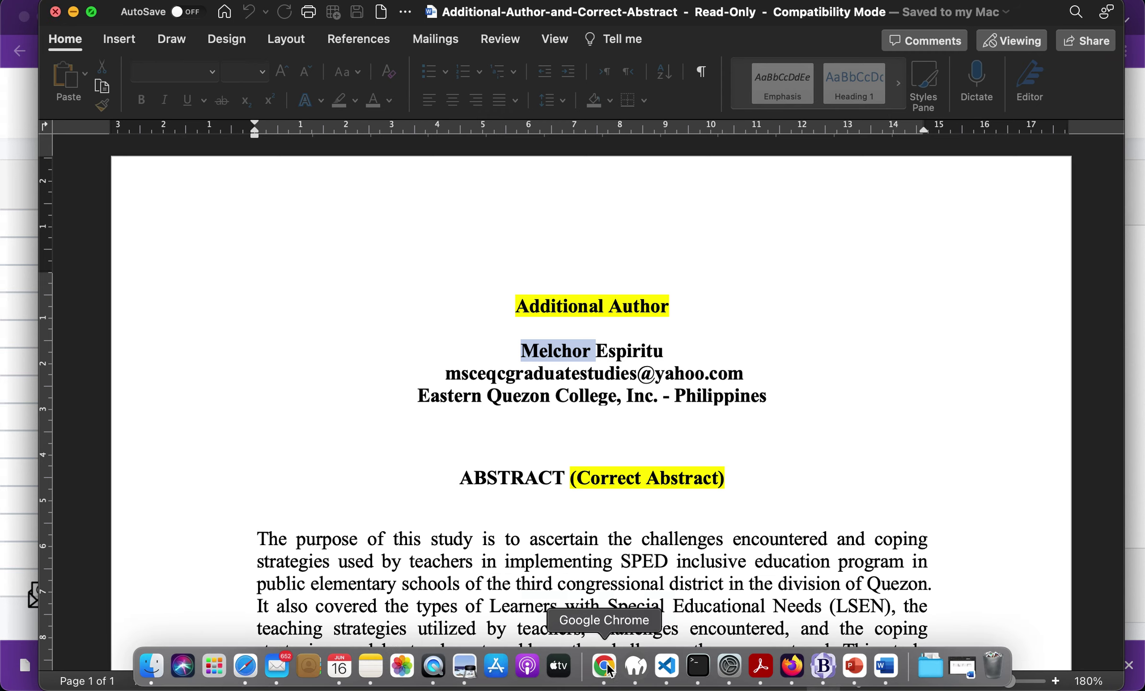
pyautogui.click(608, 668)
pyautogui.click(78, 670)
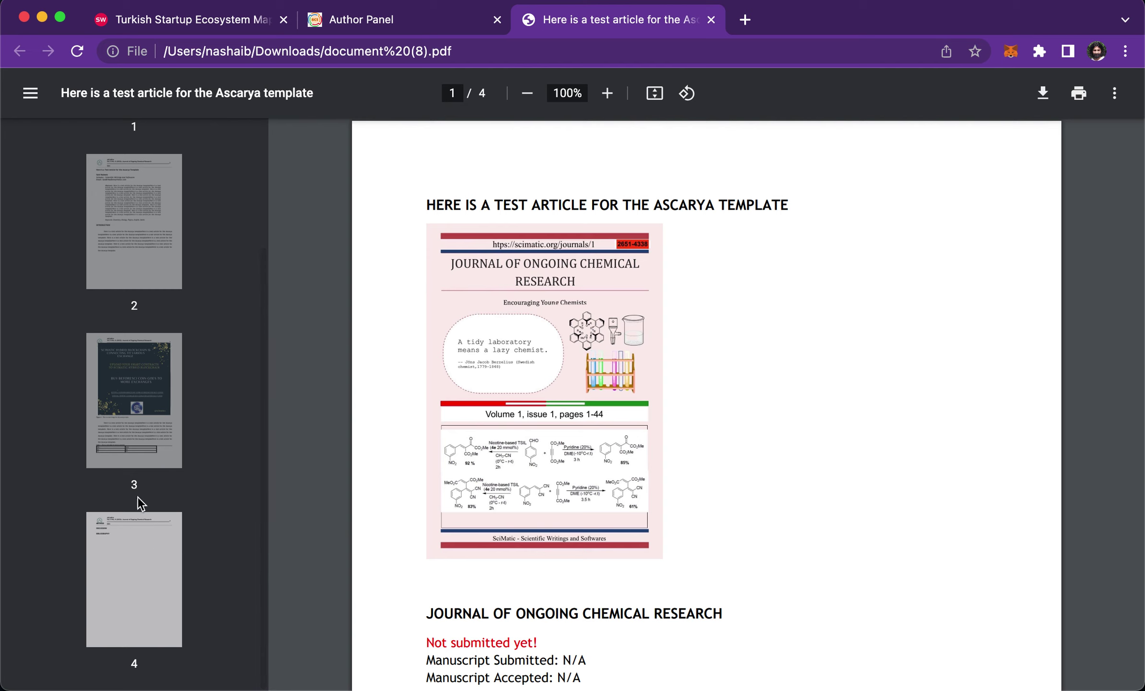
# - Examine pages 3 and 4 of the new PDF, checking the figure, the table and its caption, and close the PDF
pyautogui.click(129, 432)
pyautogui.scroll(-15, 594, 412)
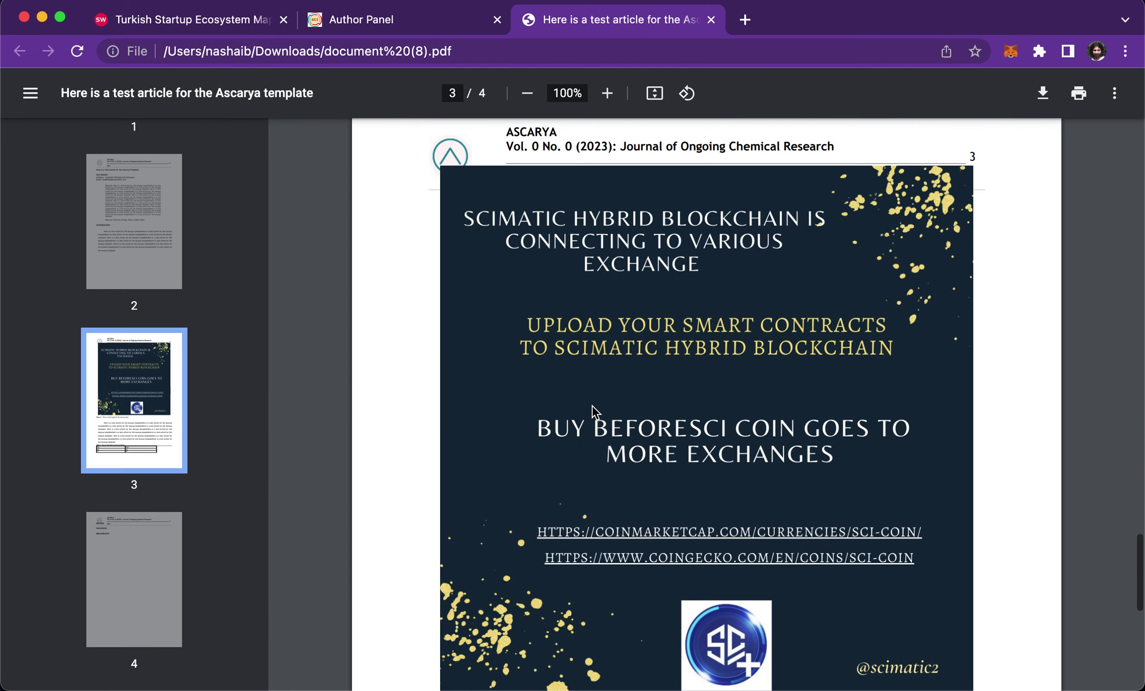
pyautogui.scroll(3, 591, 404)
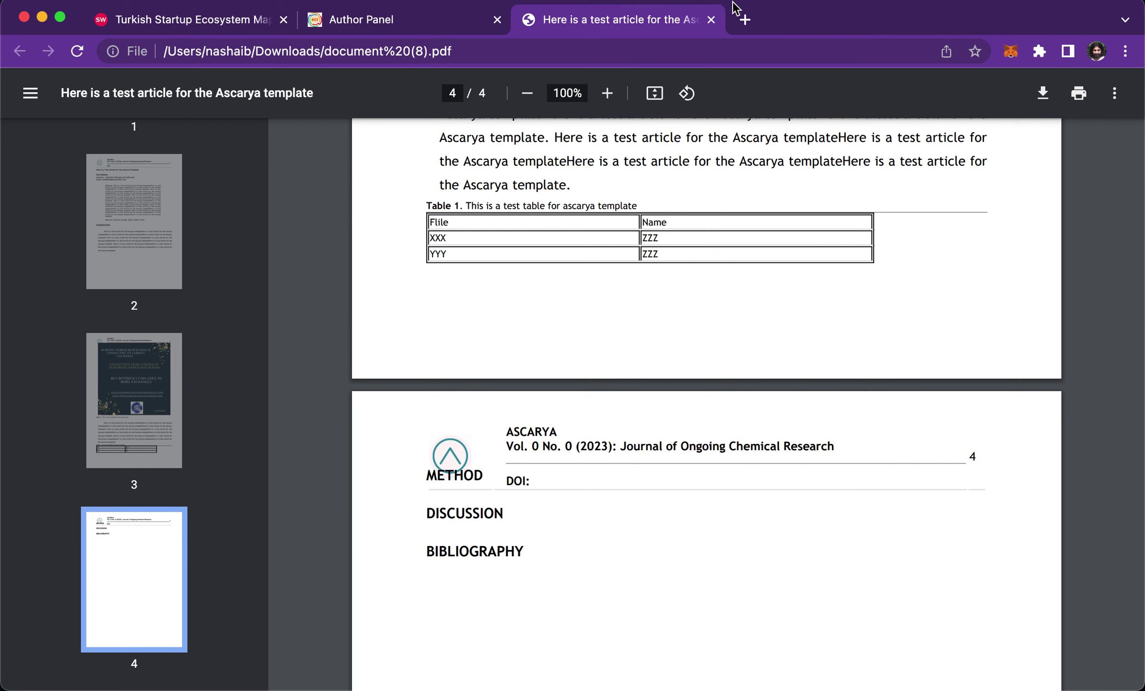
pyautogui.click(711, 20)
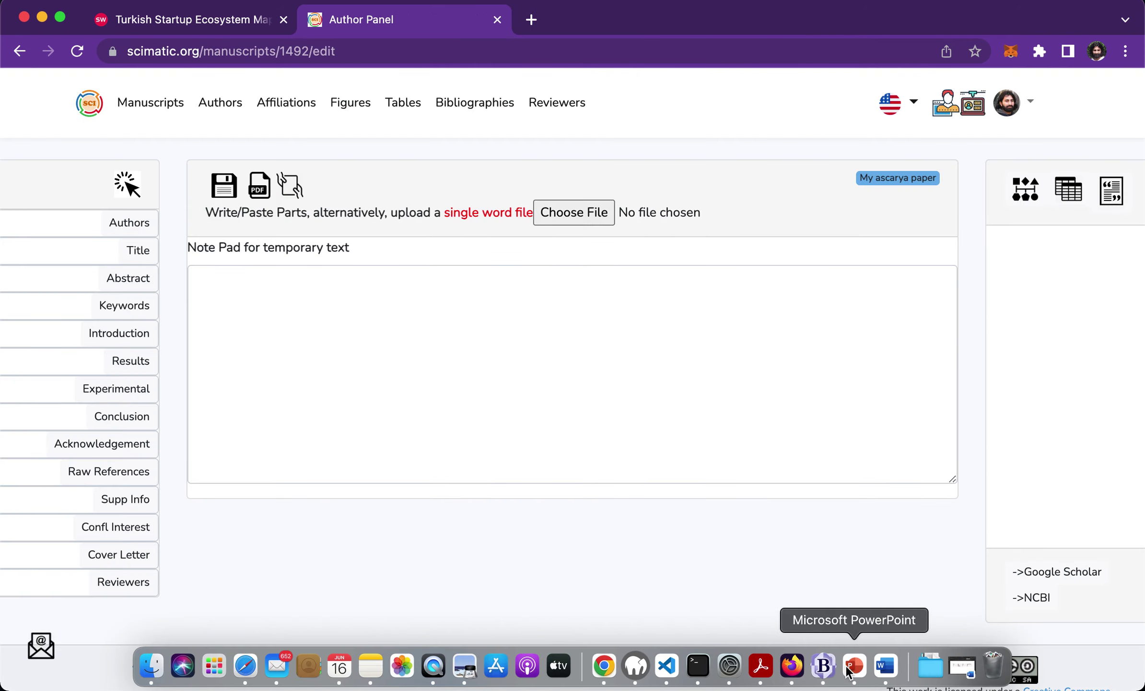
# - Switch to Microsoft Word and copy the whole carbon table from Document1
pyautogui.click(886, 665)
pyautogui.press('super+a')
pyautogui.press('super+c')
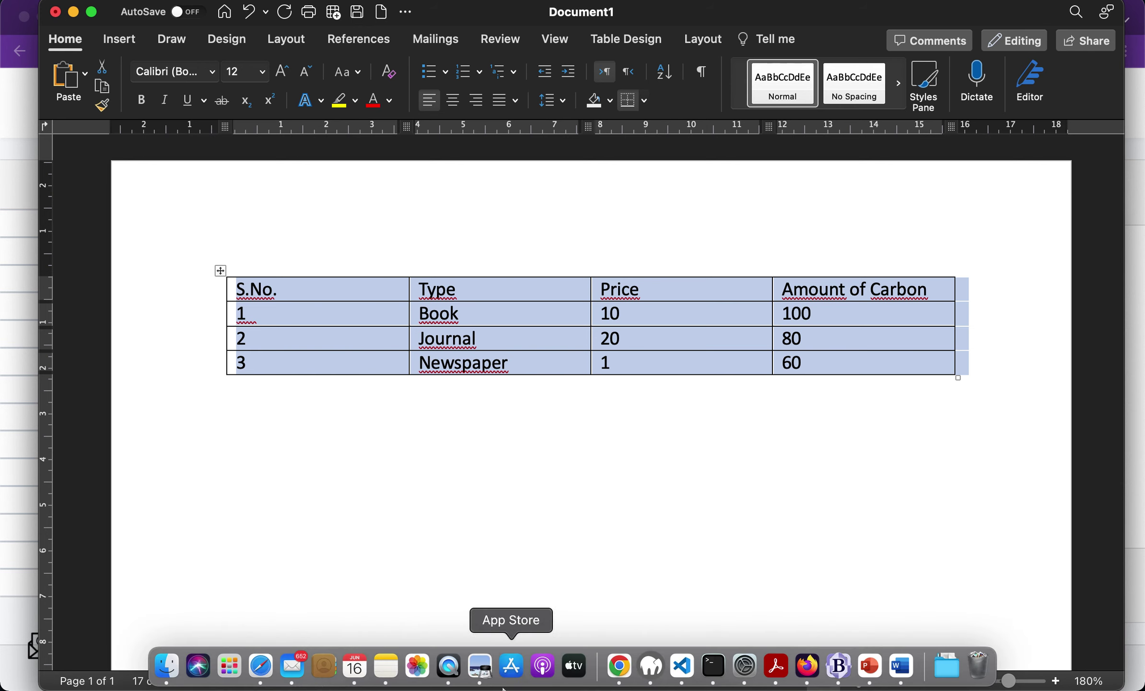
# - Return to the manuscript in Chrome, open the Introduction and add two blank lines below the table link
pyautogui.click(619, 667)
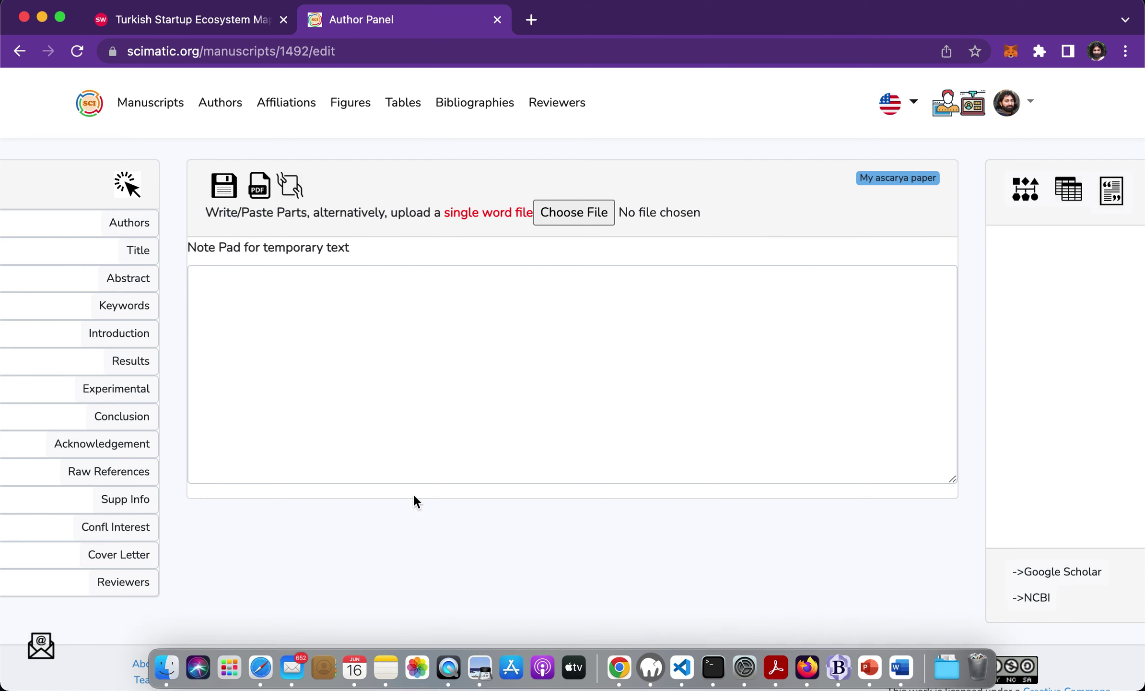
pyautogui.click(120, 335)
pyautogui.scroll(-5, 300, 465)
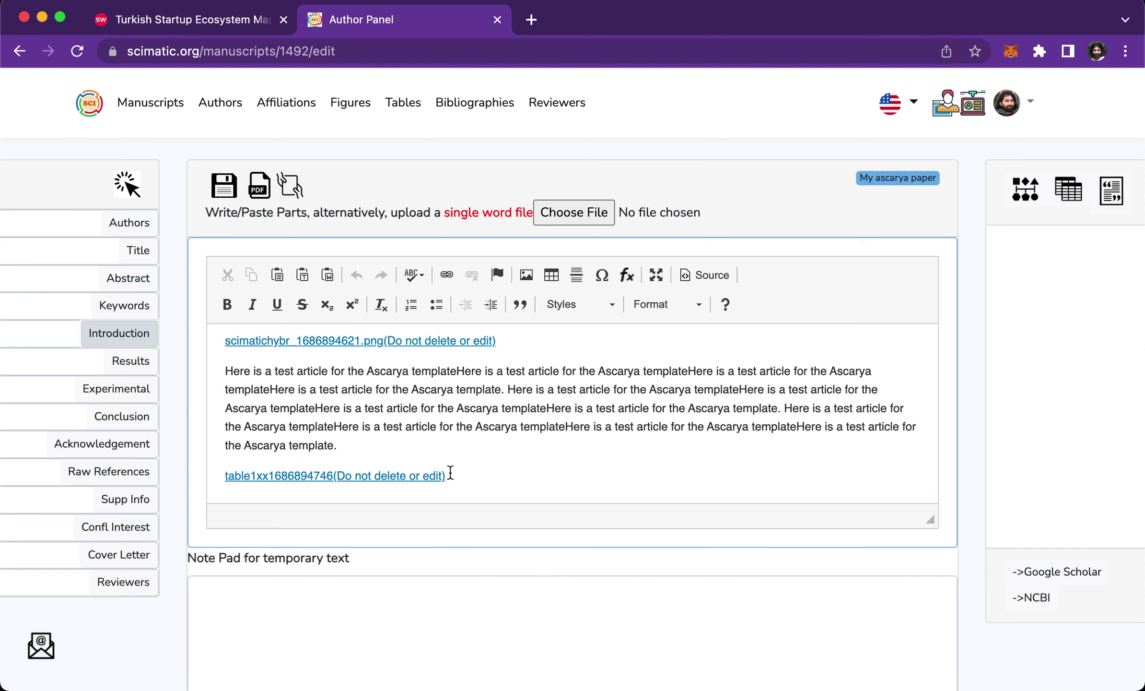
pyautogui.click(450, 471)
pyautogui.press('Return')
pyautogui.press('Return')
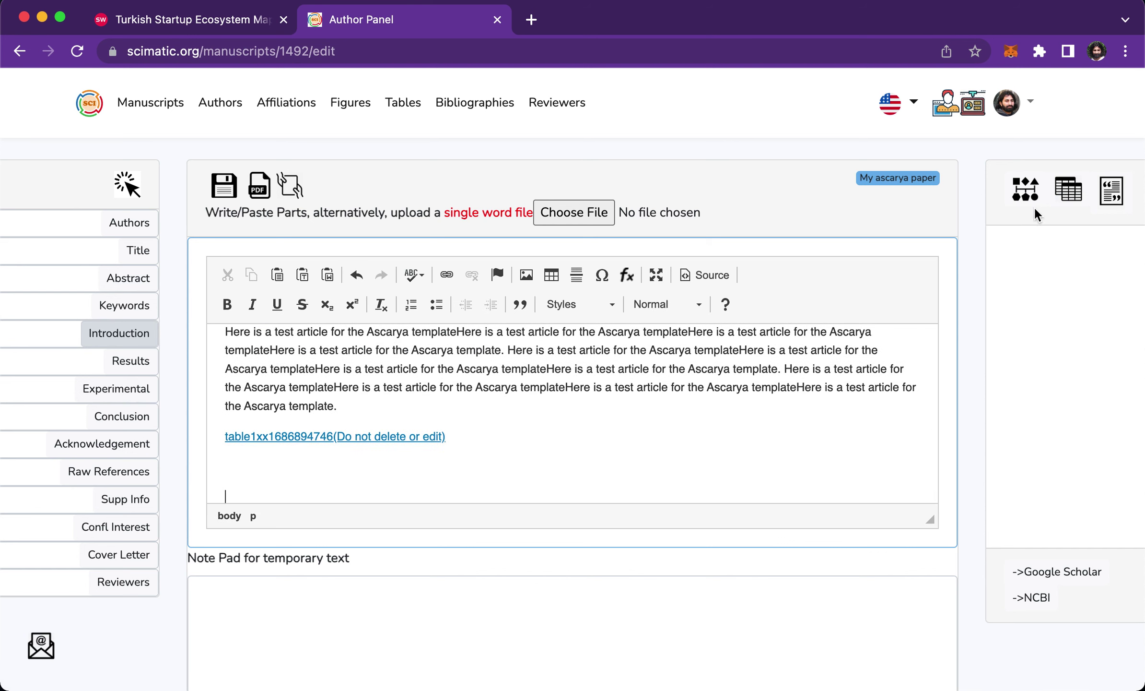
# - Start another new table for the manuscript and name it "tablexx"
pyautogui.click(1070, 201)
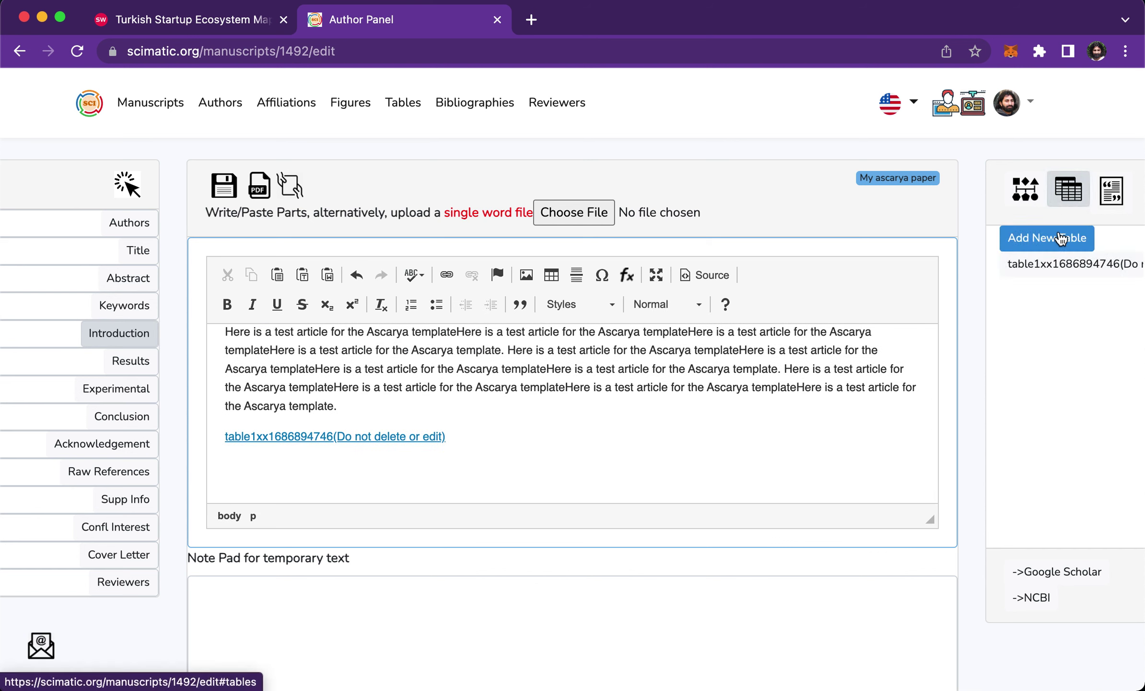
pyautogui.click(1046, 238)
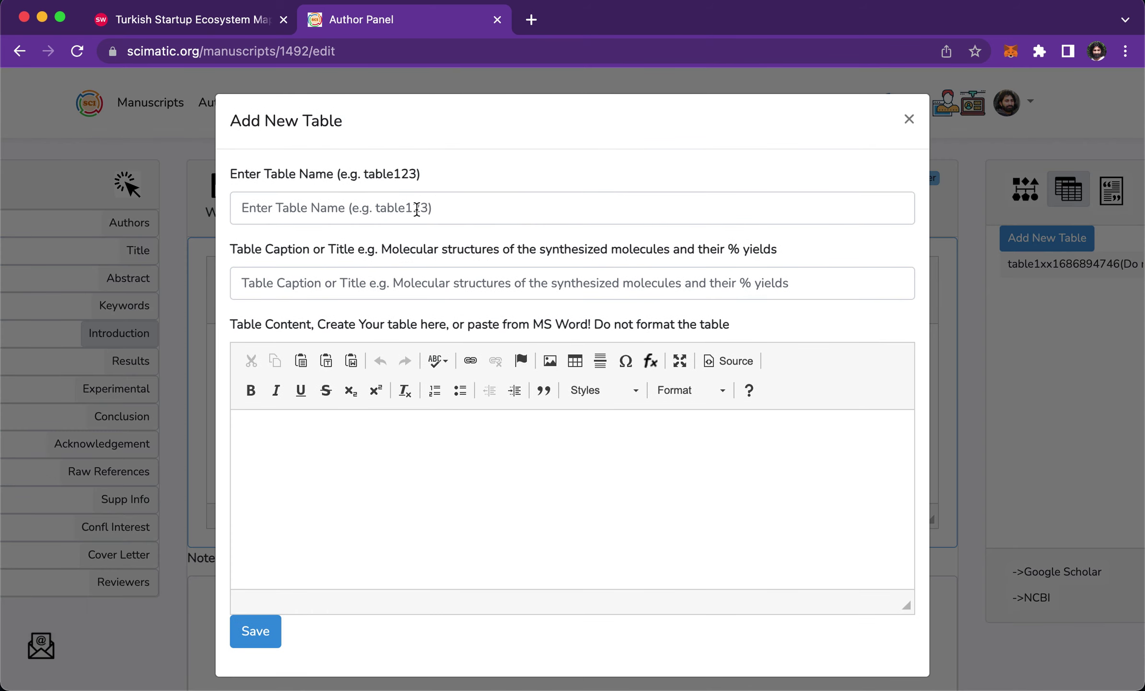
pyautogui.click(417, 210)
pyautogui.write('tablexx')
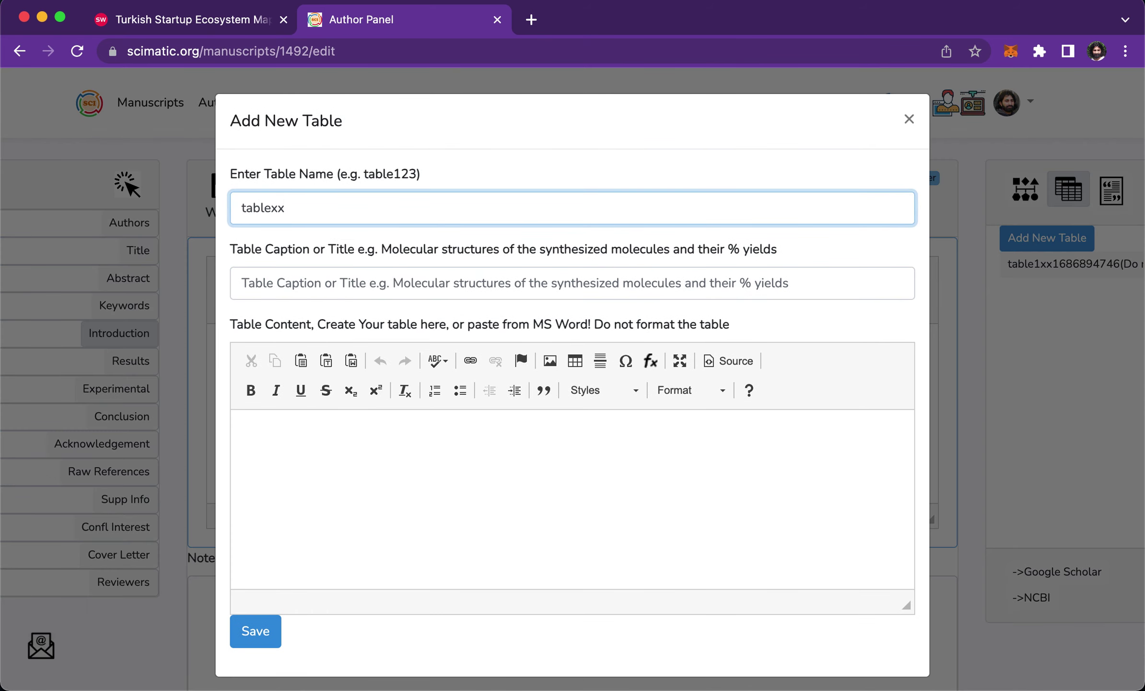
# - Set the new table's caption to "Amount of carbon in different papers in another table XXXXX"
pyautogui.click(386, 277)
pyautogui.press('Down')
pyautogui.press('Down')
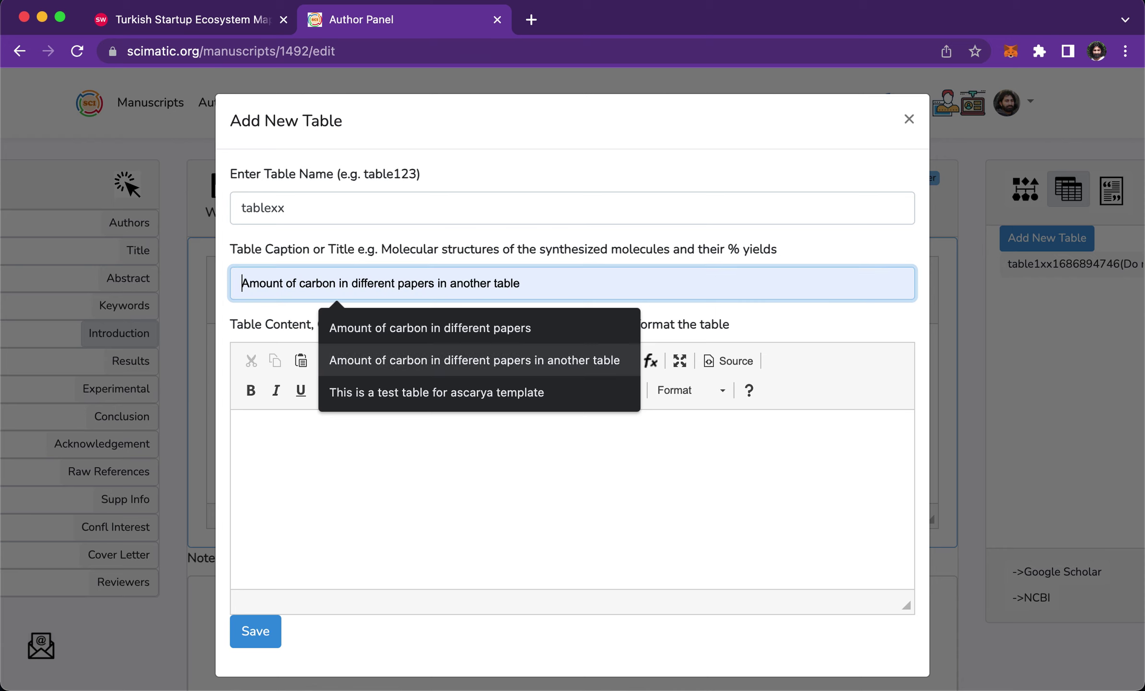
pyautogui.press('Return')
pyautogui.write('XXXXX')
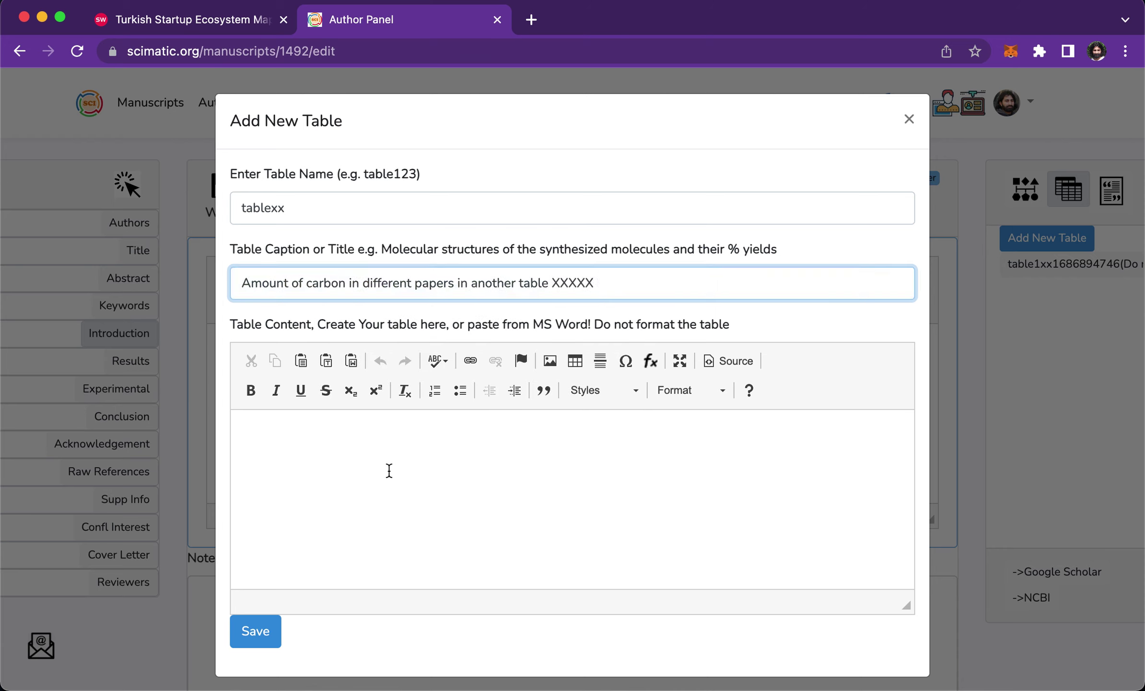
# - Paste the carbon table copied from Word as the table content and save the new table
pyautogui.click(389, 470)
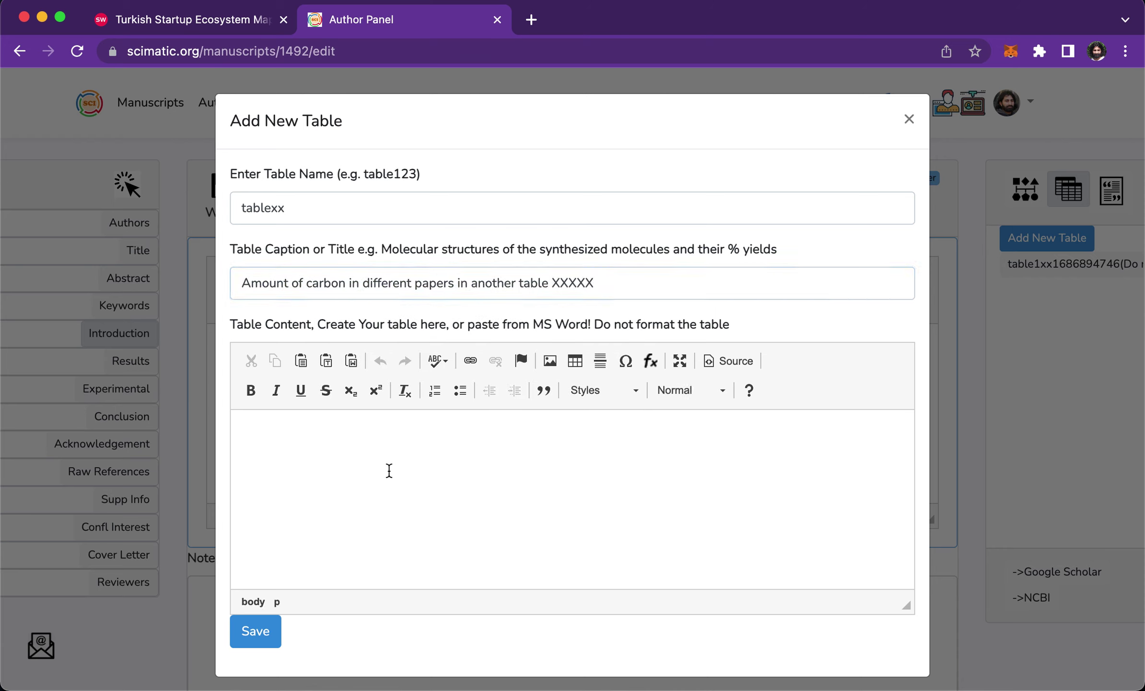
pyautogui.press('super+v')
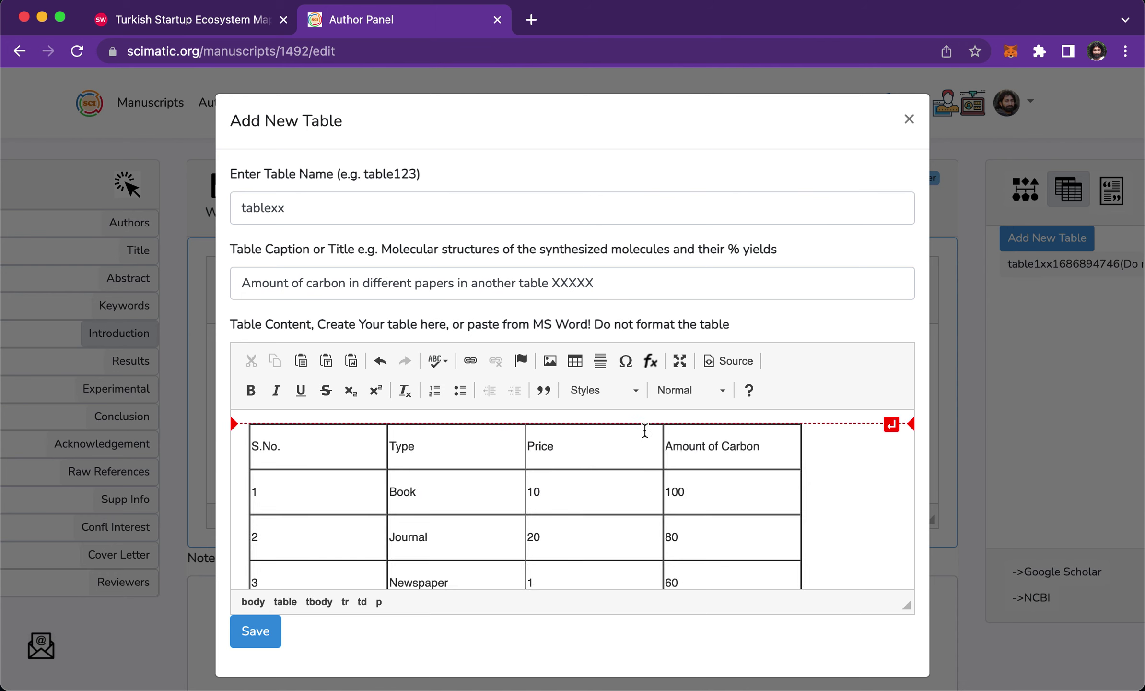
pyautogui.scroll(-3, 634, 493)
pyautogui.scroll(3, 634, 494)
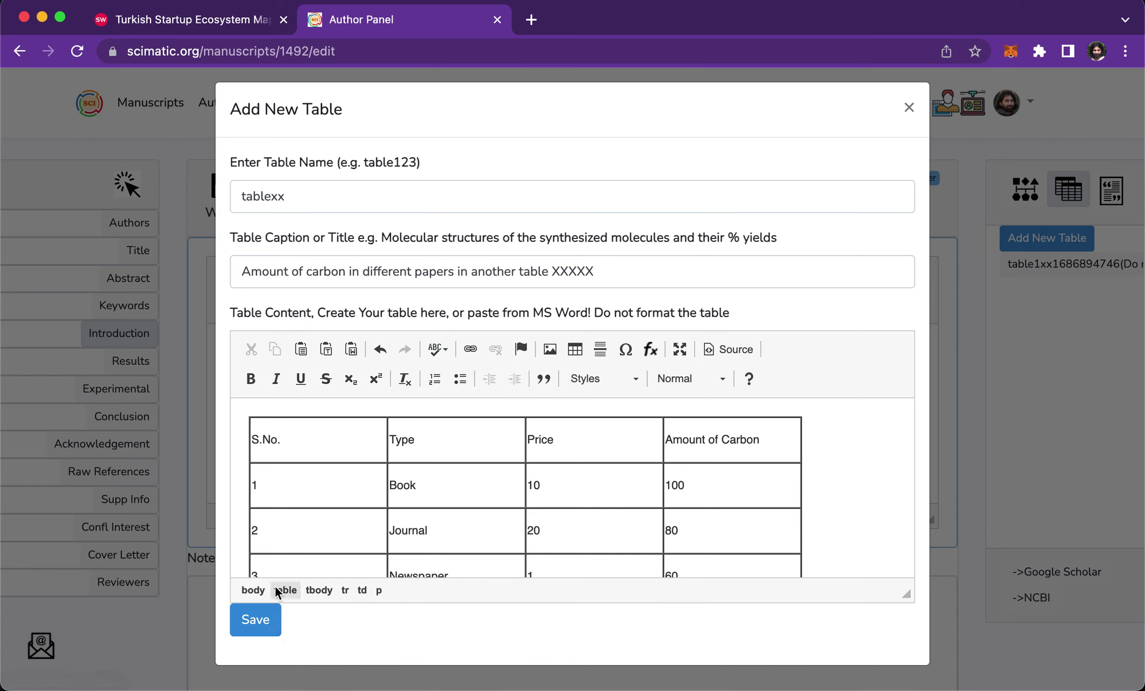
pyautogui.click(254, 624)
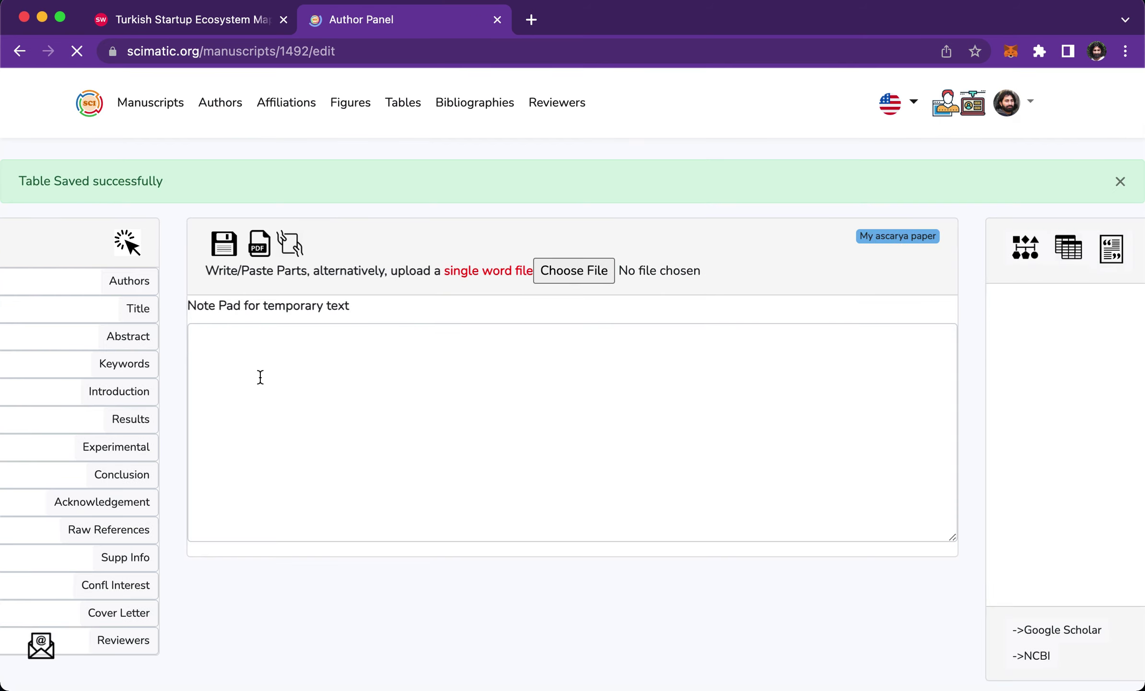
# - In the Introduction, copy the paragraph between the figure link and the table link and paste it below the table link
pyautogui.click(130, 398)
pyautogui.scroll(-3, 486, 447)
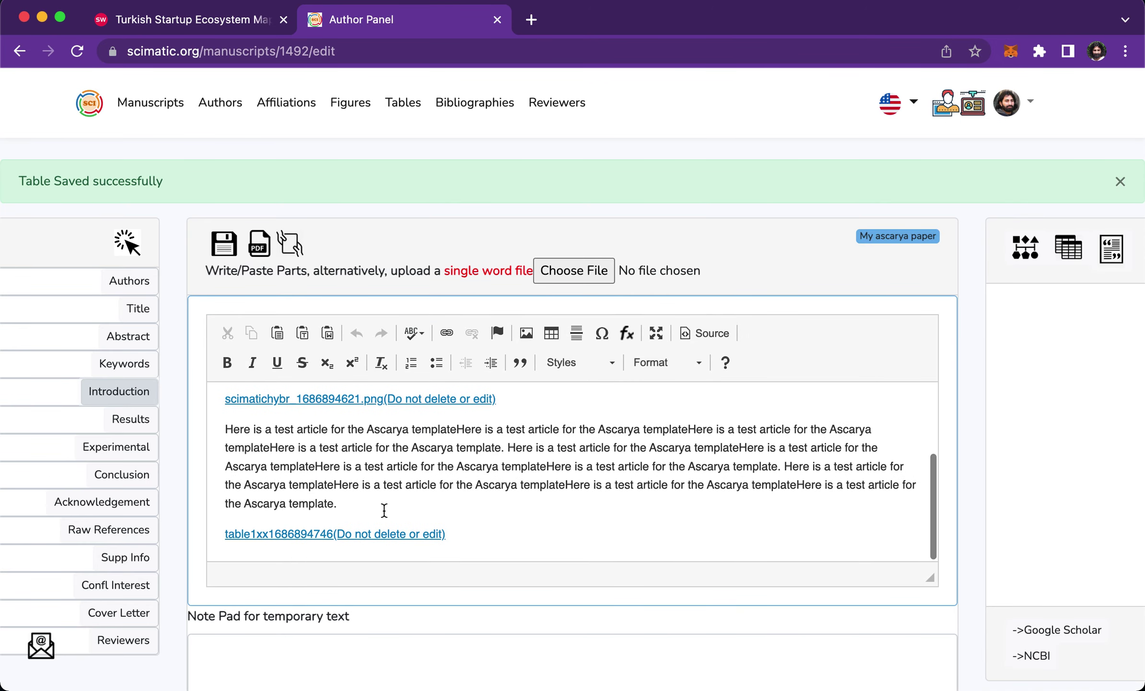
pyautogui.rightClick(368, 497)
pyautogui.click(359, 486)
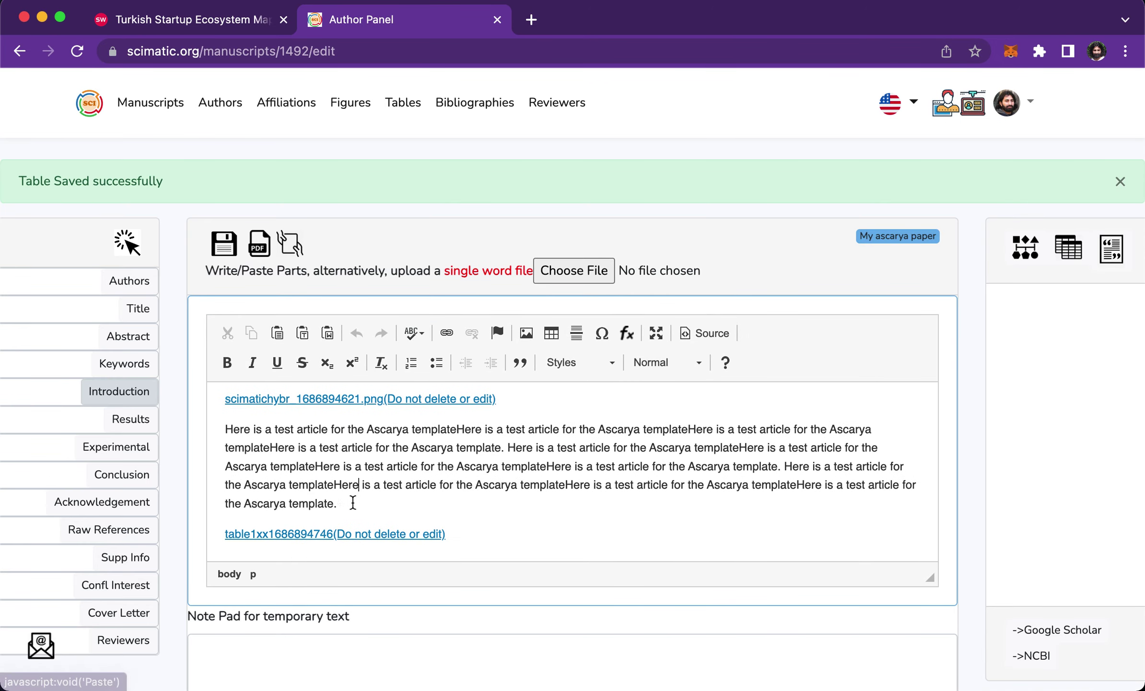
pyautogui.moveTo(353, 502); pyautogui.dragTo(219, 423)
pyautogui.hotkey('ctrl', 'c')
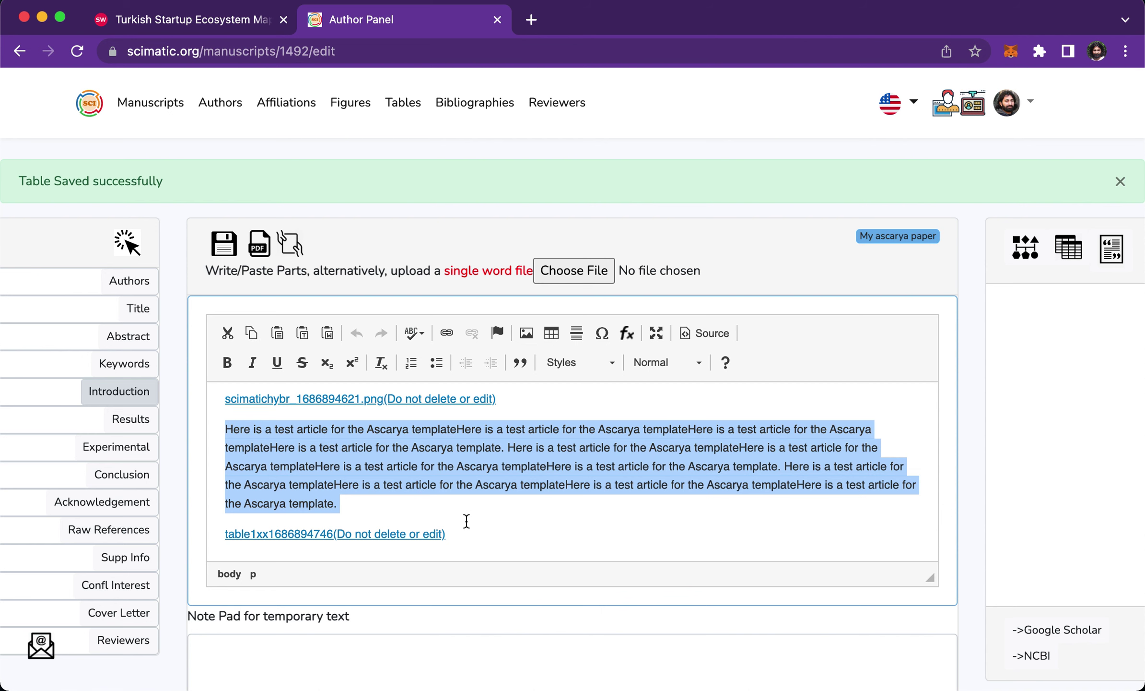
pyautogui.click(466, 521)
pyautogui.press('Return')
pyautogui.hotkey('ctrl', 'v')
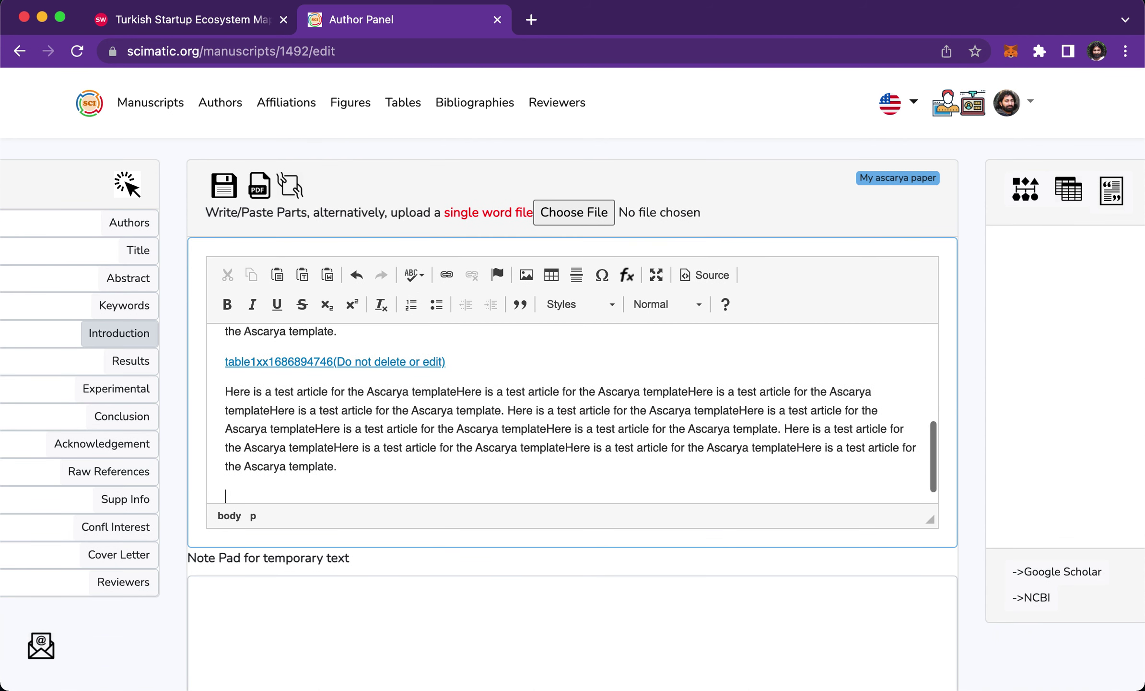
# - Insert the tablexx table link below the pasted Introduction paragraph and save the manuscript
pyautogui.scroll(-1, 545, 458)
pyautogui.click(1064, 204)
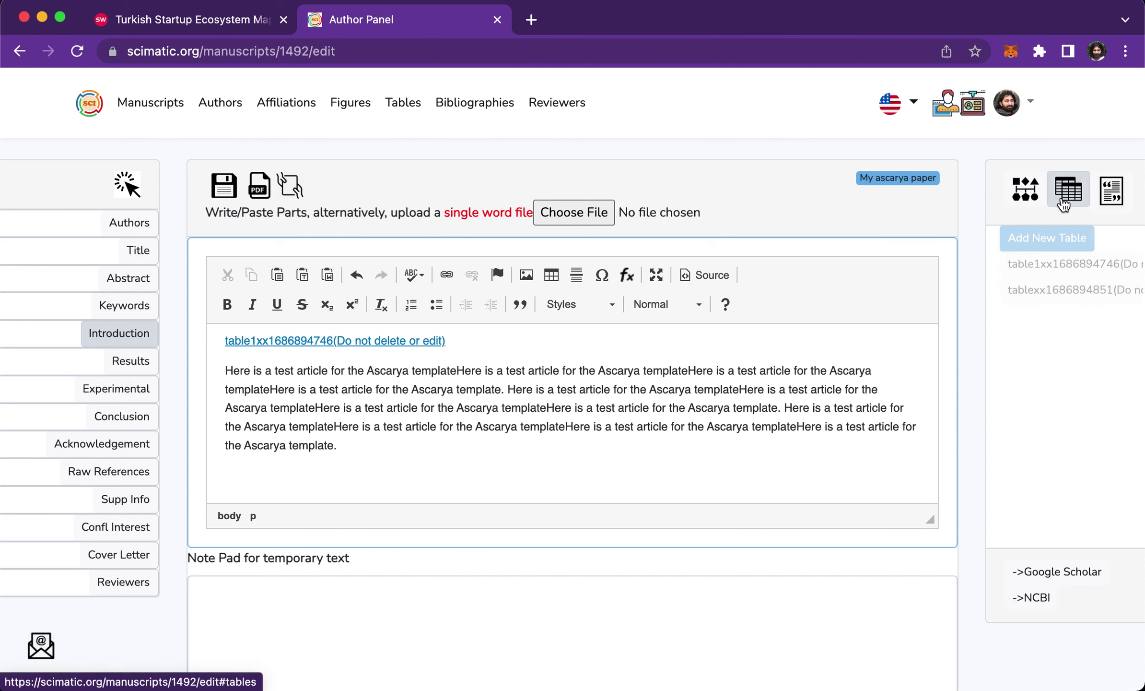
pyautogui.moveTo(1044, 293); pyautogui.dragTo(295, 464)
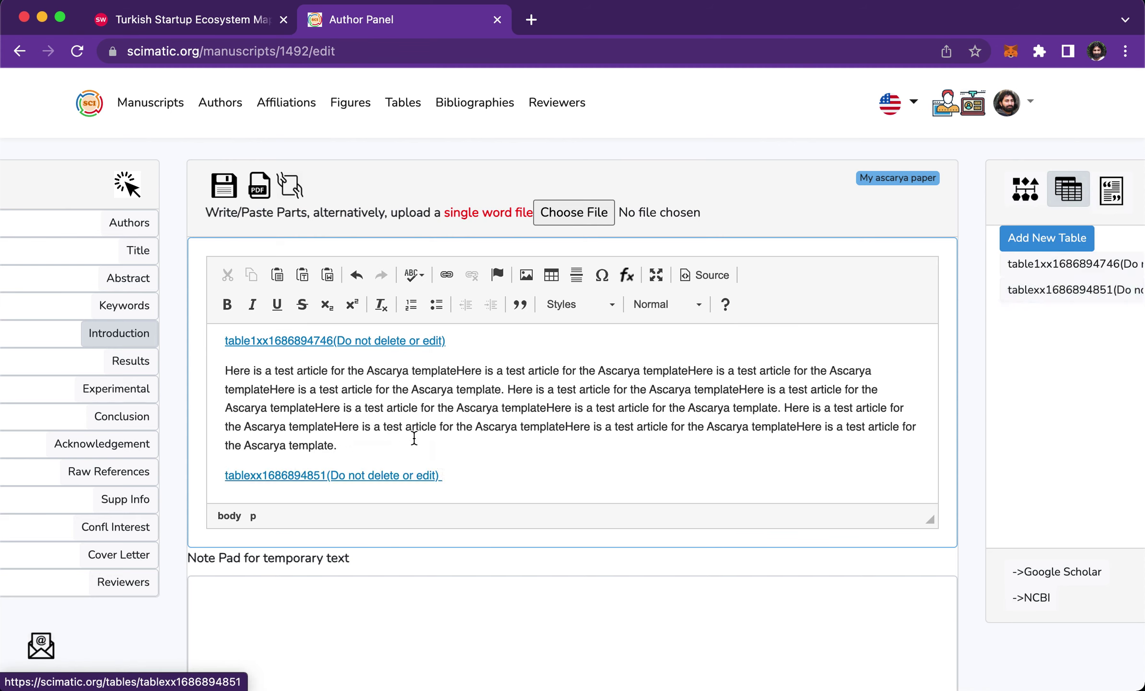
pyautogui.click(228, 192)
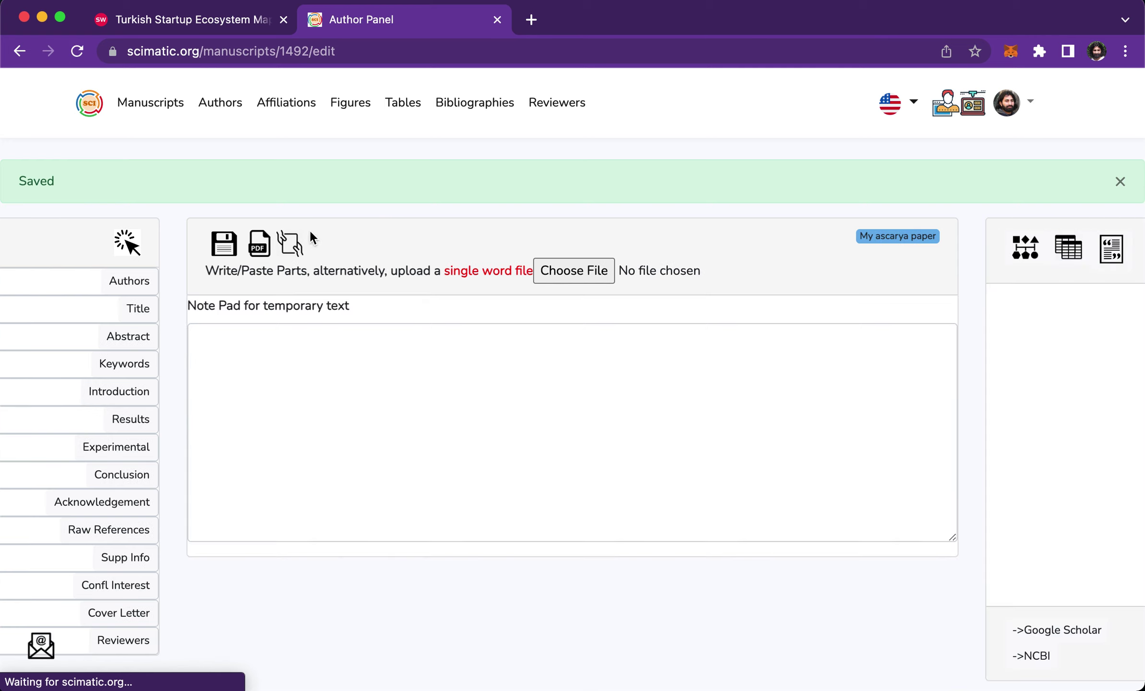
# - Generate the manuscript PDF, list the manuscript's tables while it downloads, and open document (9).pdf
pyautogui.click(259, 243)
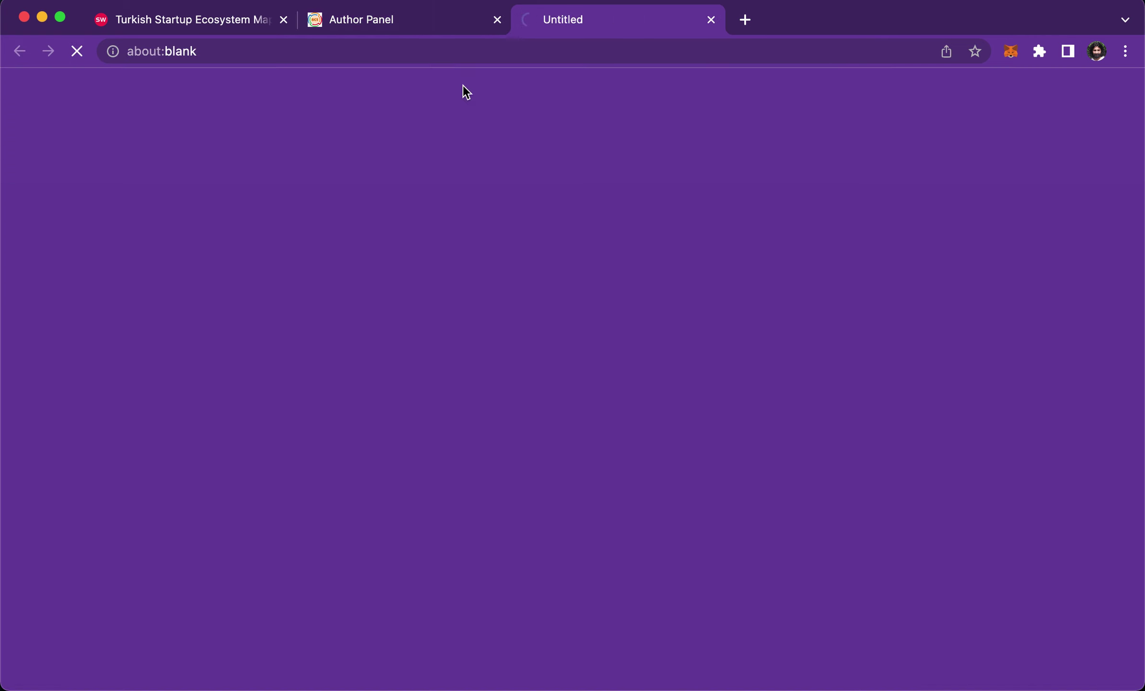
pyautogui.click(438, 20)
pyautogui.click(1070, 252)
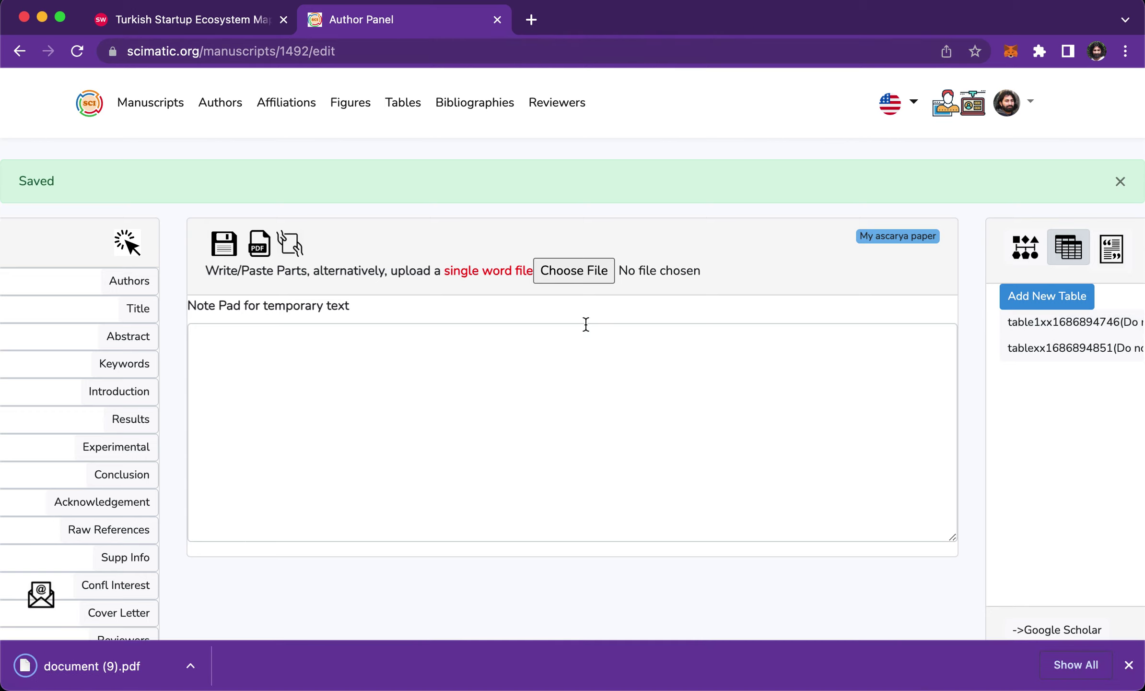
pyautogui.click(102, 667)
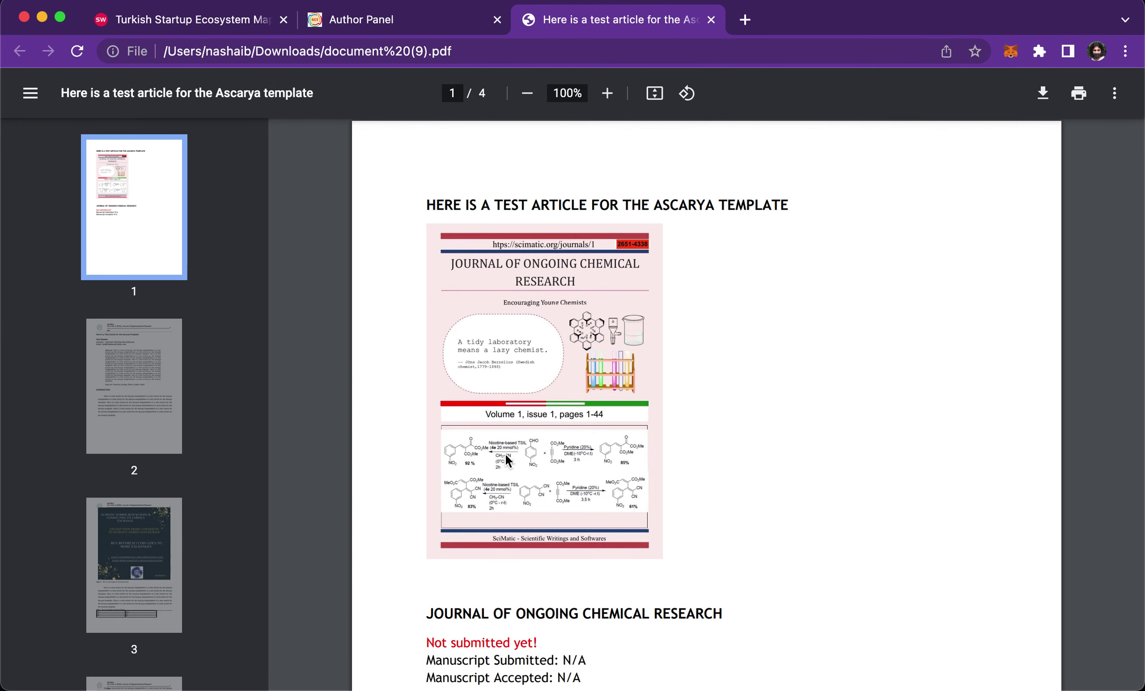
# - Examine pages 4 and 3 of the PDF, checking both tables, their captions and widths, and close the PDF
pyautogui.scroll(-3, 141, 563)
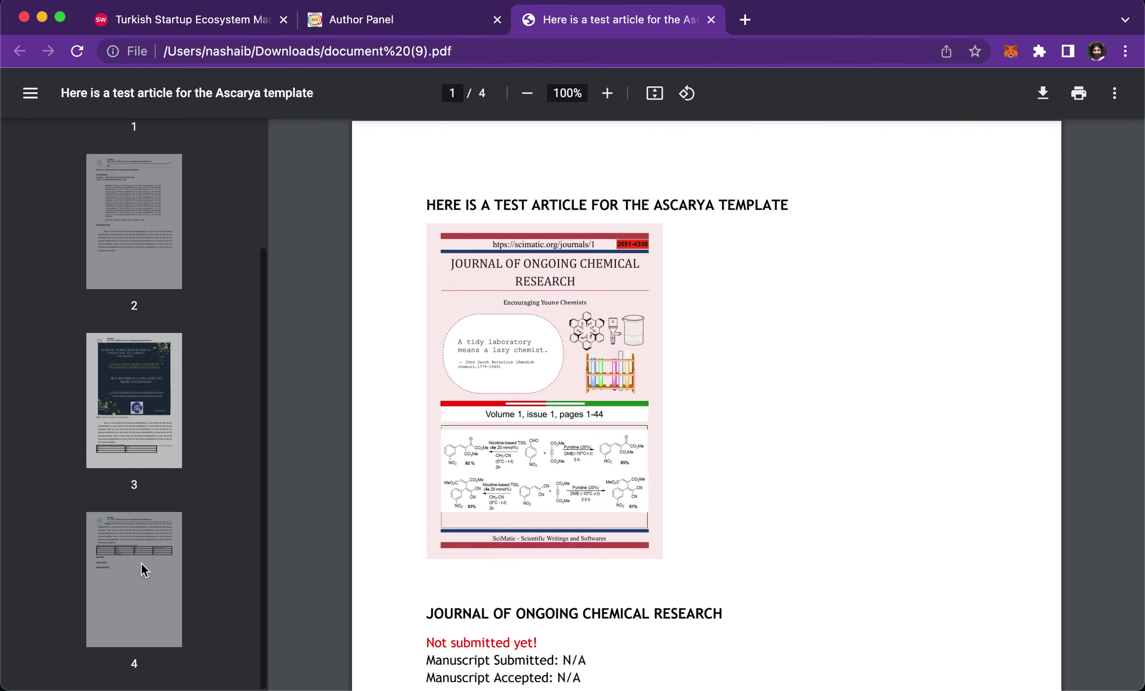
pyautogui.click(141, 562)
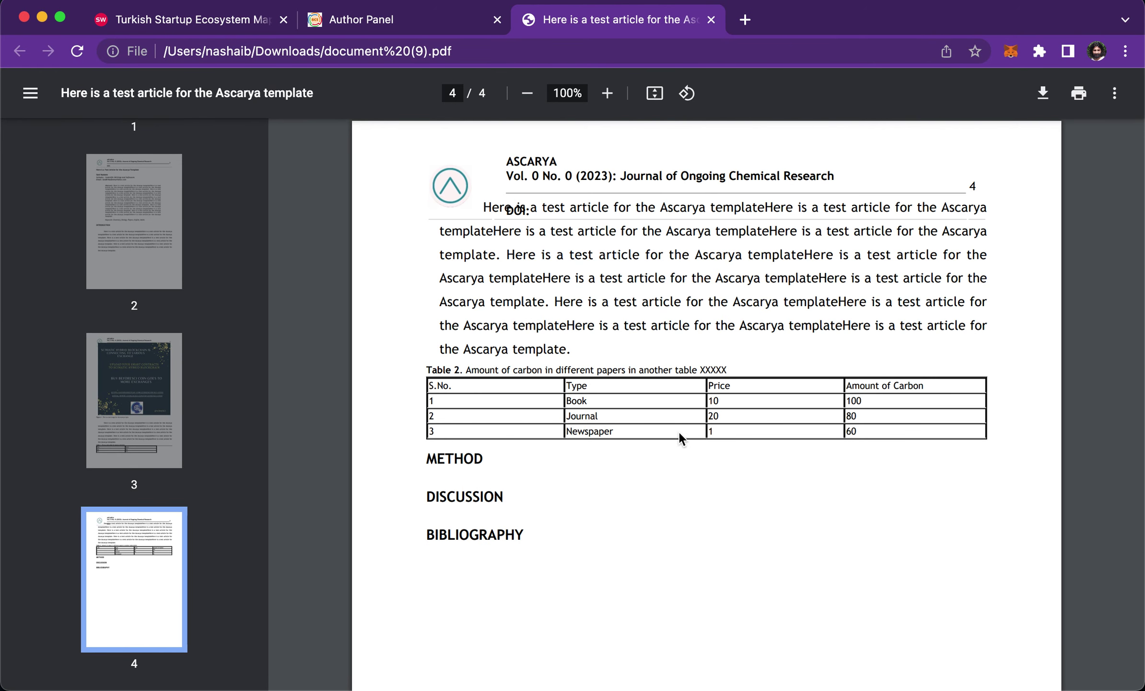
pyautogui.moveTo(459, 367); pyautogui.dragTo(447, 367)
pyautogui.scroll(-2, 484, 318)
pyautogui.scroll(5, 483, 319)
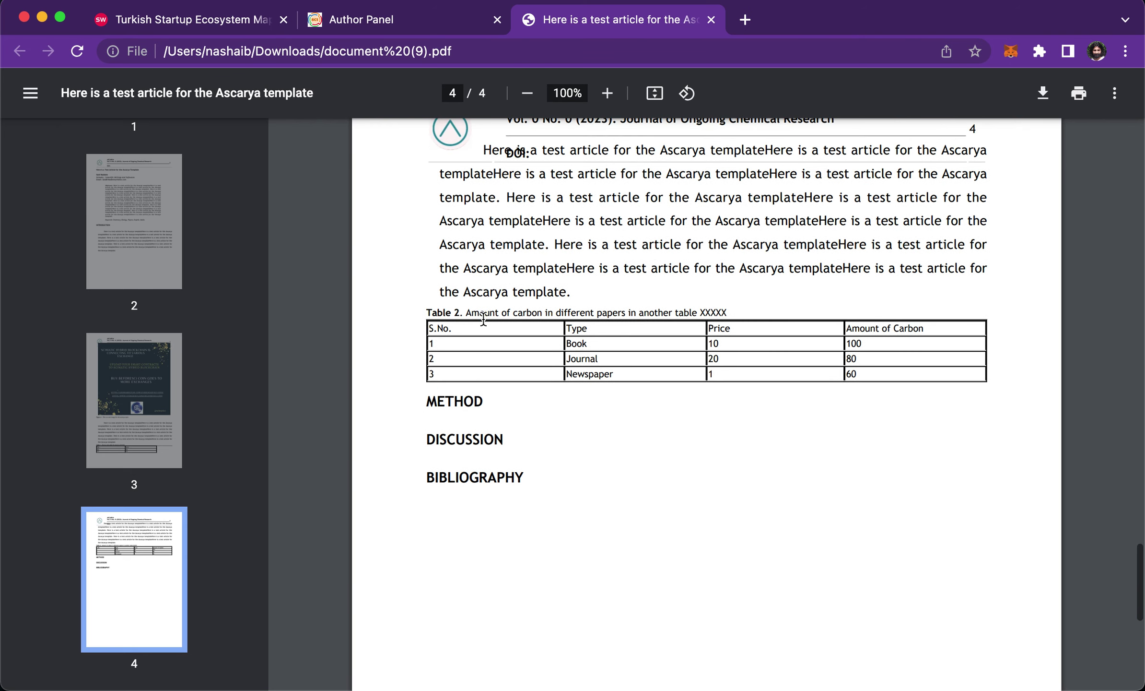
pyautogui.scroll(-5, 484, 319)
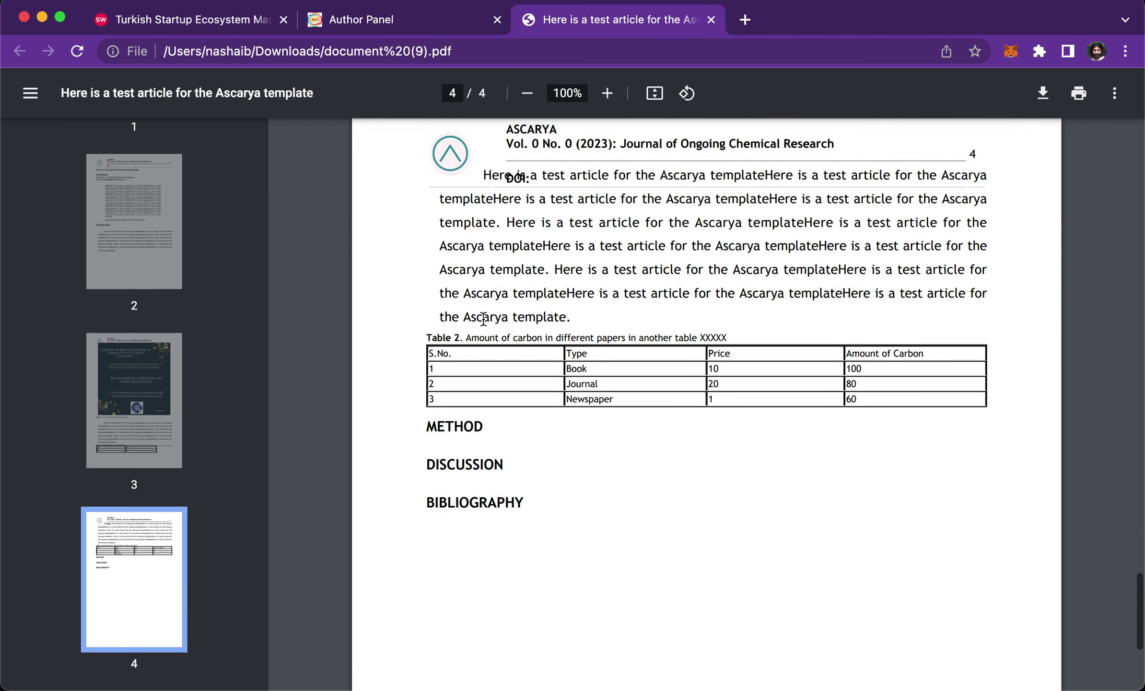
pyautogui.click(132, 441)
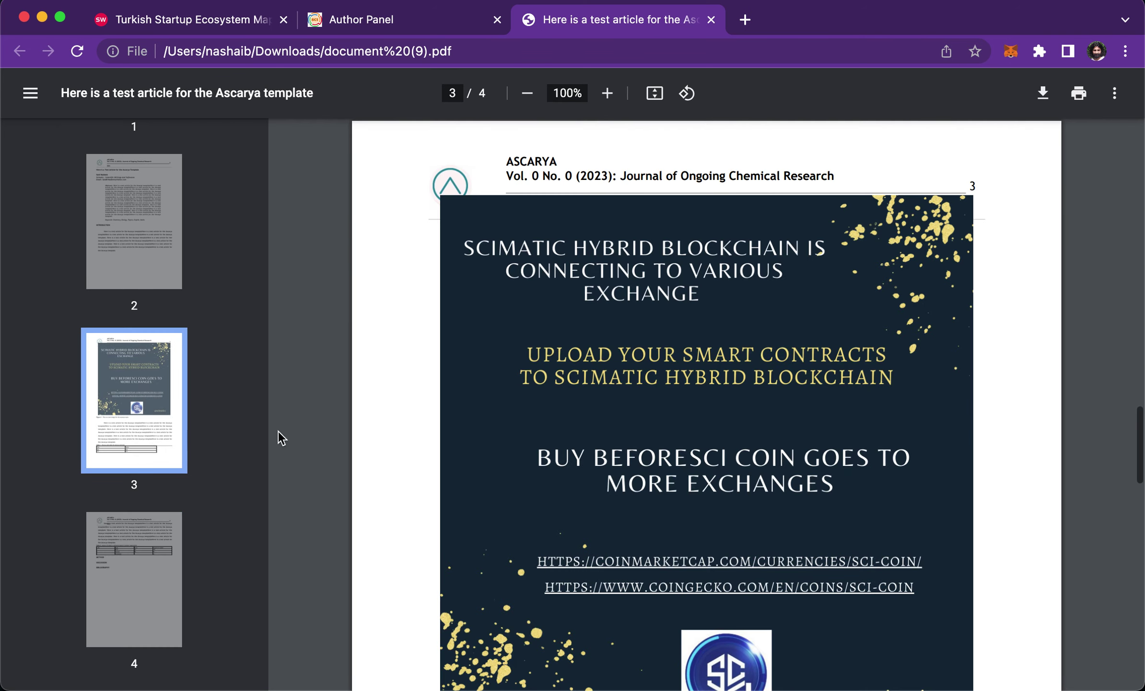
pyautogui.scroll(-10, 635, 396)
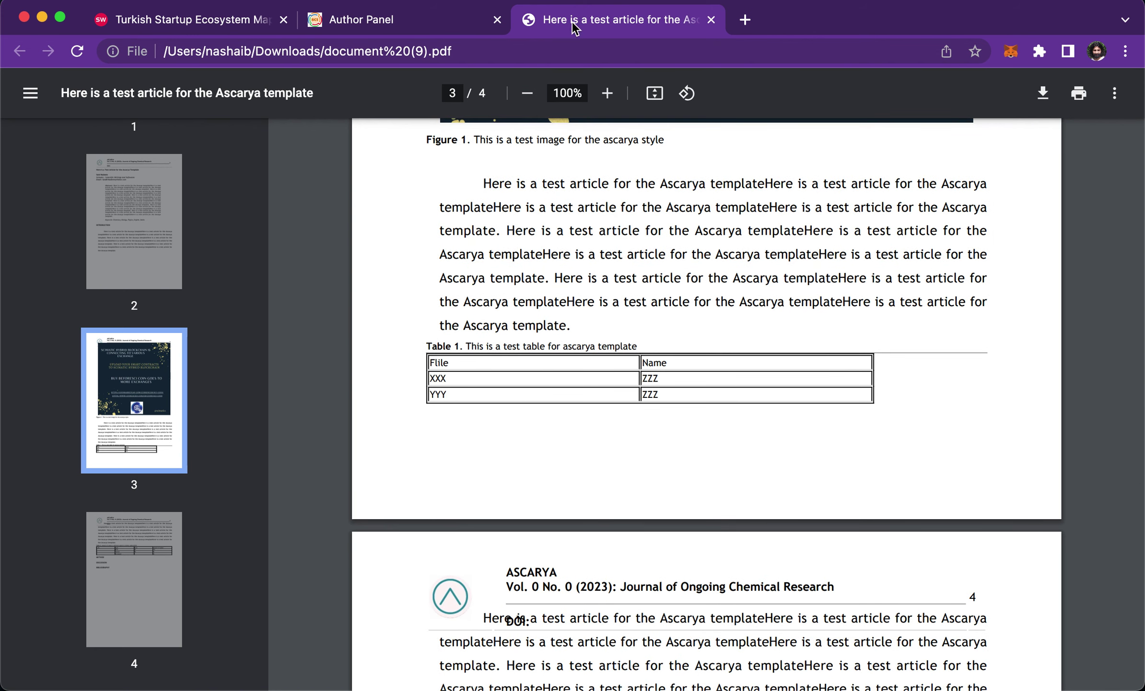
pyautogui.click(710, 20)
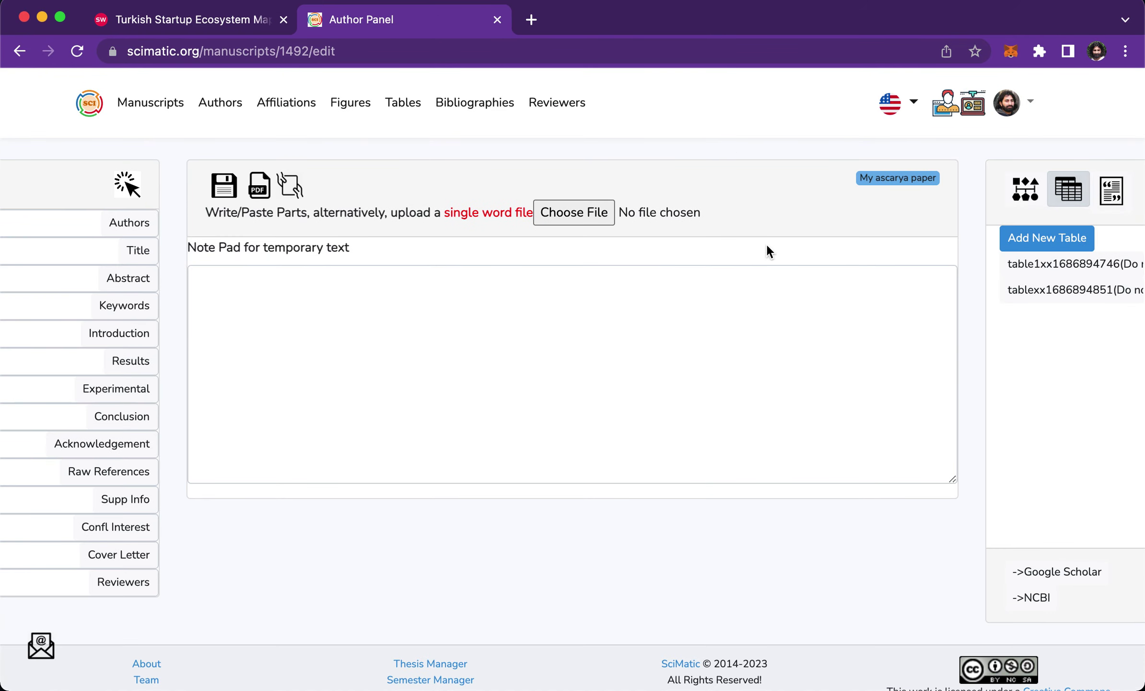
# - Open the table1xx table in a new browser tab and start editing it
pyautogui.rightClick(1036, 270)
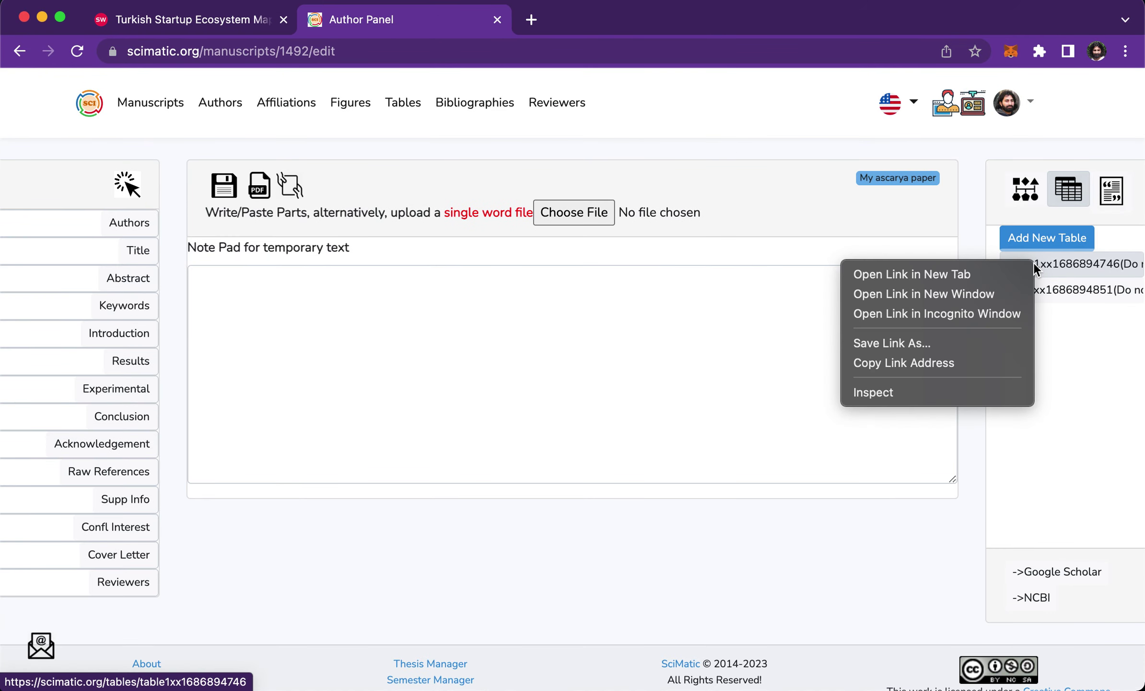
pyautogui.click(959, 275)
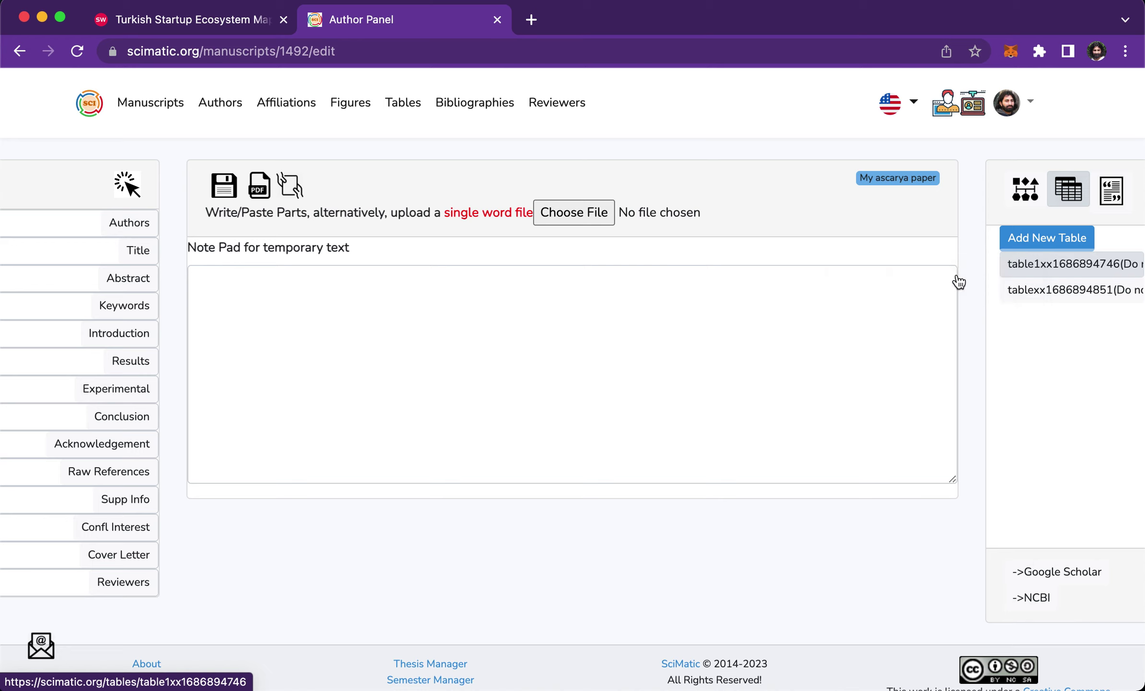
pyautogui.click(629, 25)
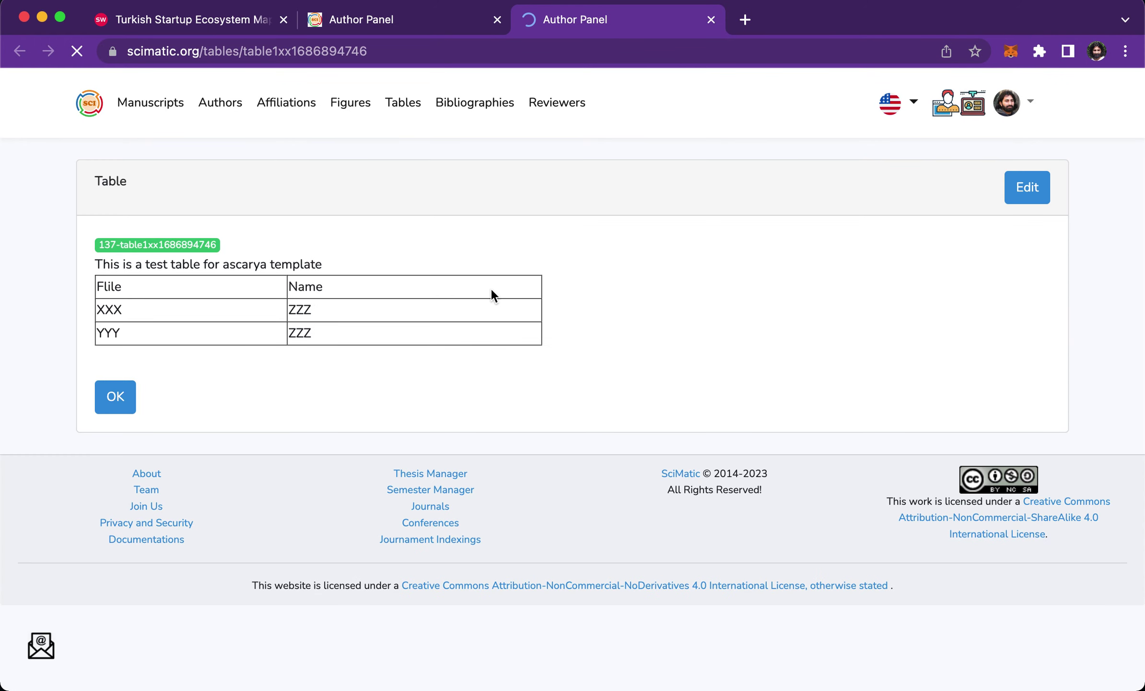
pyautogui.click(1027, 193)
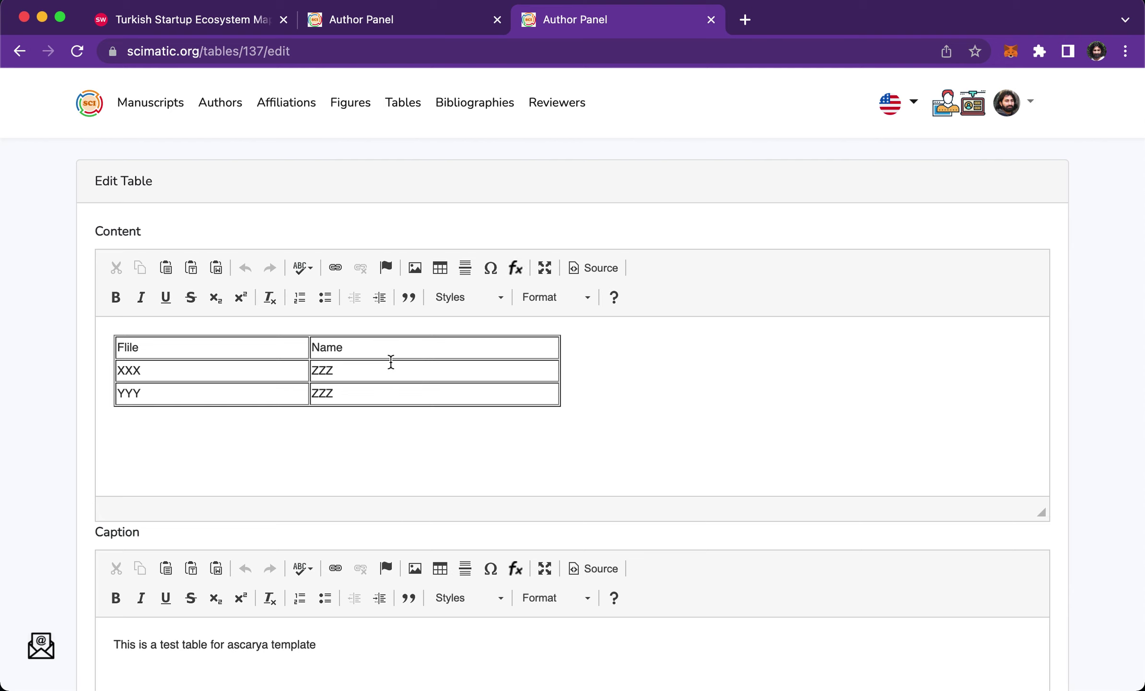
# - In the table's HTML source, replace all attributes of the table tag with width="100%" and return to the visual view
pyautogui.click(391, 362)
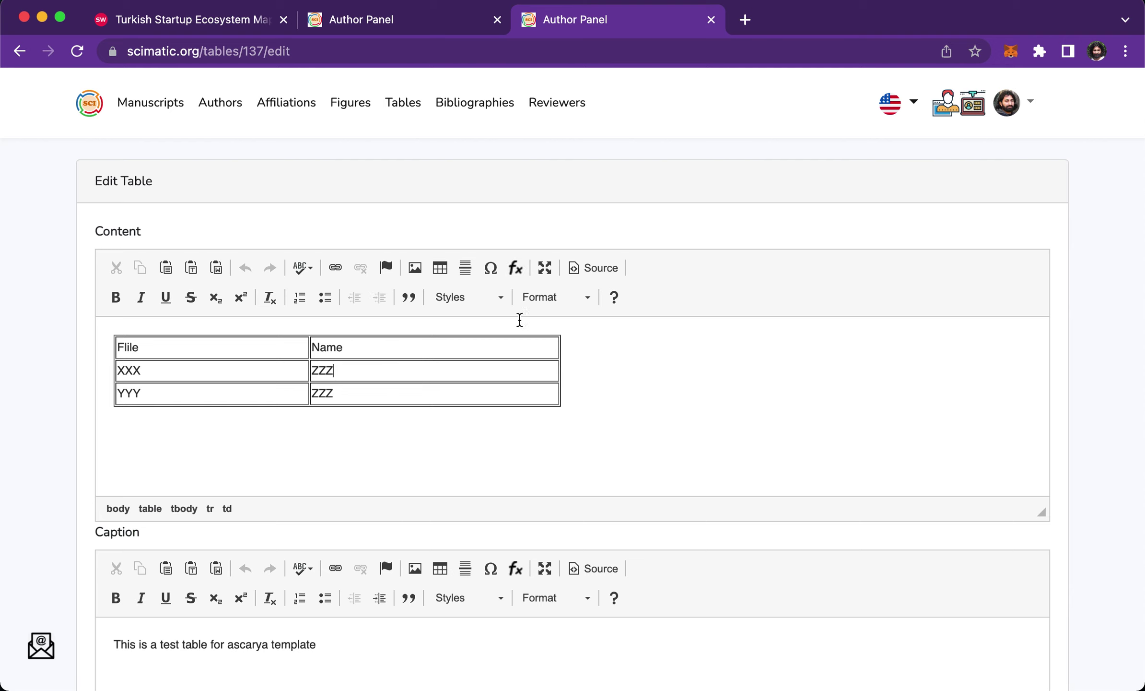
pyautogui.click(593, 273)
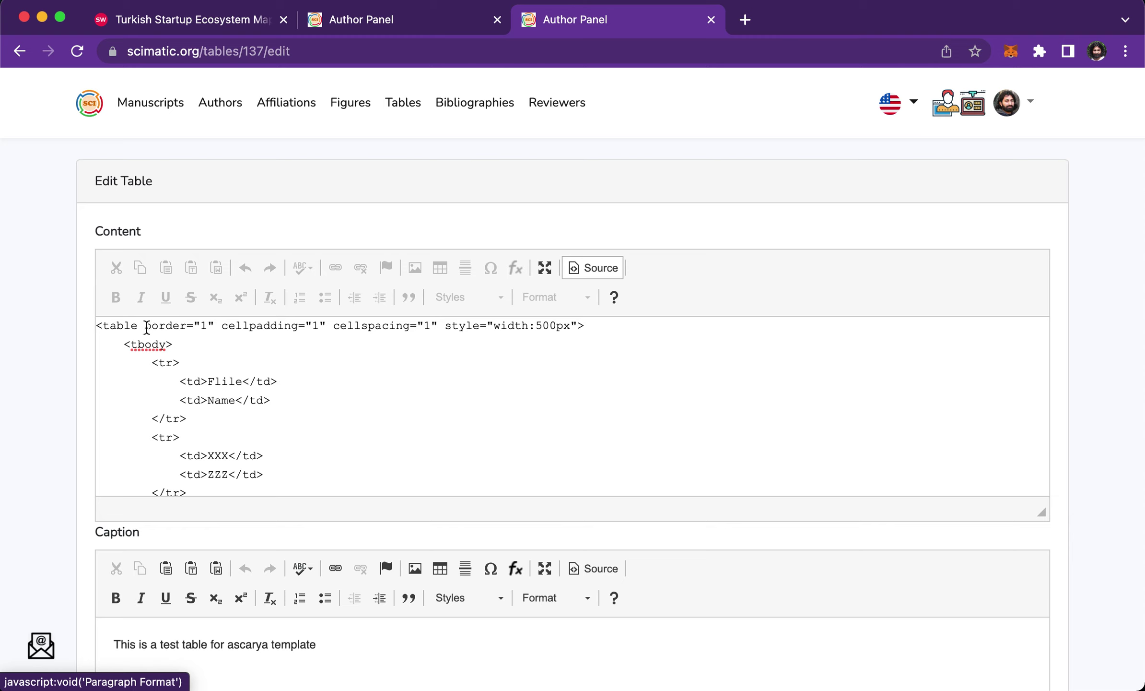
pyautogui.moveTo(146, 328); pyautogui.dragTo(582, 326)
pyautogui.press('BackSpace')
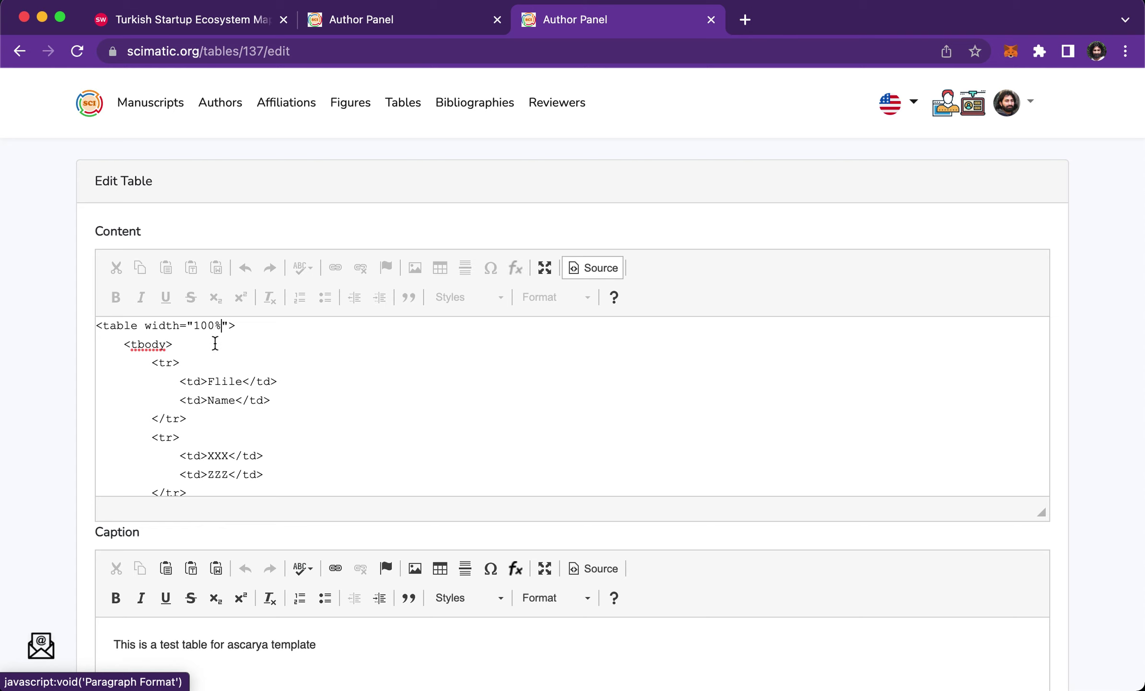
pyautogui.click(590, 274)
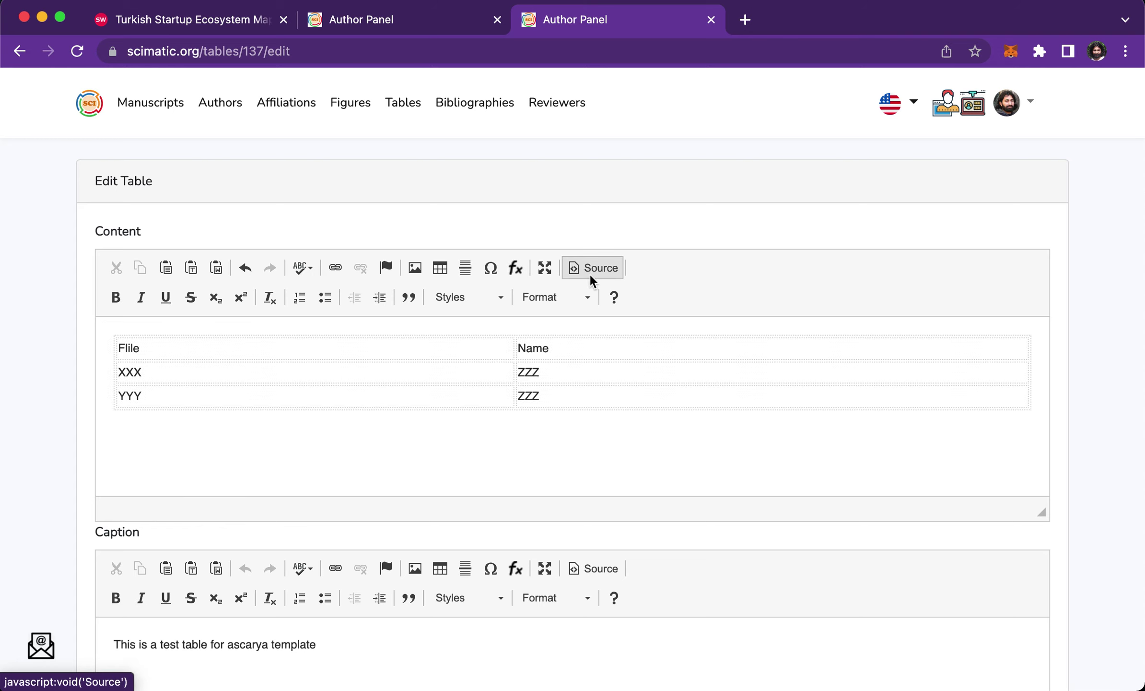
# - Save the edited table with its name and manuscript assignment unchanged, and return to the manuscript's browser tab
pyautogui.scroll(-13, 495, 430)
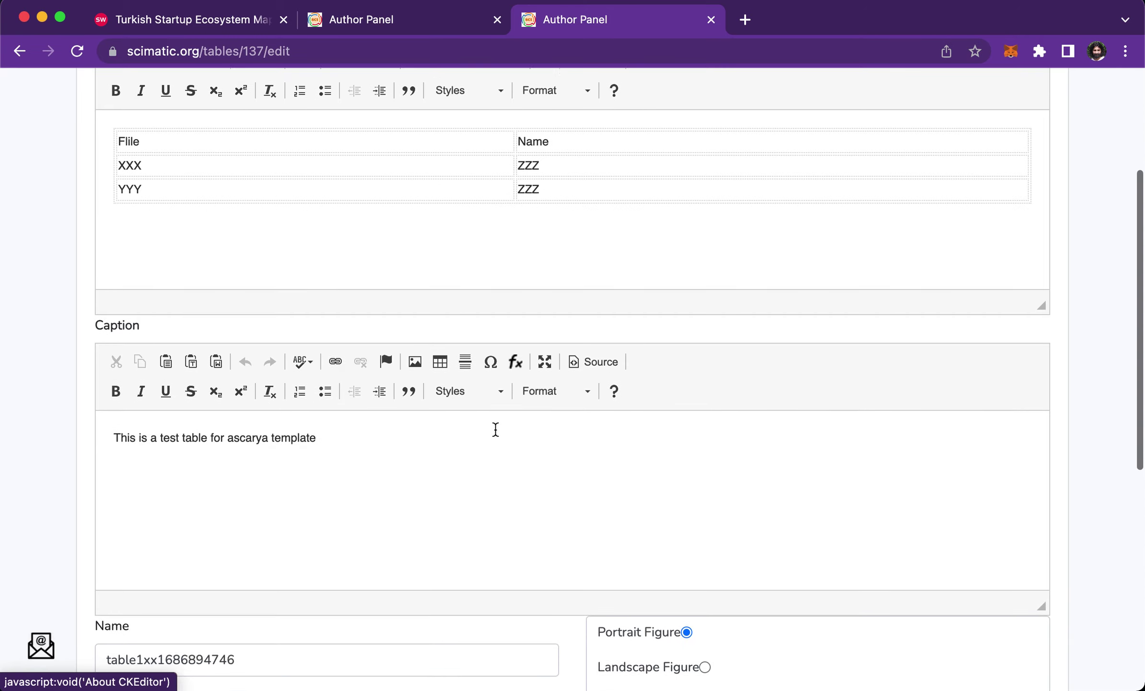
pyautogui.scroll(-1, 495, 429)
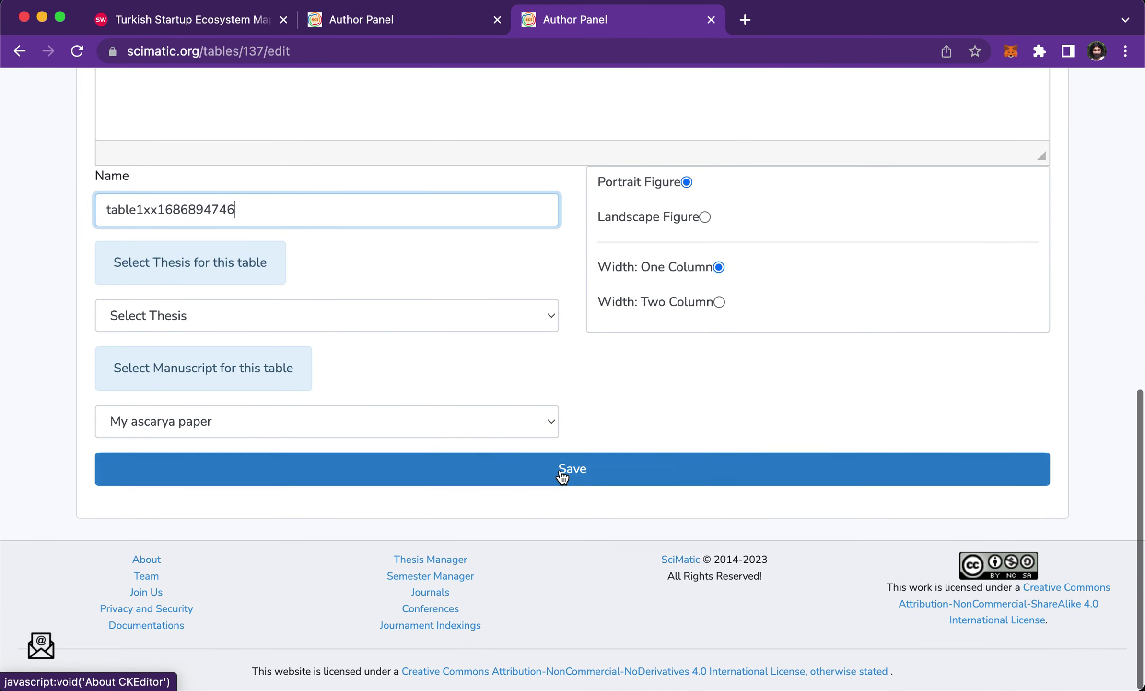
pyautogui.click(563, 475)
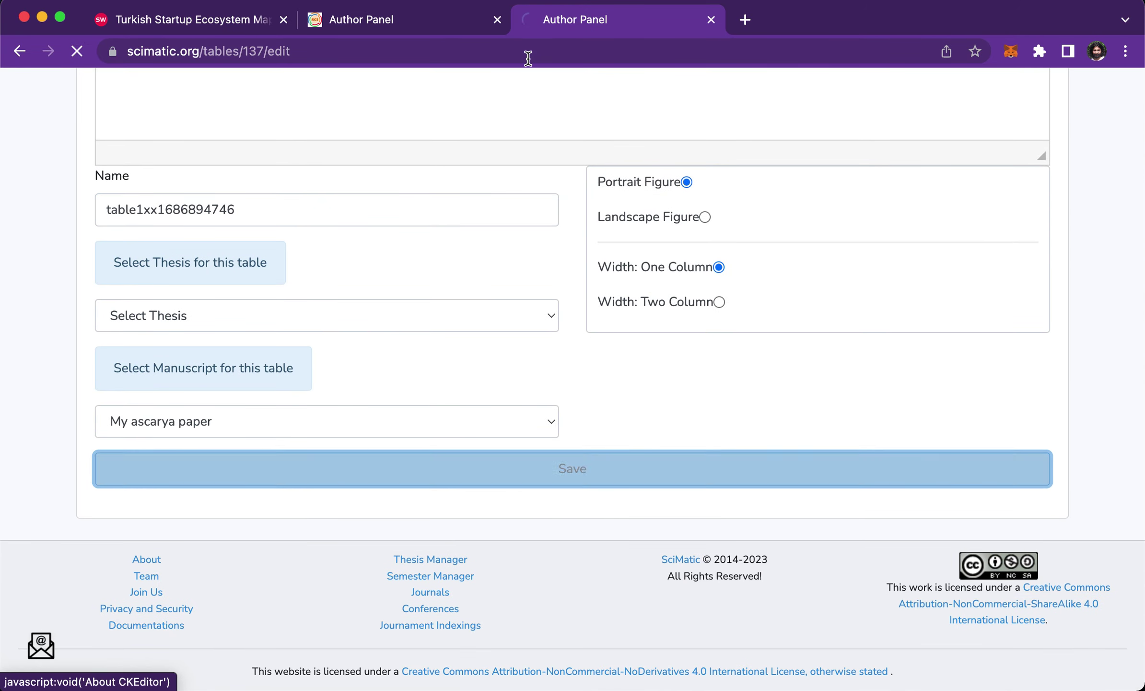
pyautogui.click(386, 27)
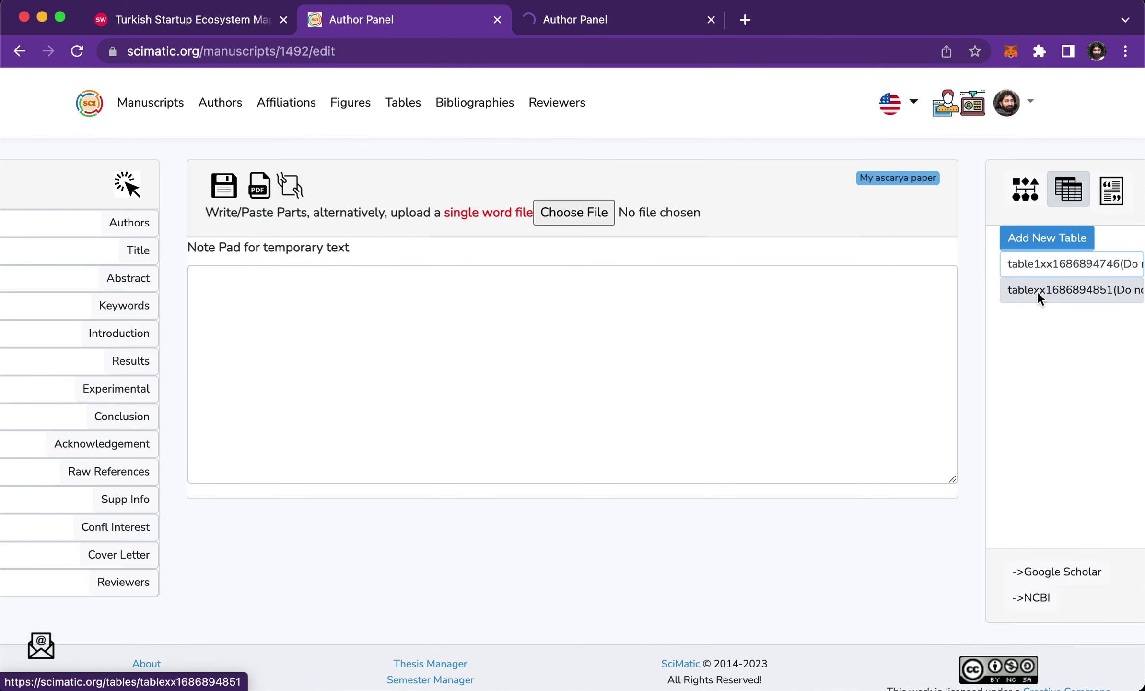
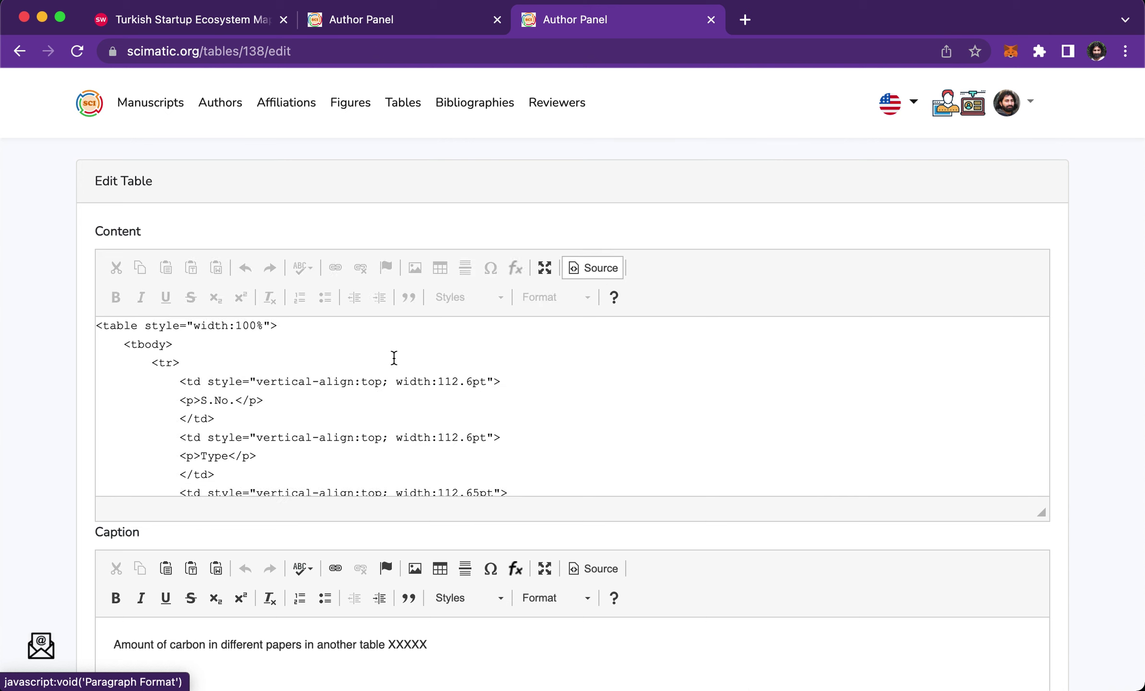
# - Strip the style attributes from the S.No. and Type header cells in the table's HTML source
pyautogui.click(209, 382)
pyautogui.moveTo(209, 381); pyautogui.dragTo(491, 380)
pyautogui.press('BackSpace')
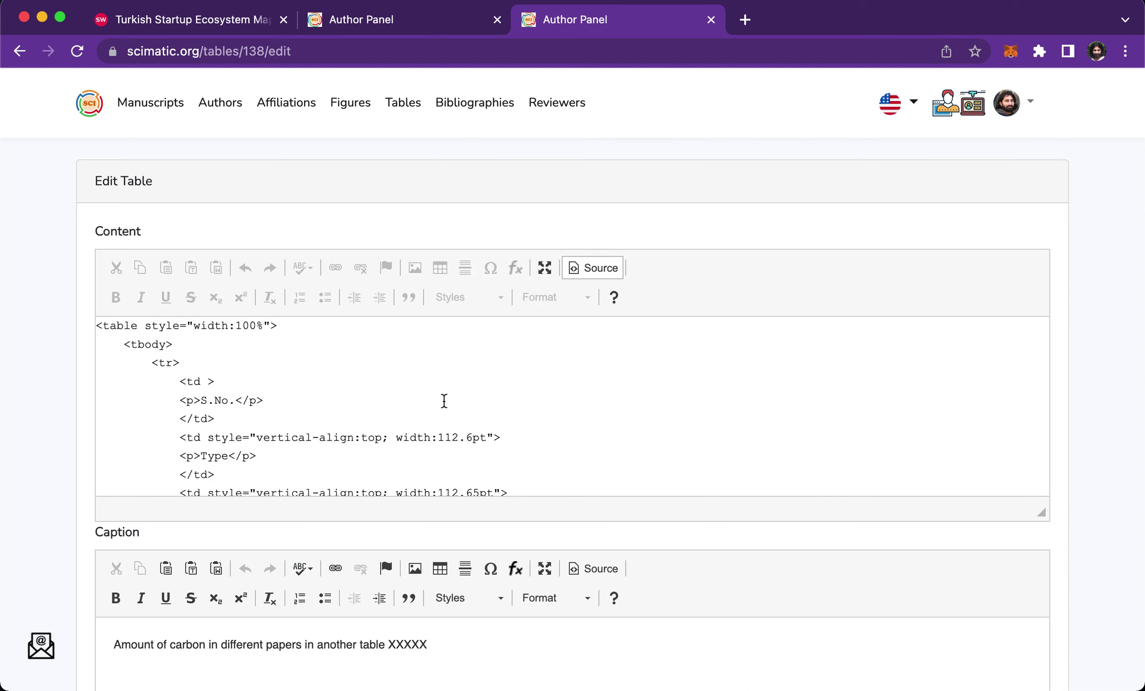
pyautogui.press('BackSpace')
pyautogui.moveTo(208, 437); pyautogui.dragTo(497, 437)
pyautogui.press('BackSpace')
pyautogui.press('BackSpace')
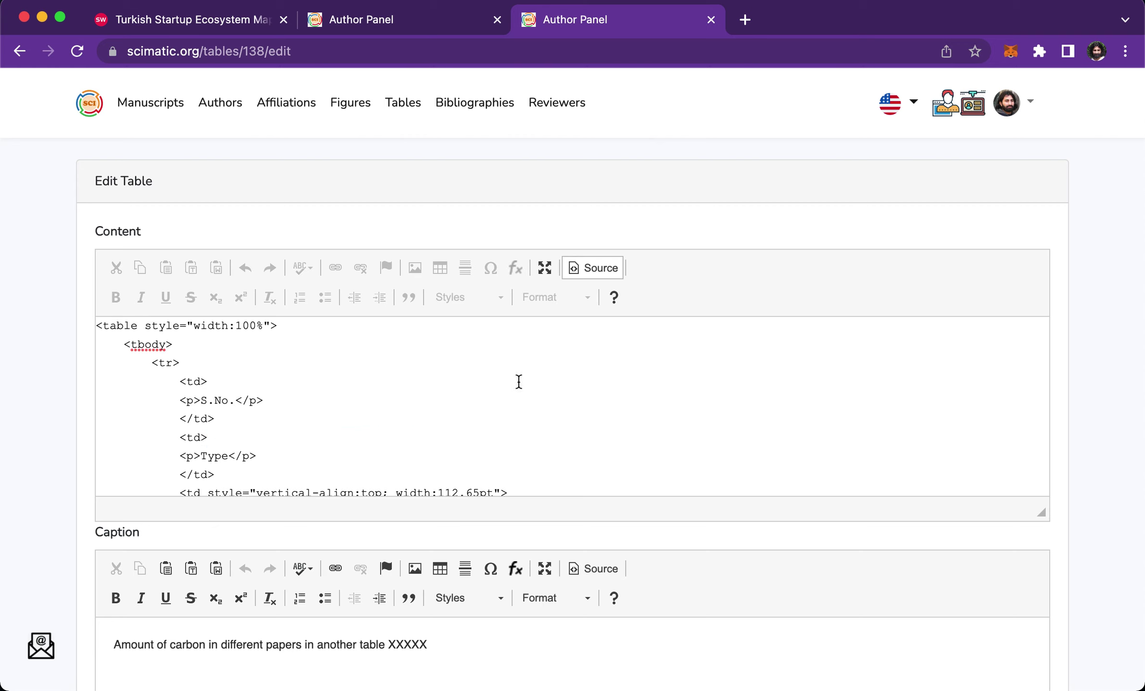
# - Return to the visual view of the table content and remove the formatting from the entire table
pyautogui.click(575, 271)
pyautogui.press('super+a')
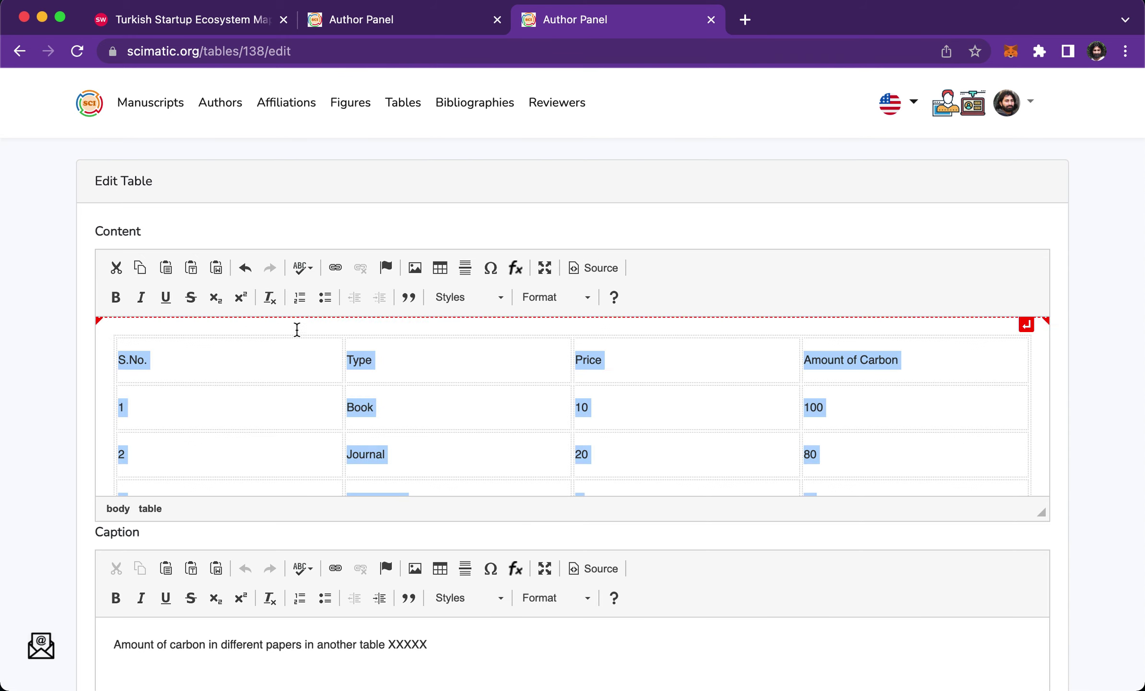
pyautogui.click(269, 299)
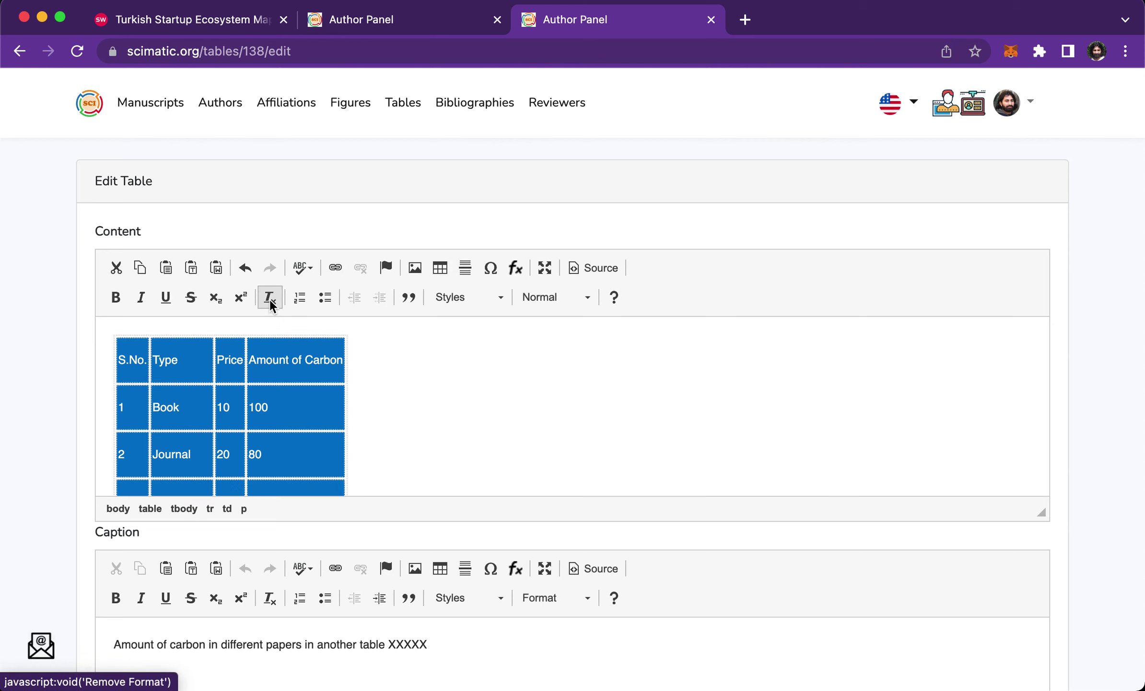
# - Add width="100%" to the opening table tag in the HTML source and return to the visual view
pyautogui.click(593, 266)
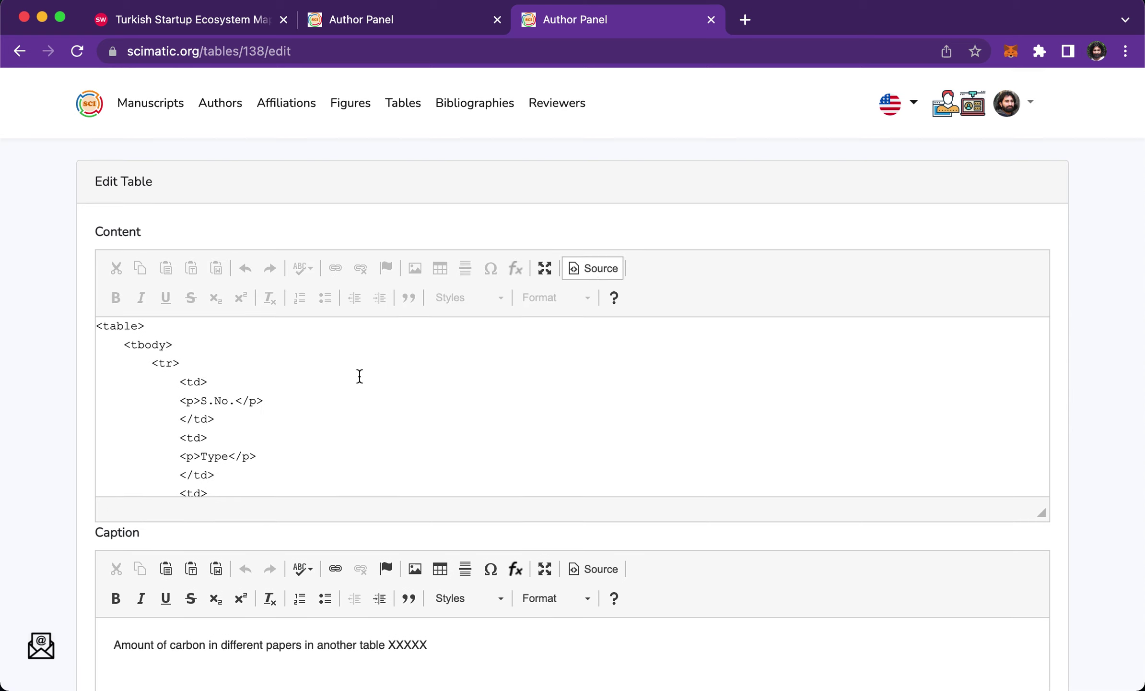
pyautogui.click(139, 326)
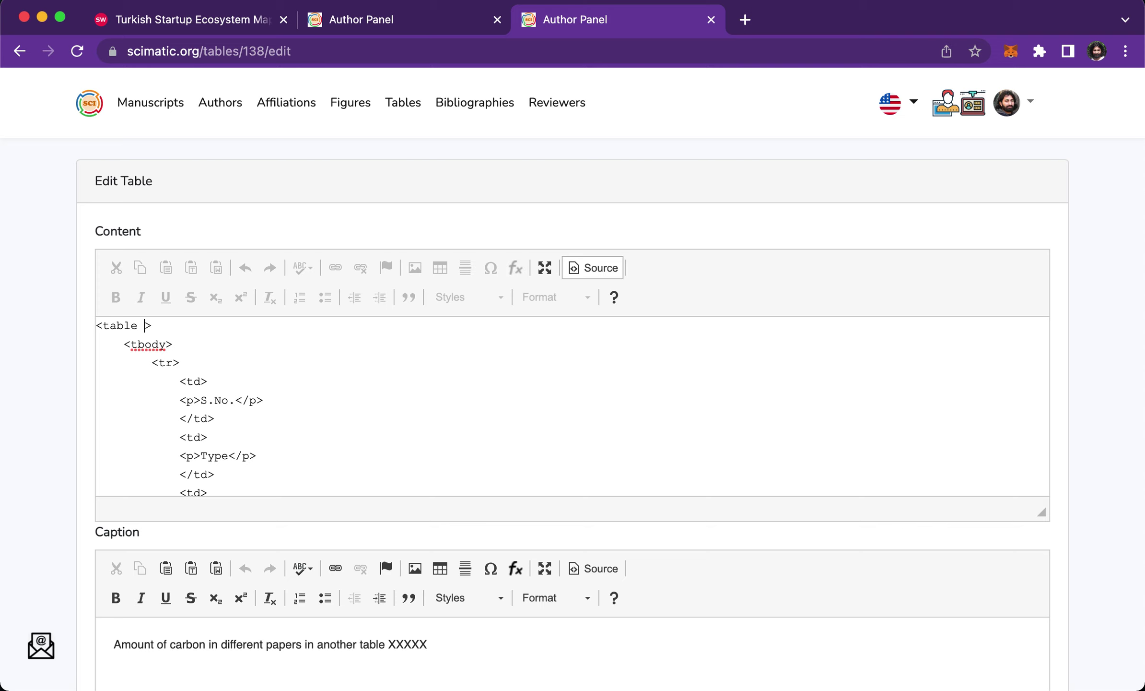
pyautogui.write('width')
pyautogui.write('=""')
pyautogui.write('100%')
pyautogui.click(595, 274)
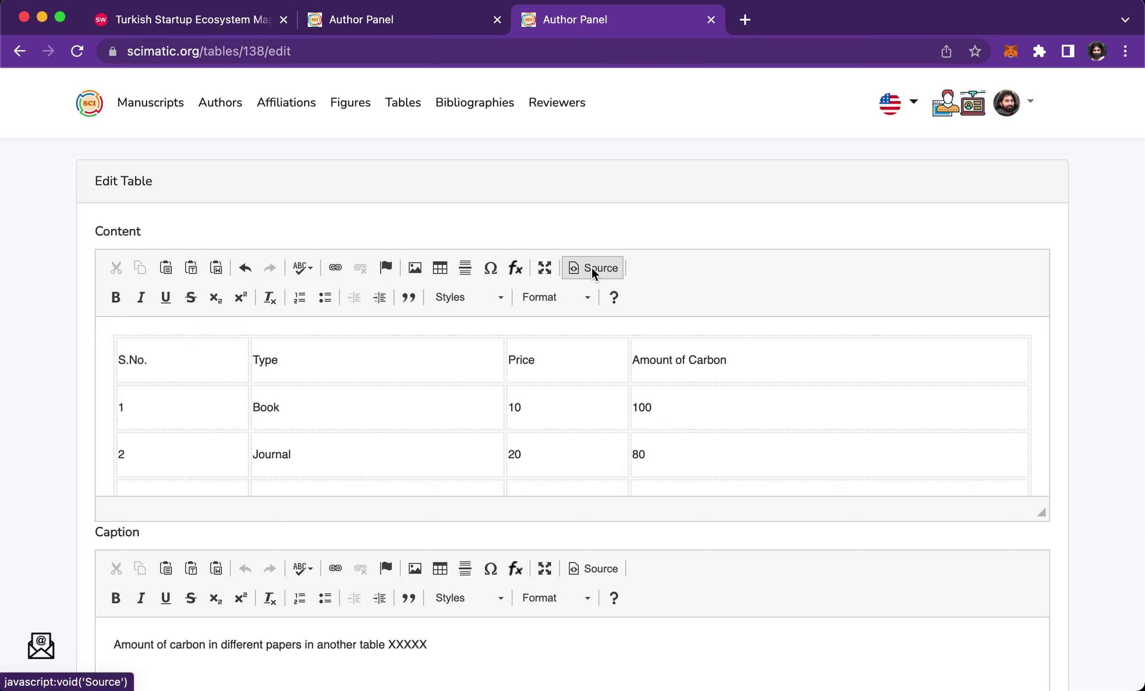
# - Save the edited table with its caption, name and layout options unchanged, and go back to the manuscript's browser tab
pyautogui.moveTo(698, 320)
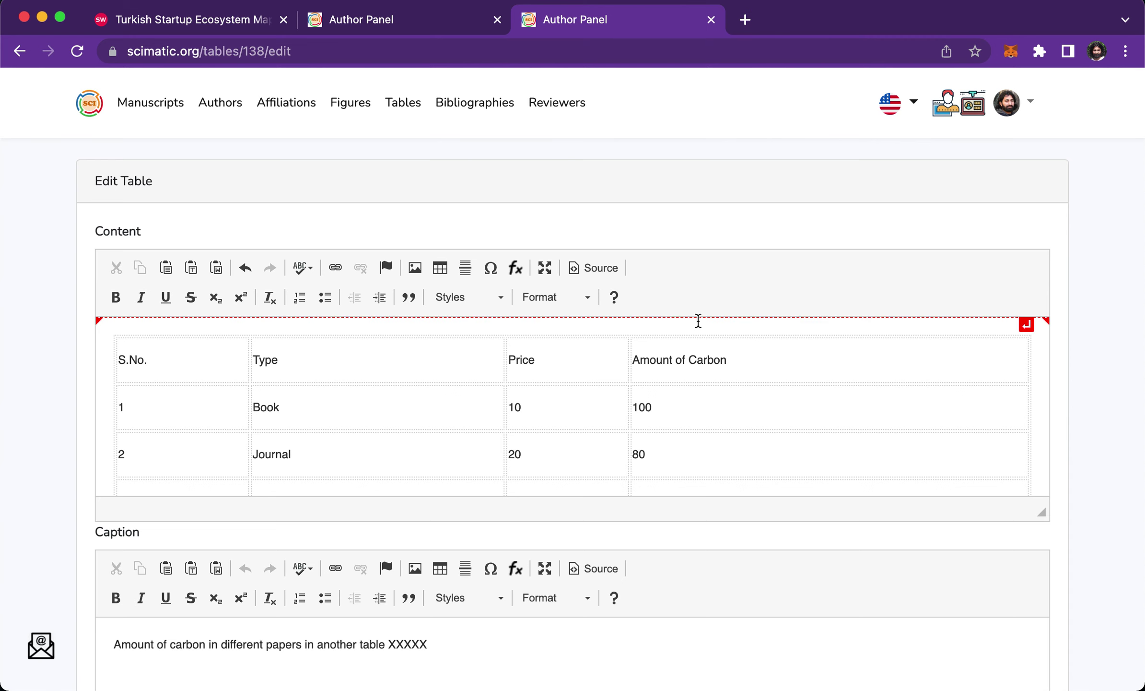
pyautogui.scroll(-10, 692, 289)
pyautogui.click(604, 539)
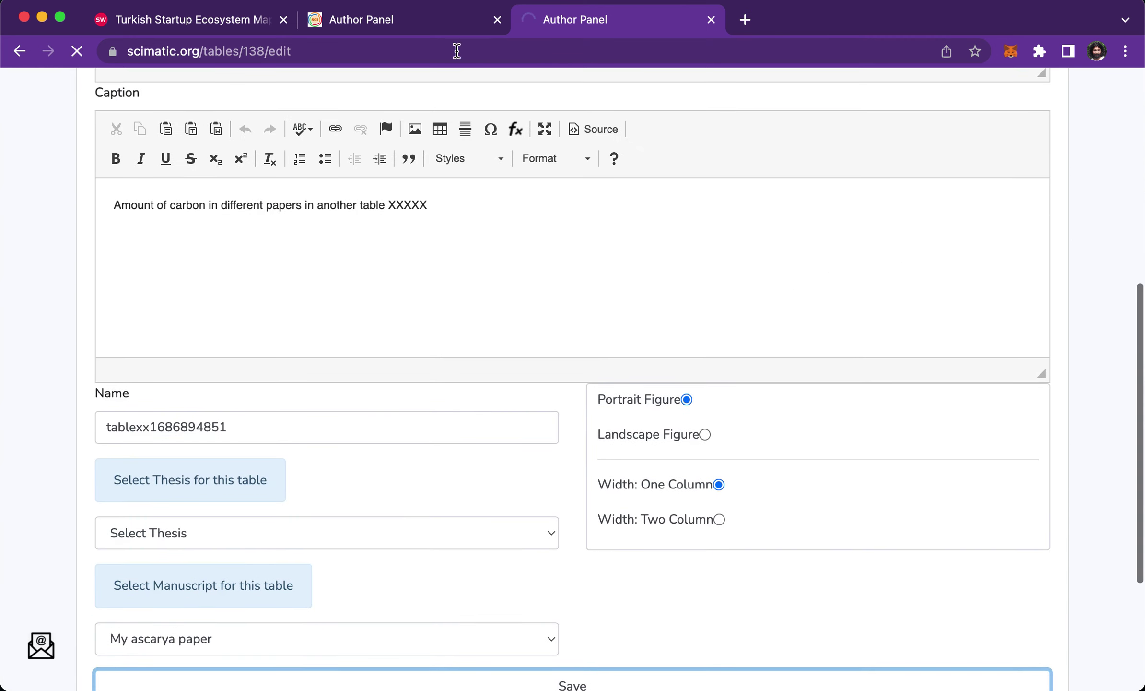
pyautogui.click(427, 21)
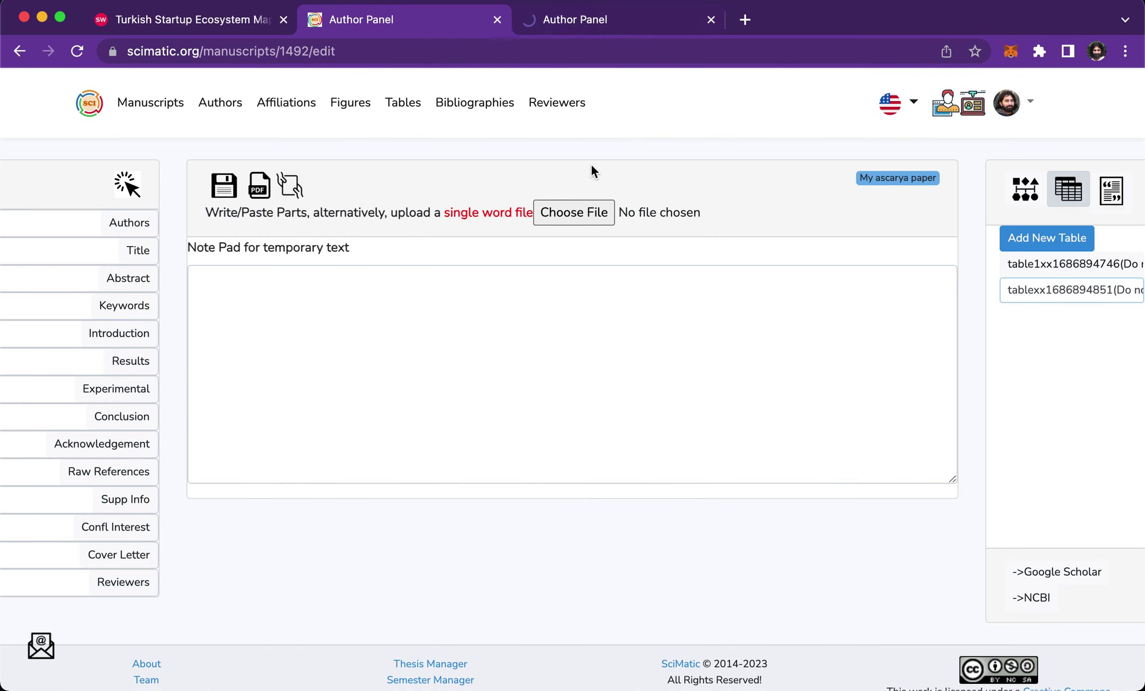
# - Generate a new PDF of the manuscript and open the downloaded document (10).pdf
pyautogui.click(259, 192)
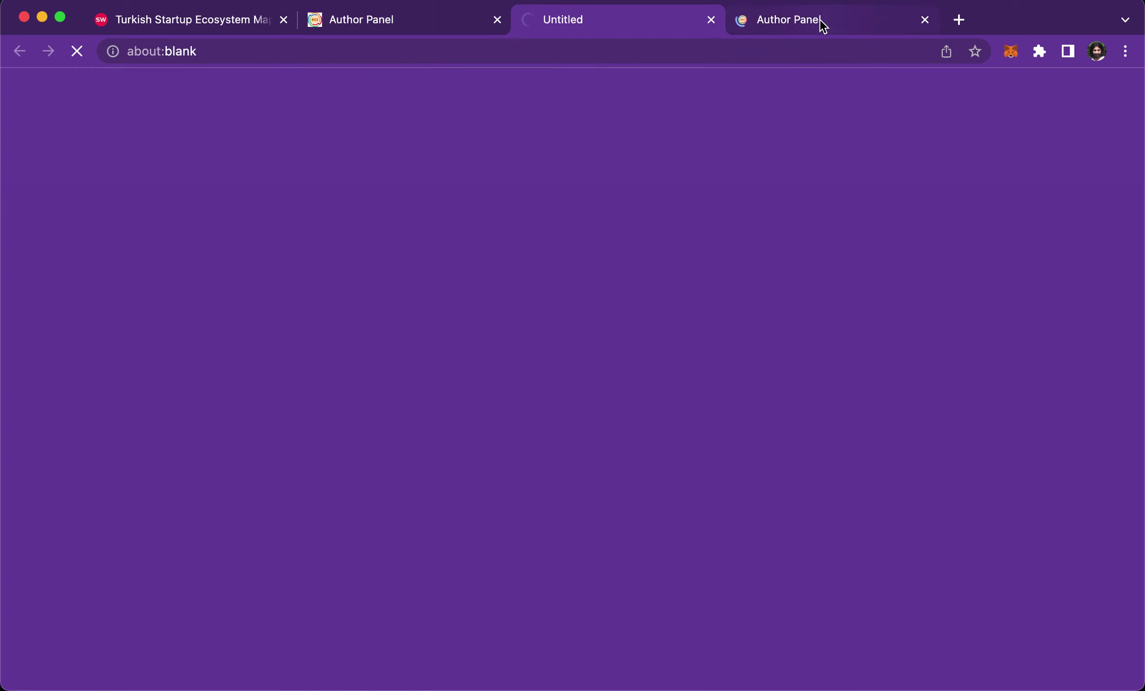
pyautogui.click(820, 19)
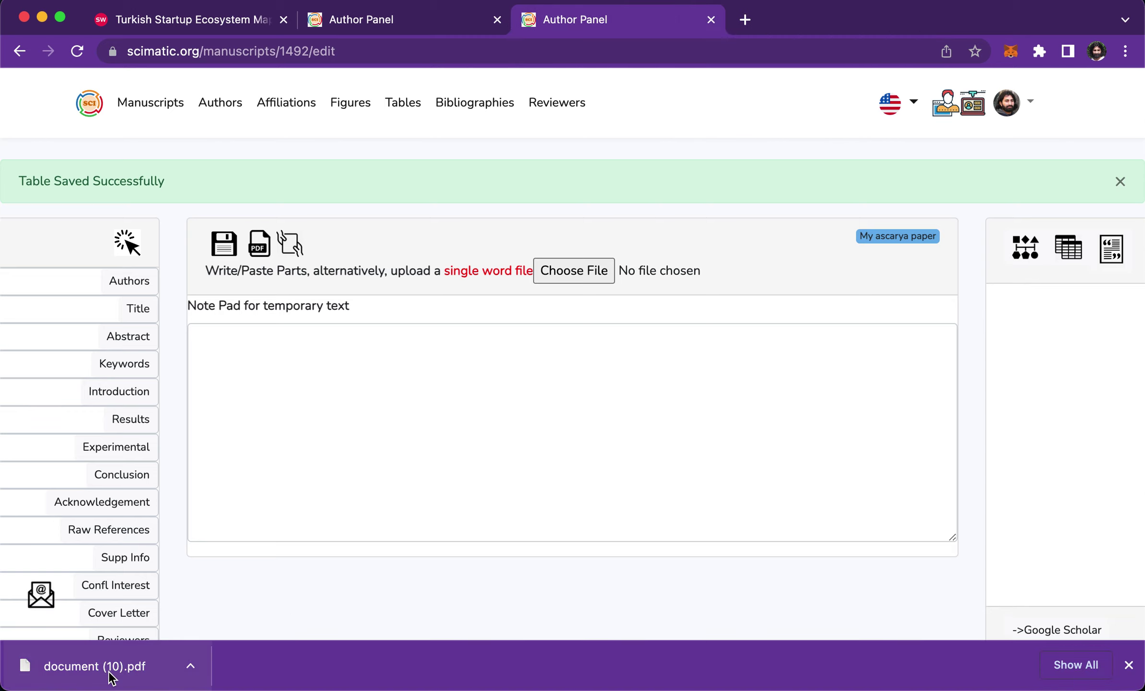
pyautogui.click(96, 666)
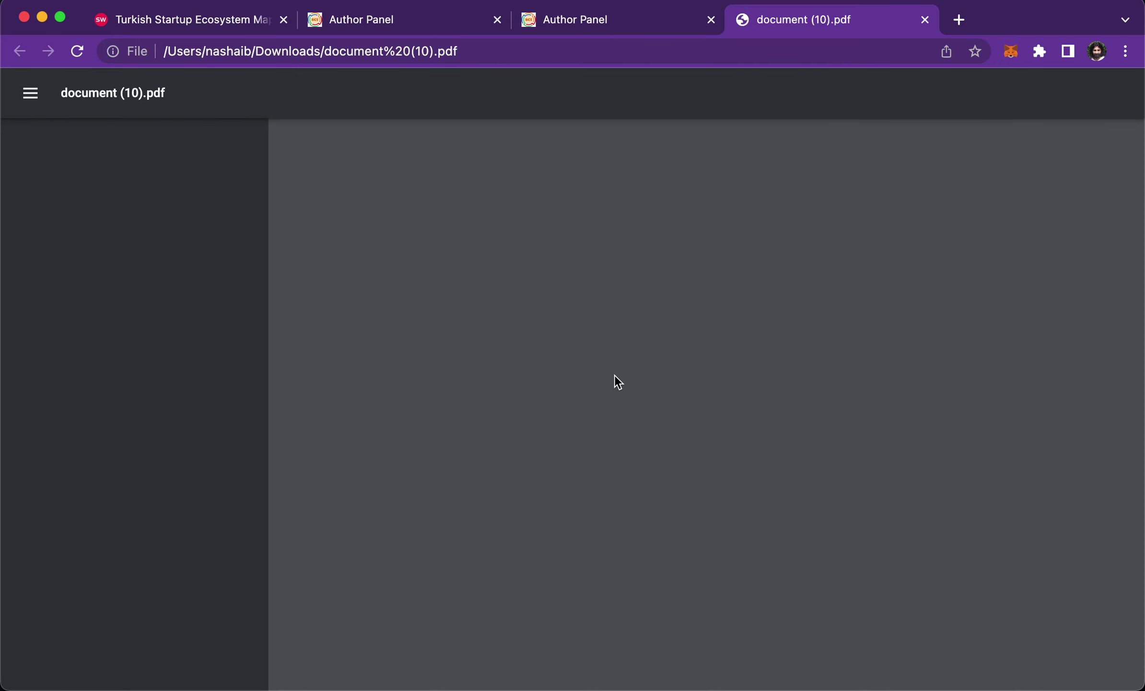
# - Examine the PDF pages, checking the widths of Table 1 and Table 2, and close the PDF and the extra manuscript tab
pyautogui.scroll(-10, 536, 419)
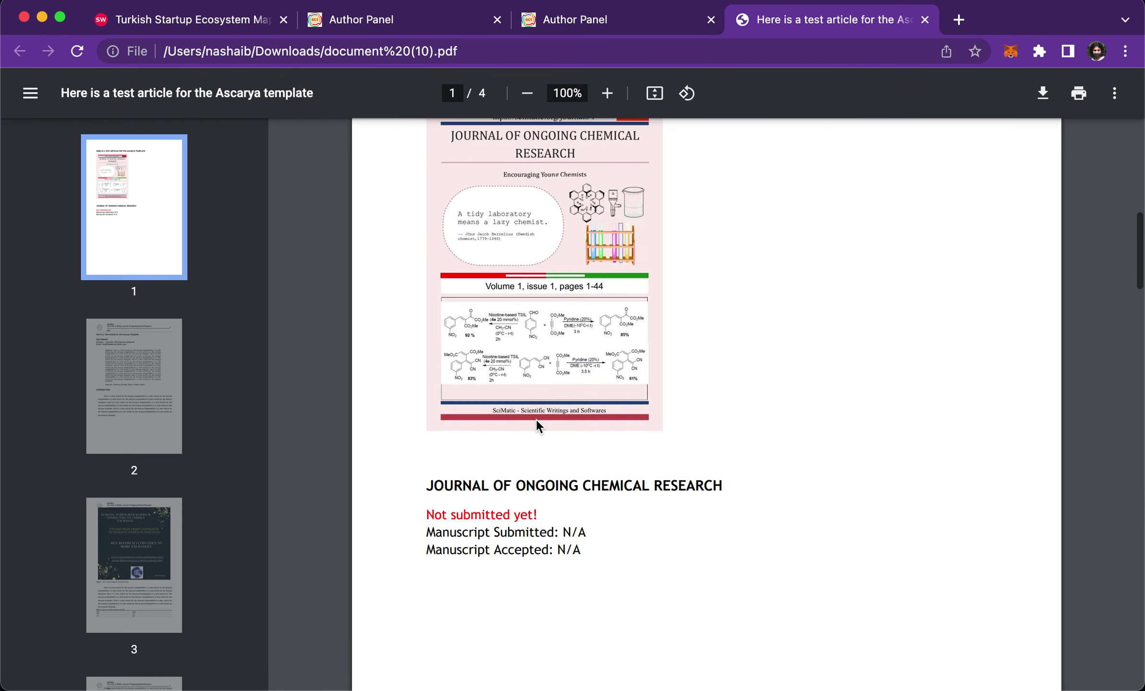
pyautogui.scroll(-15, 537, 421)
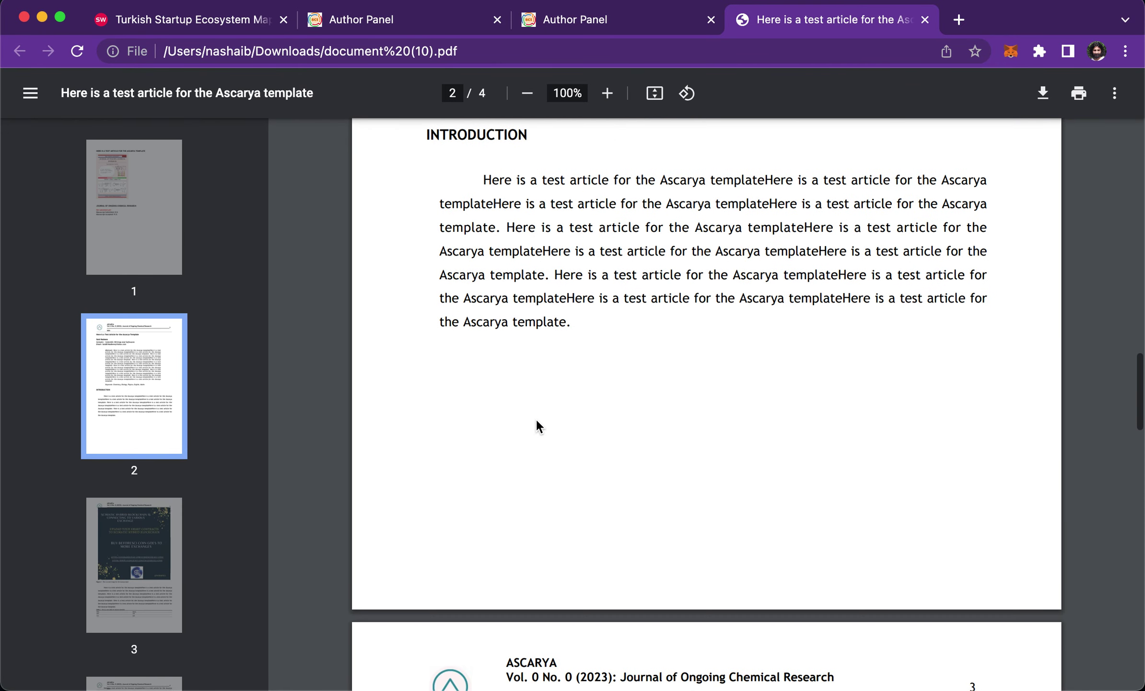
pyautogui.scroll(-15, 537, 421)
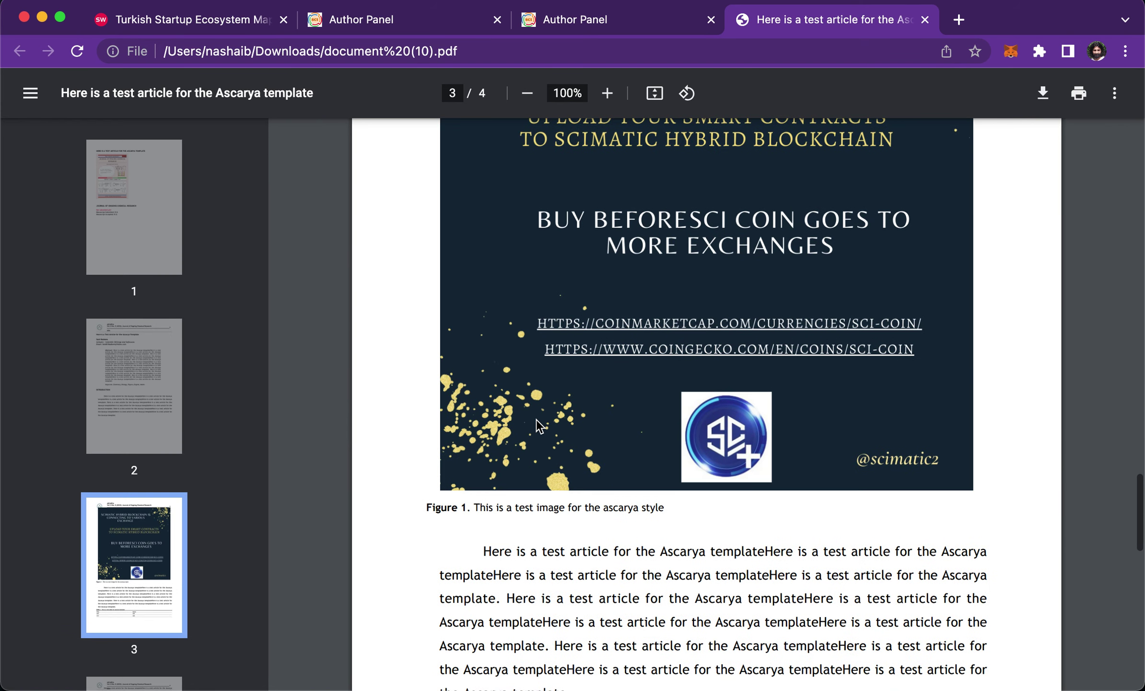
pyautogui.scroll(-5, 537, 425)
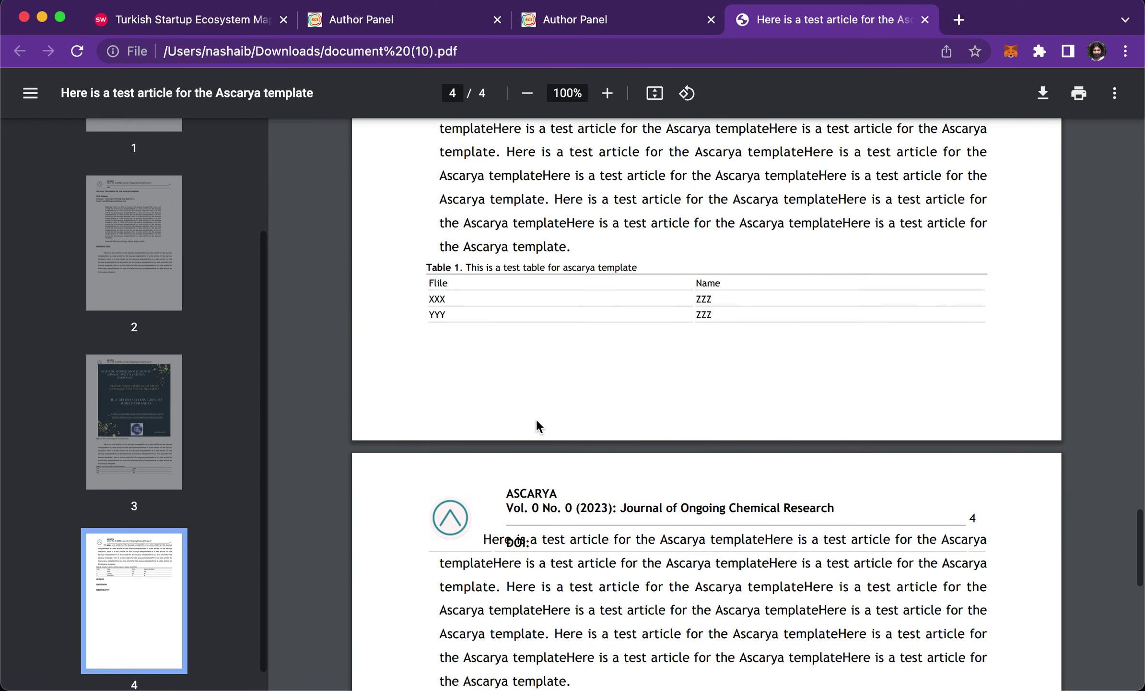
pyautogui.scroll(1, 713, 284)
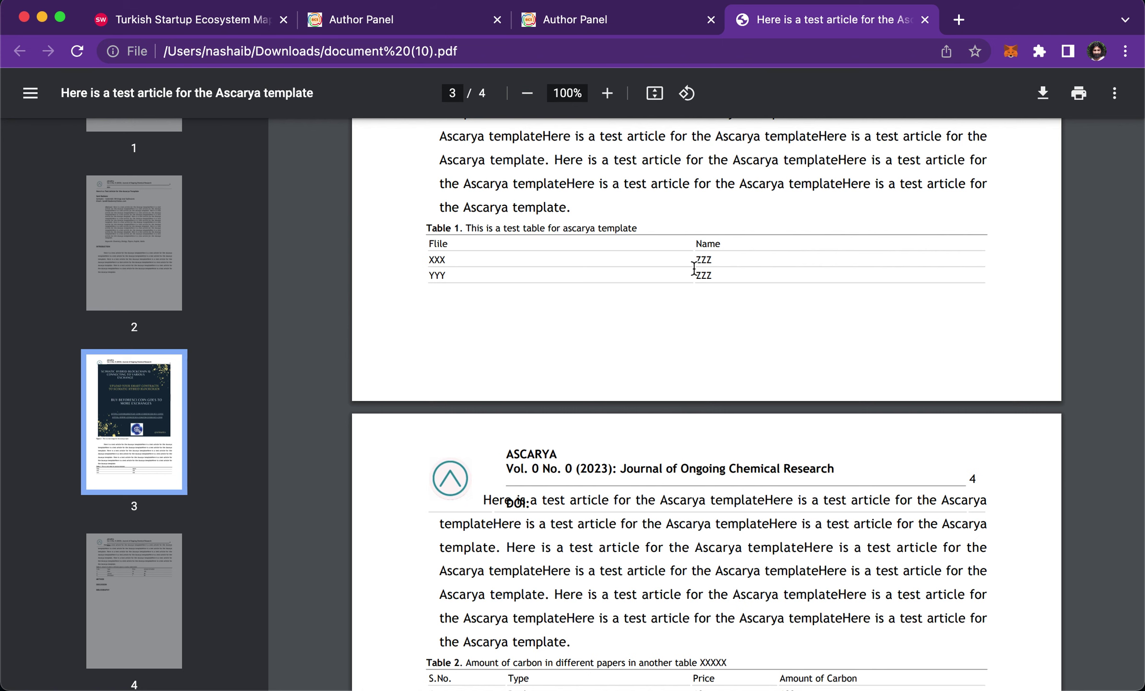
pyautogui.scroll(-10, 694, 268)
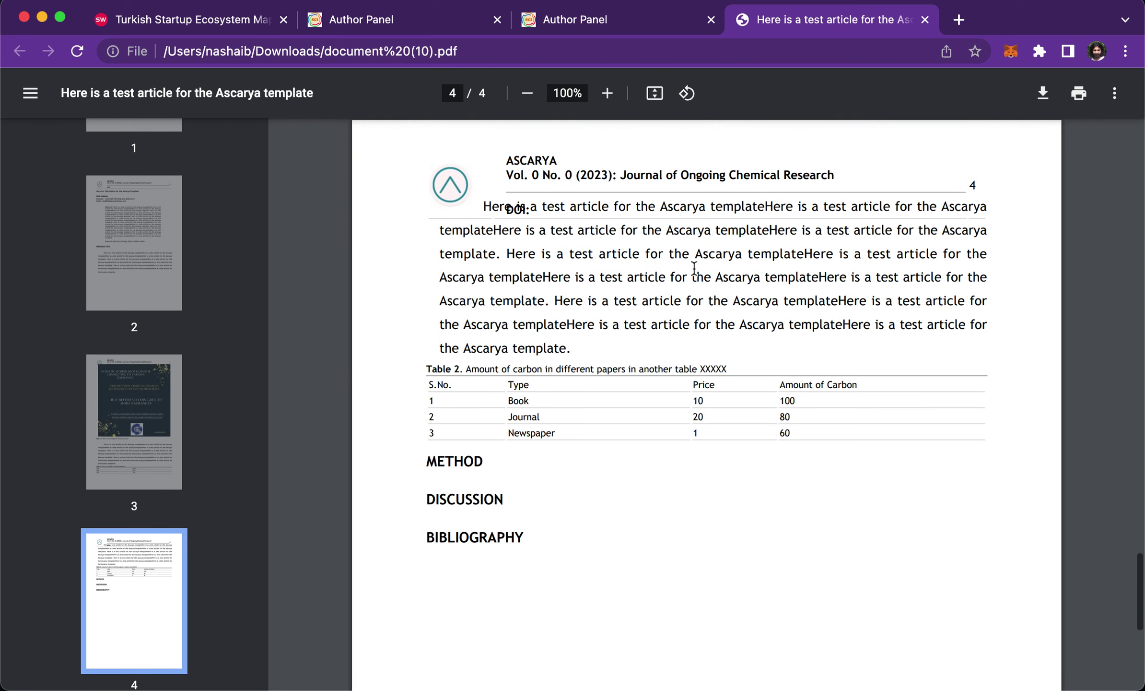
pyautogui.scroll(-4, 694, 269)
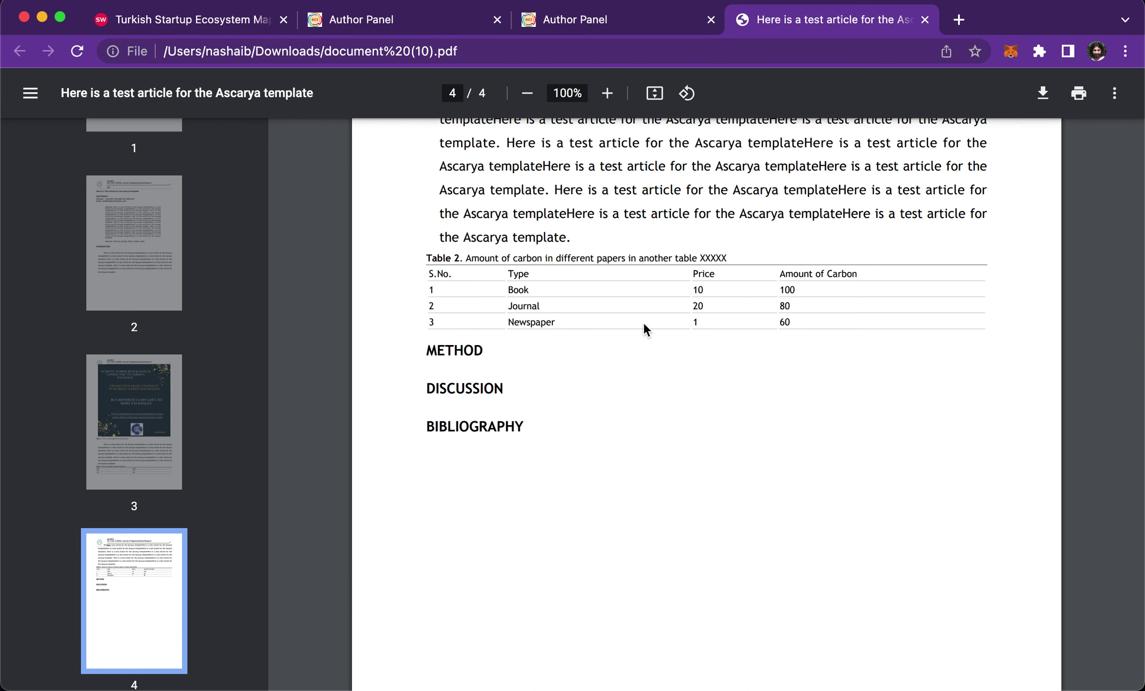
pyautogui.scroll(20, 642, 321)
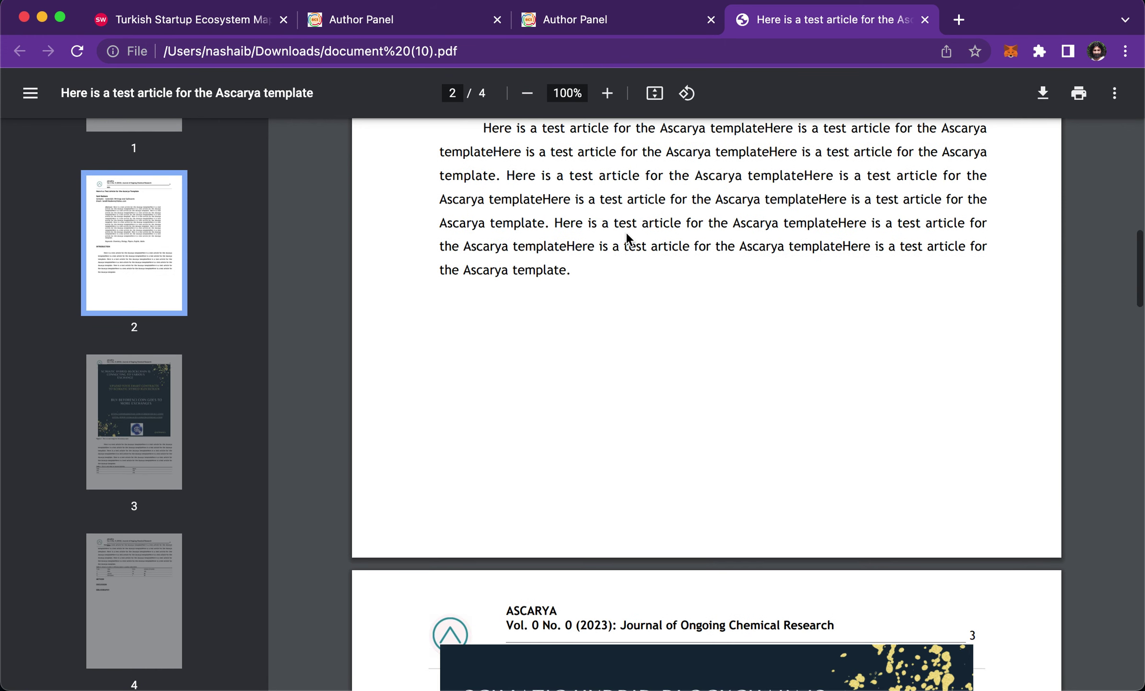
pyautogui.click(925, 19)
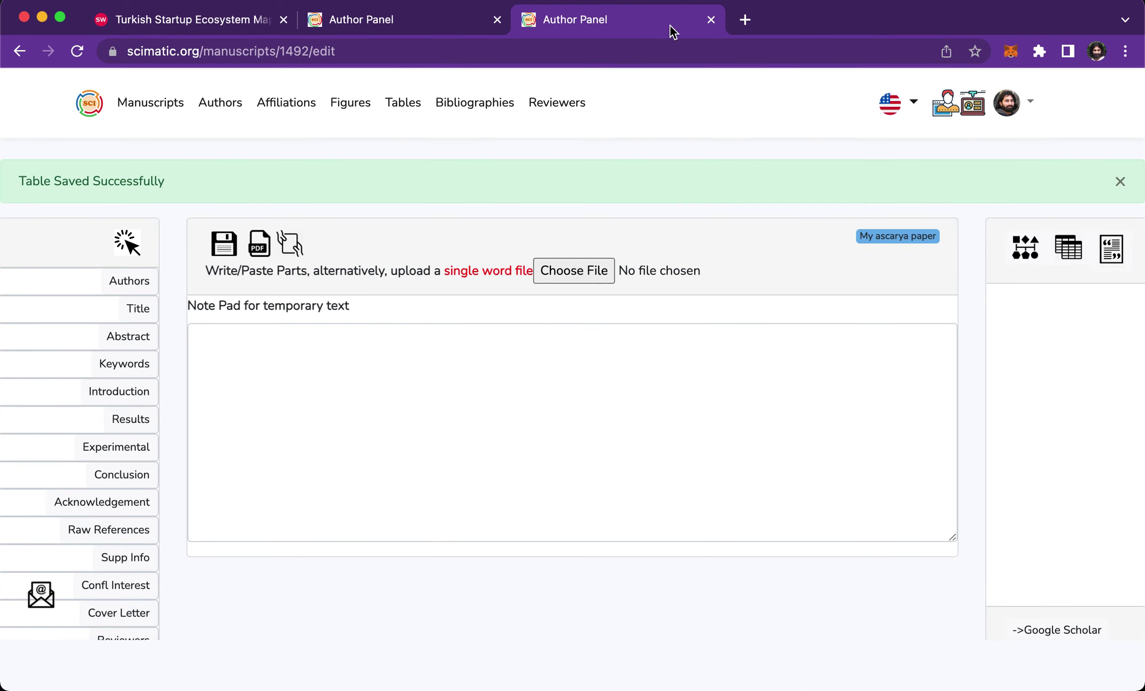
pyautogui.click(711, 19)
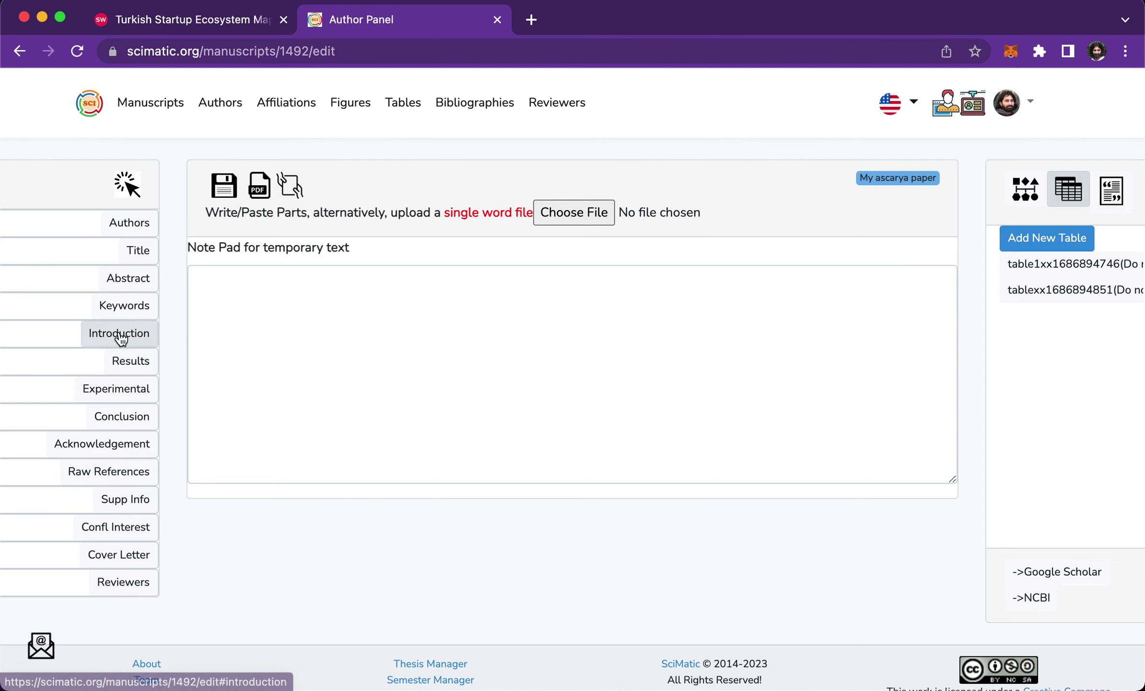
# - Insert the citation [1] before the period ending the first paragraph of the Introduction
pyautogui.click(149, 334)
pyautogui.click(401, 436)
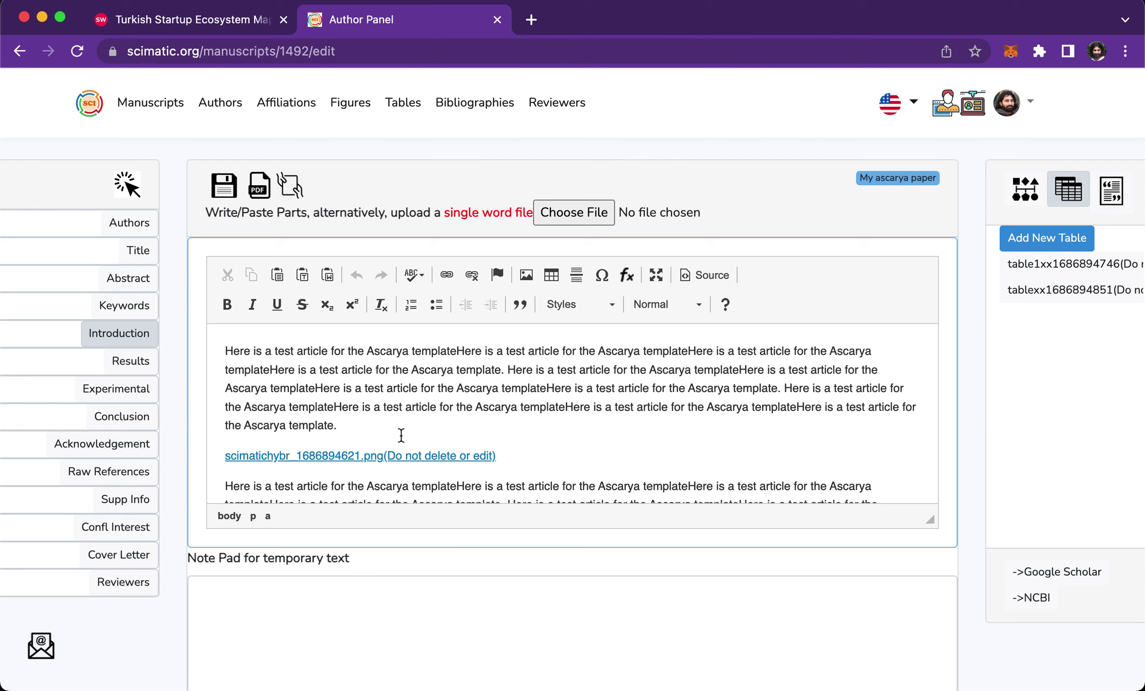
pyautogui.press('Left')
# - Enter "1. this is the article, journal of this and that, 2020" in the Raw References section and save the manuscript
pyautogui.click(126, 473)
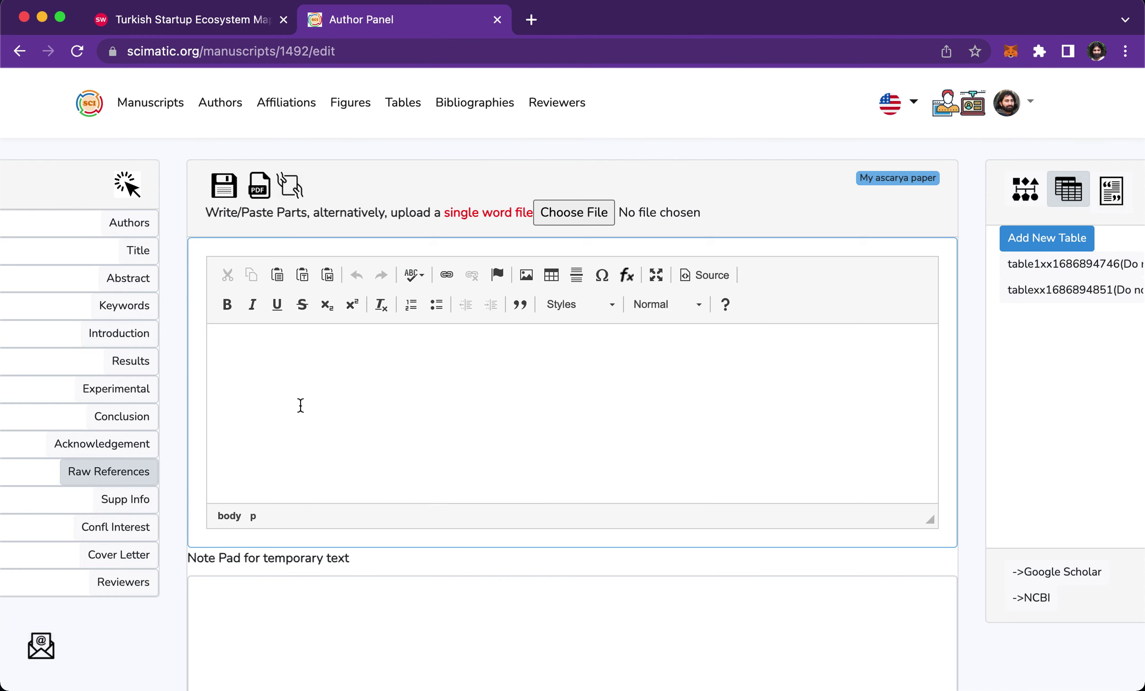
pyautogui.write('1. this is the article, di')
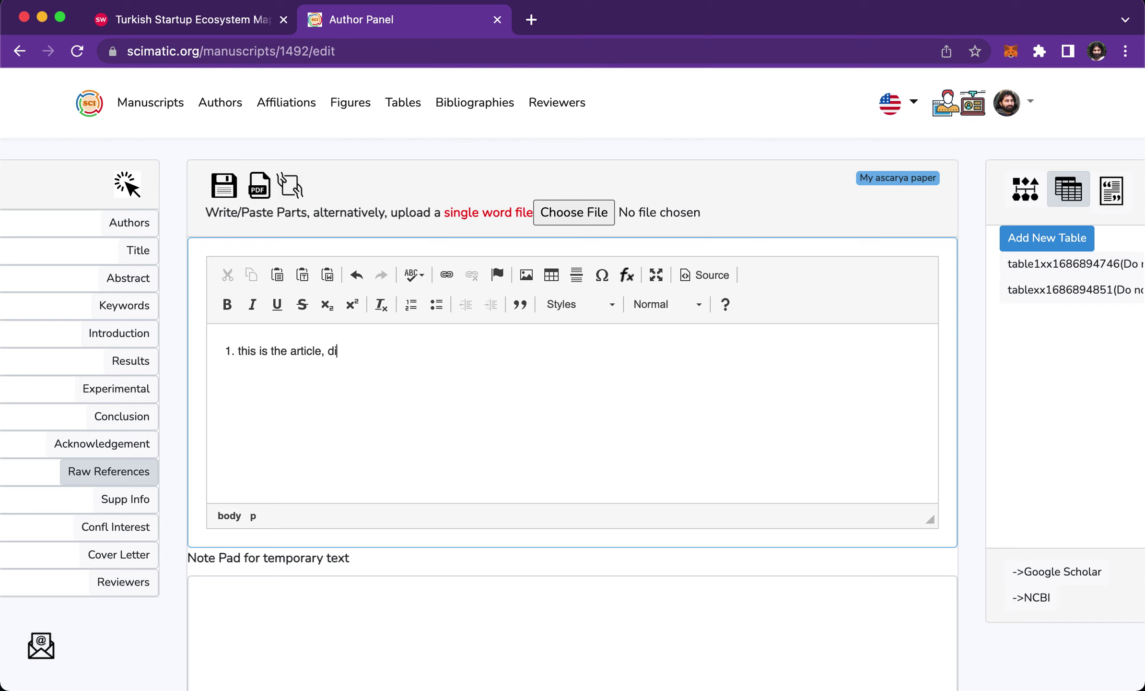
pyautogui.press('BackSpace')
pyautogui.press('BackSpace')
pyautogui.write('journal of this and th')
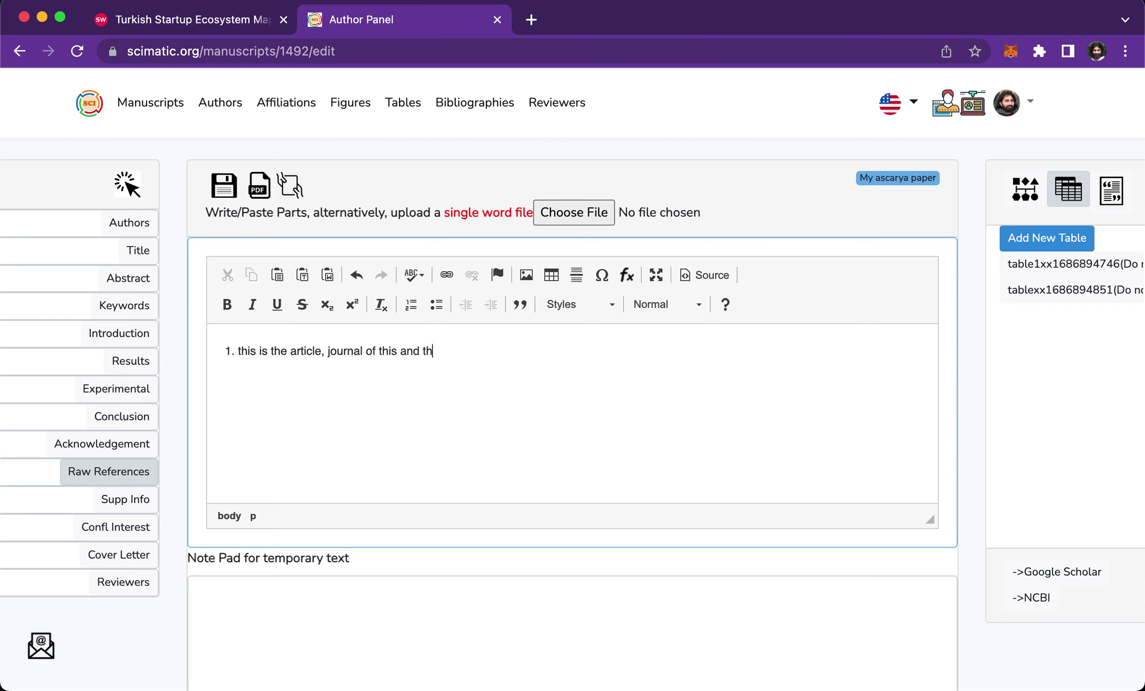
pyautogui.write('at, 2002')
pyautogui.press('BackSpace')
pyautogui.press('BackSpace')
pyautogui.press('BackSpace')
pyautogui.click(224, 186)
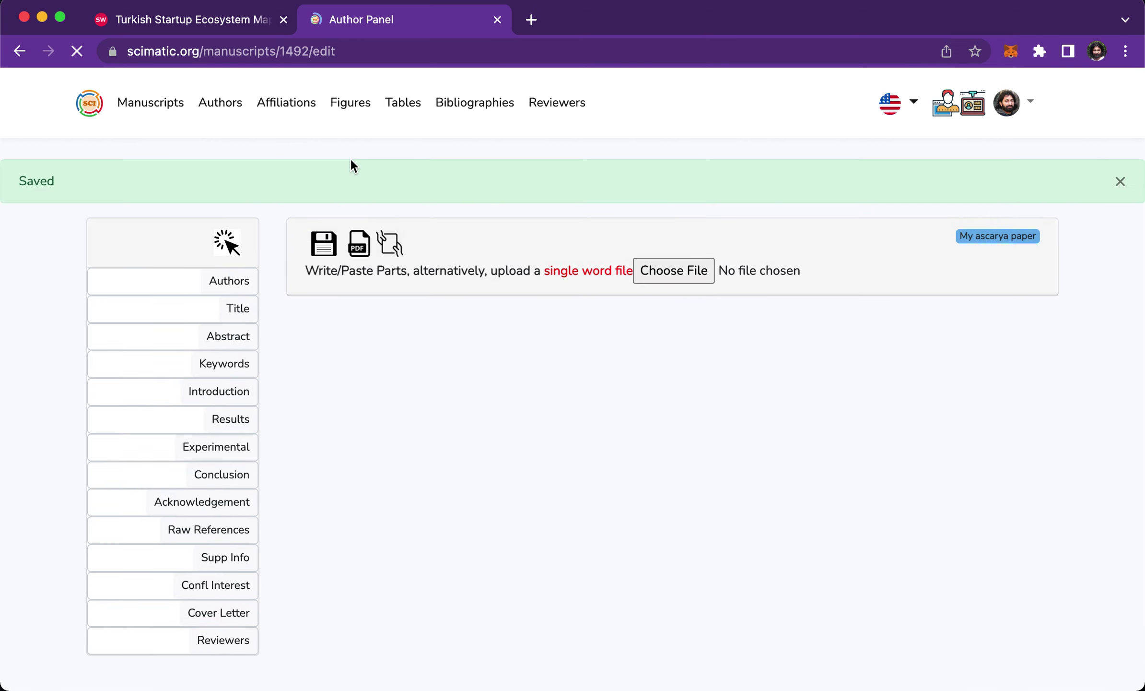
# - Generate and open the updated manuscript PDF, check the Introduction's citation and the bibliography entry, and close it
pyautogui.click(259, 244)
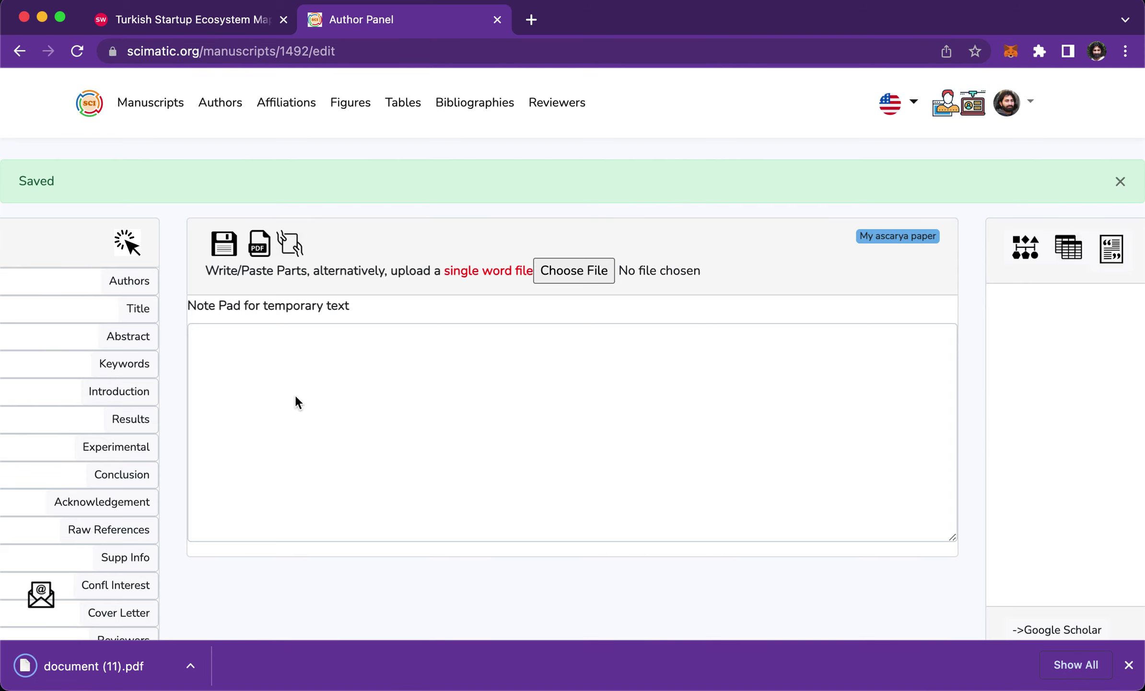
pyautogui.click(93, 667)
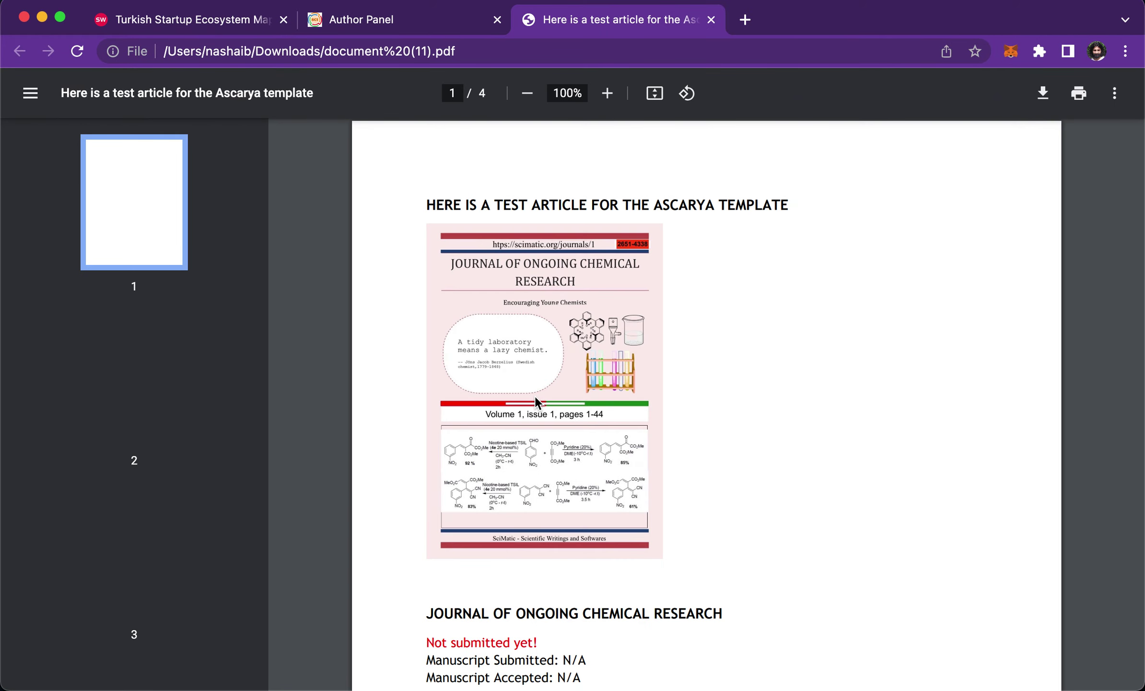
pyautogui.scroll(-20, 535, 396)
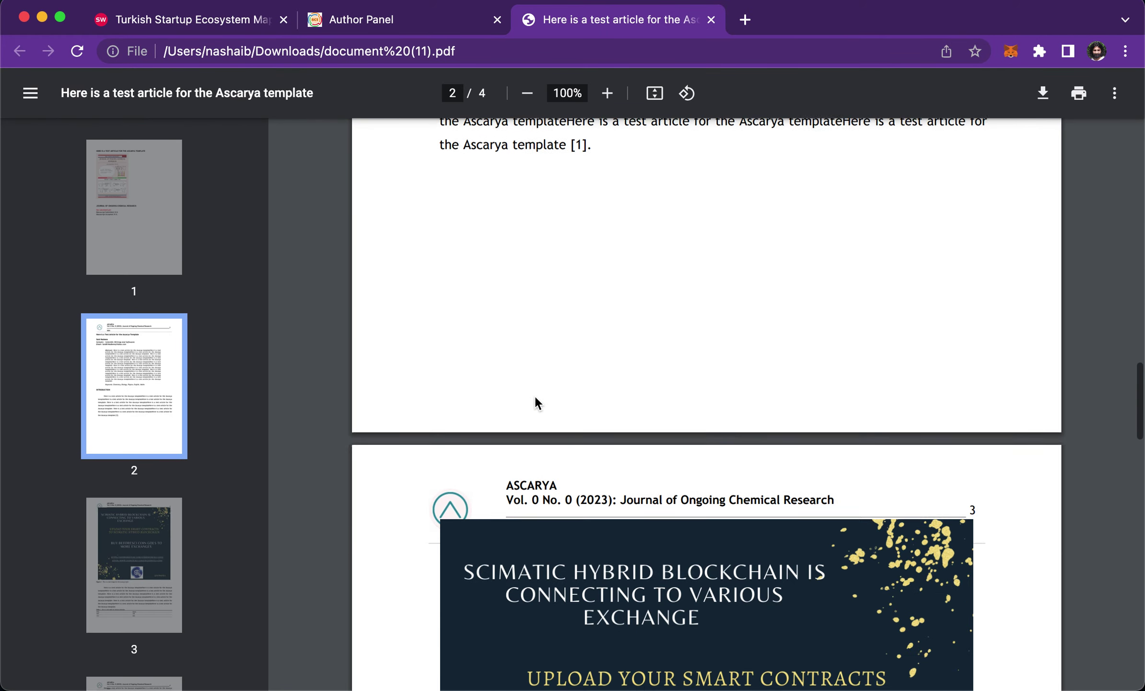
pyautogui.scroll(-20, 537, 402)
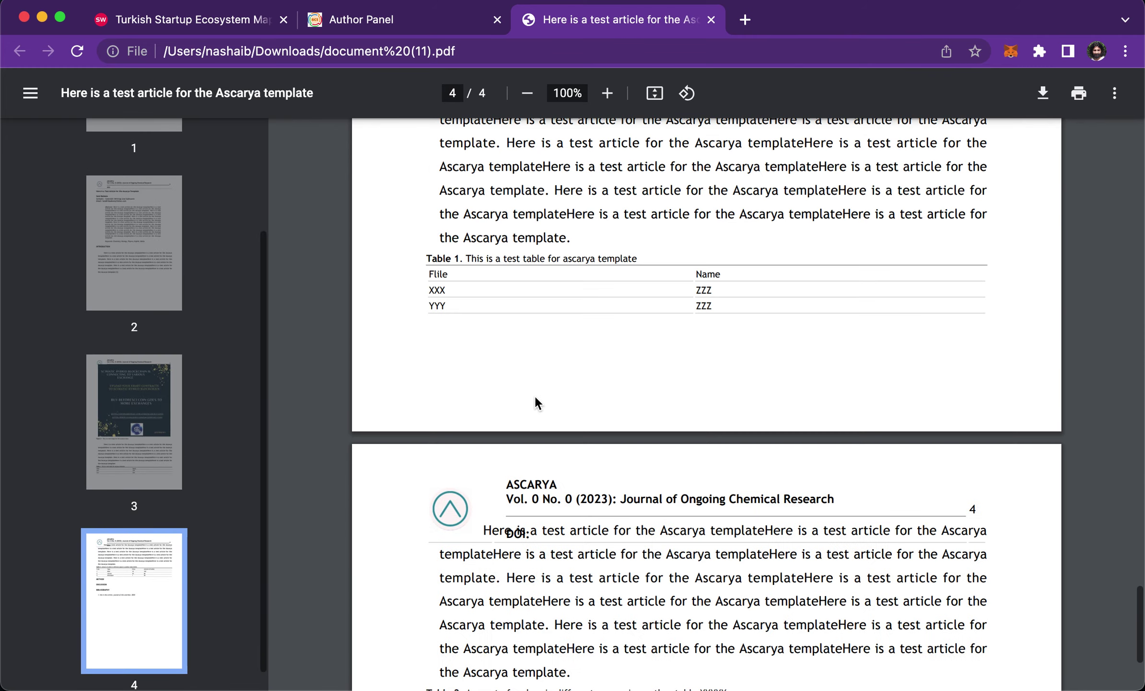
pyautogui.scroll(-4, 534, 393)
pyautogui.scroll(2, 534, 401)
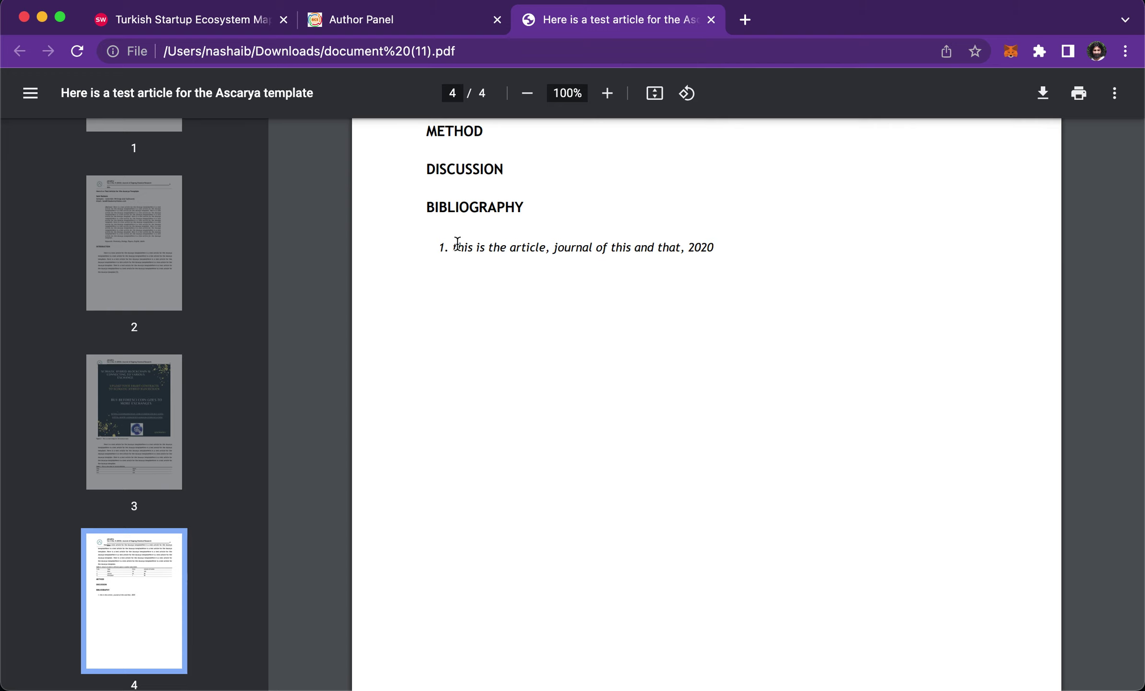
pyautogui.click(711, 19)
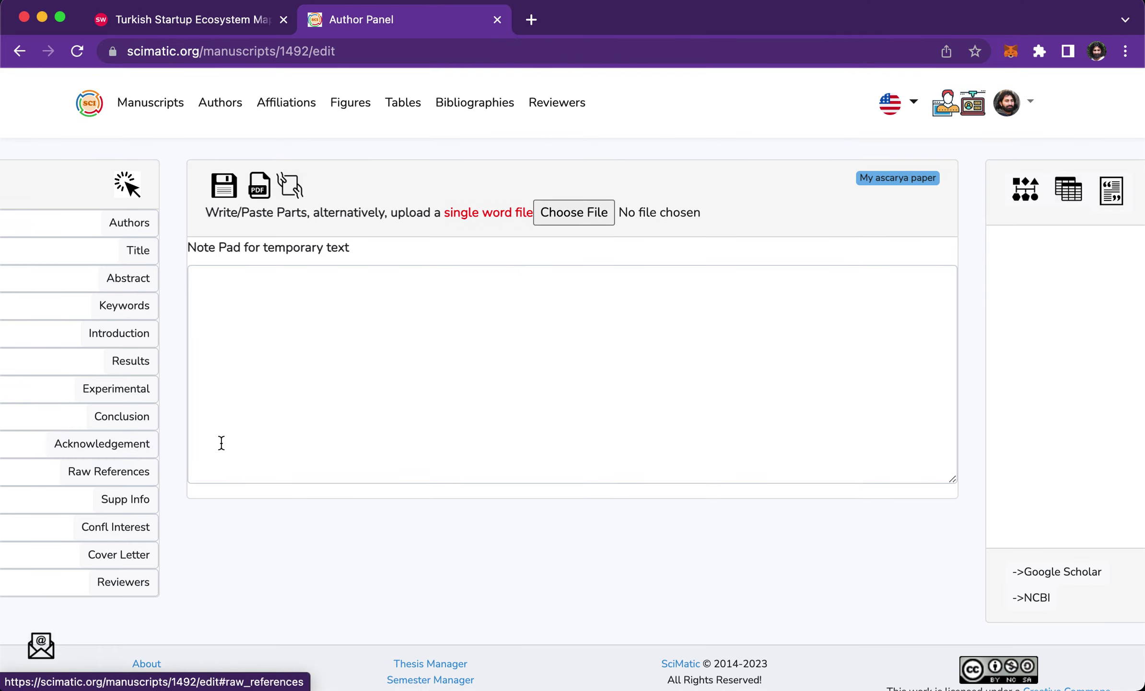
# - Search for a bibliography reference by the title "blockchain technology and the future"
pyautogui.click(1118, 196)
pyautogui.click(1032, 242)
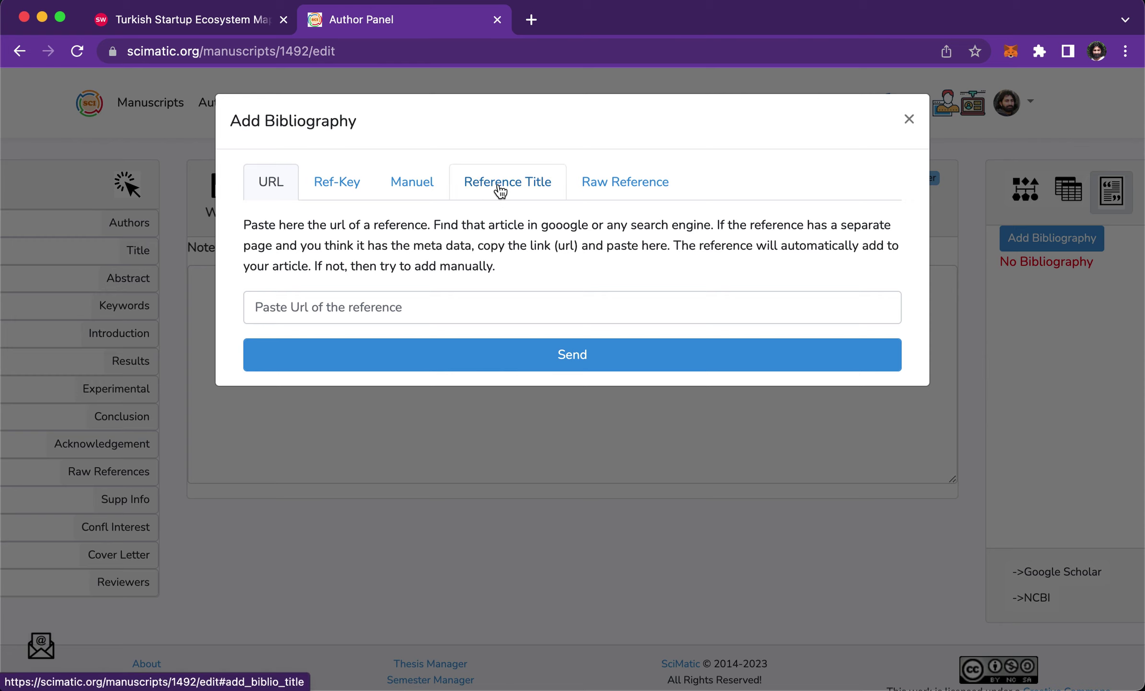
pyautogui.click(432, 191)
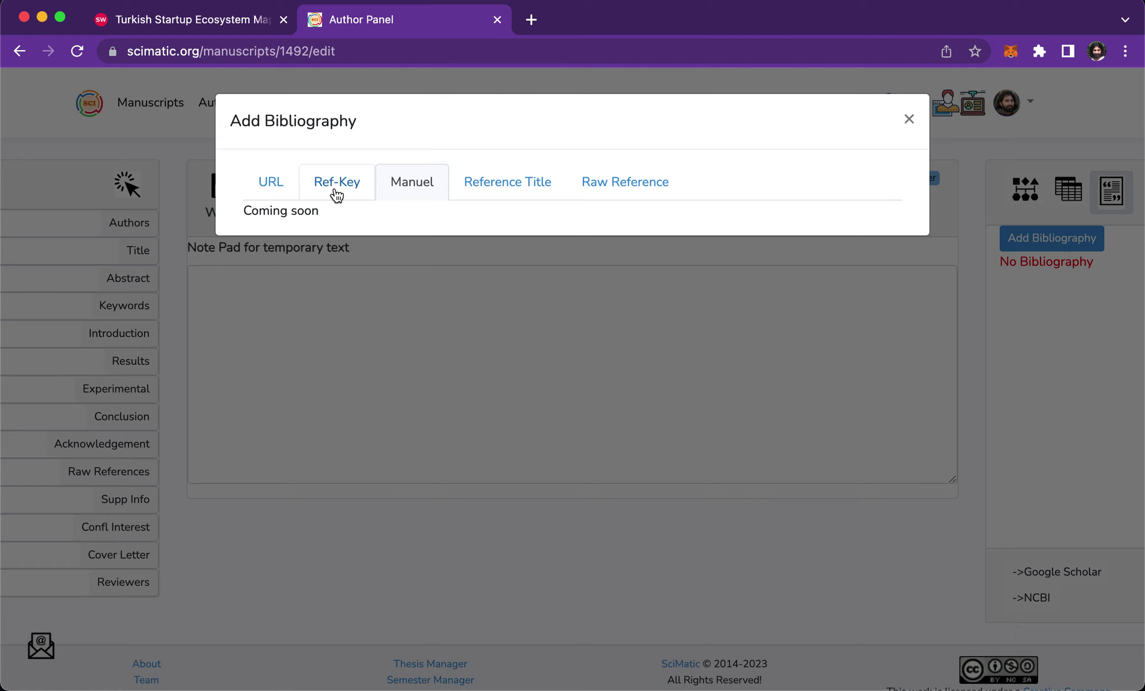
pyautogui.click(507, 187)
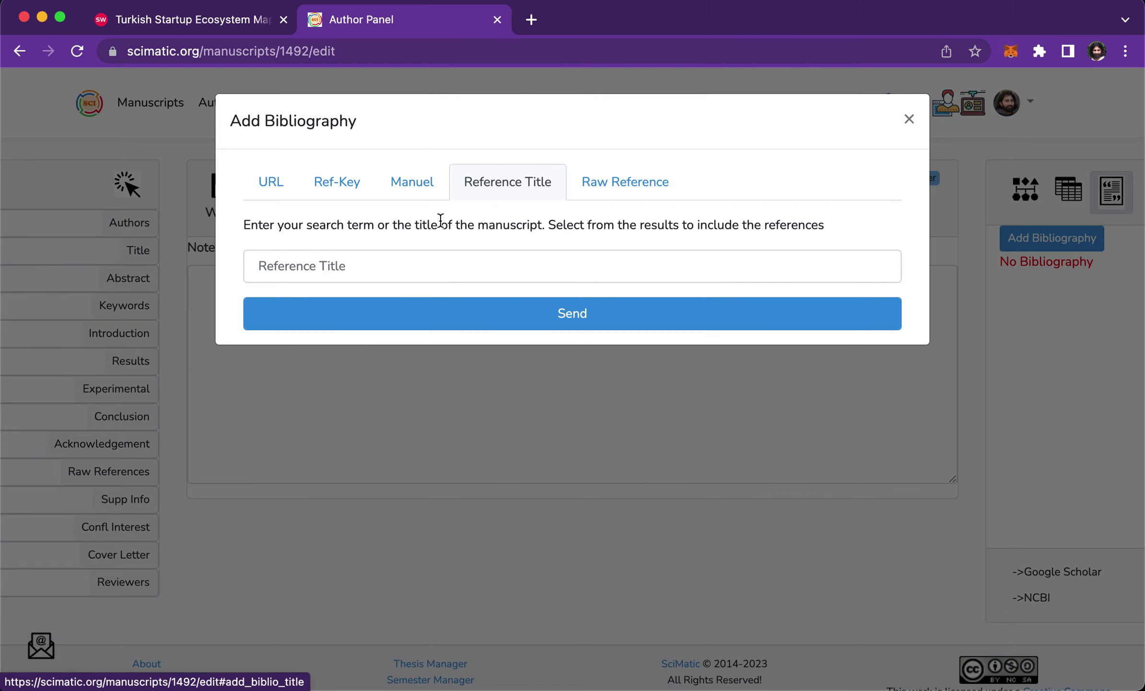
pyautogui.click(438, 267)
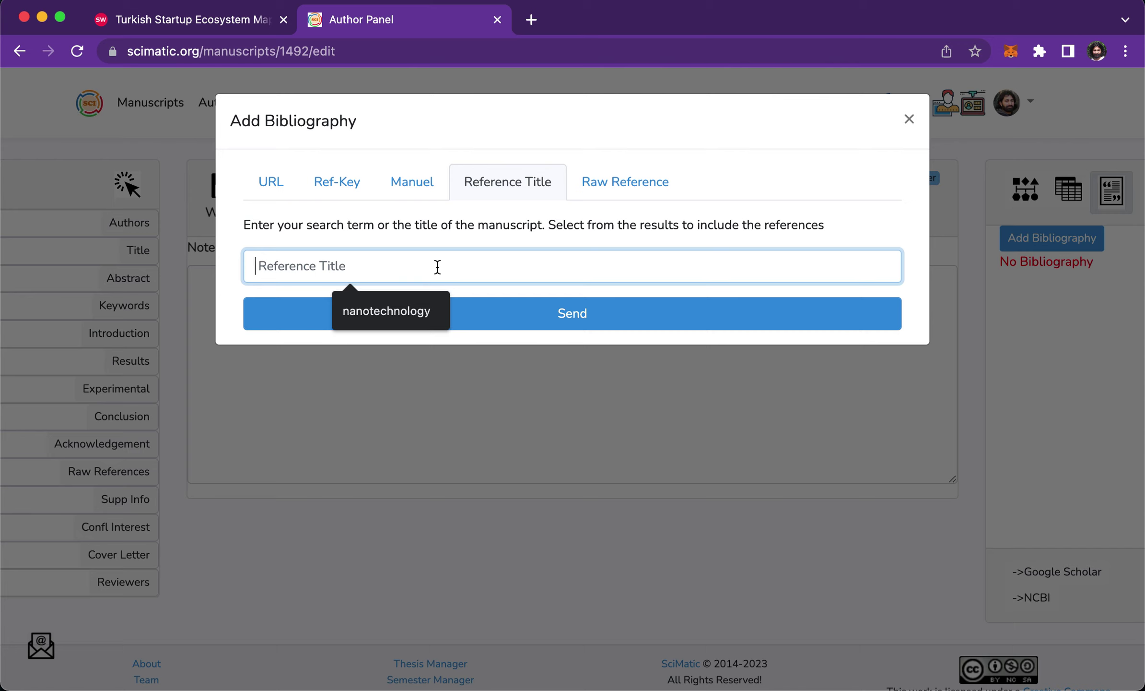
pyautogui.write('blockchain ')
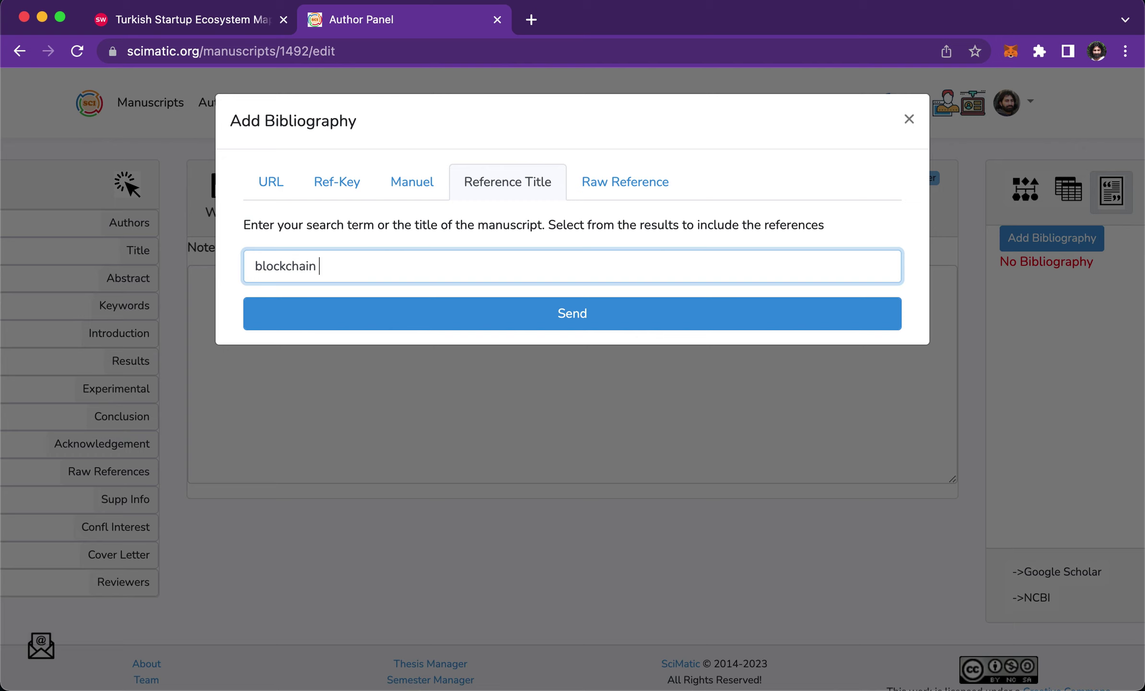
pyautogui.write('technology and the future')
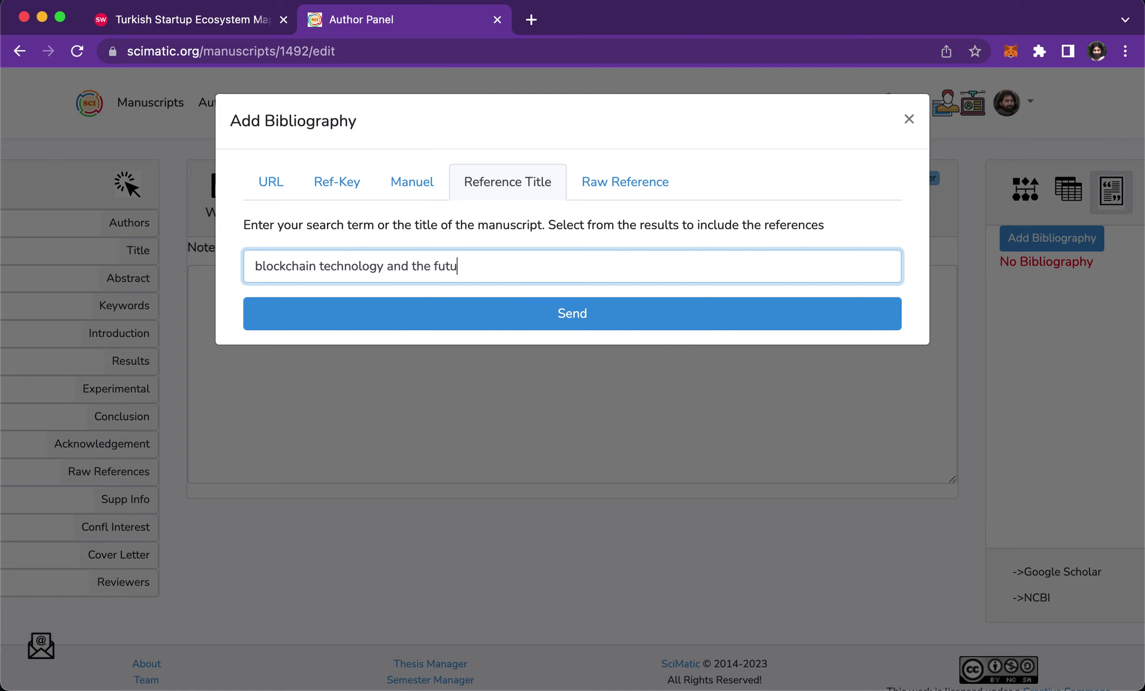
pyautogui.click(579, 317)
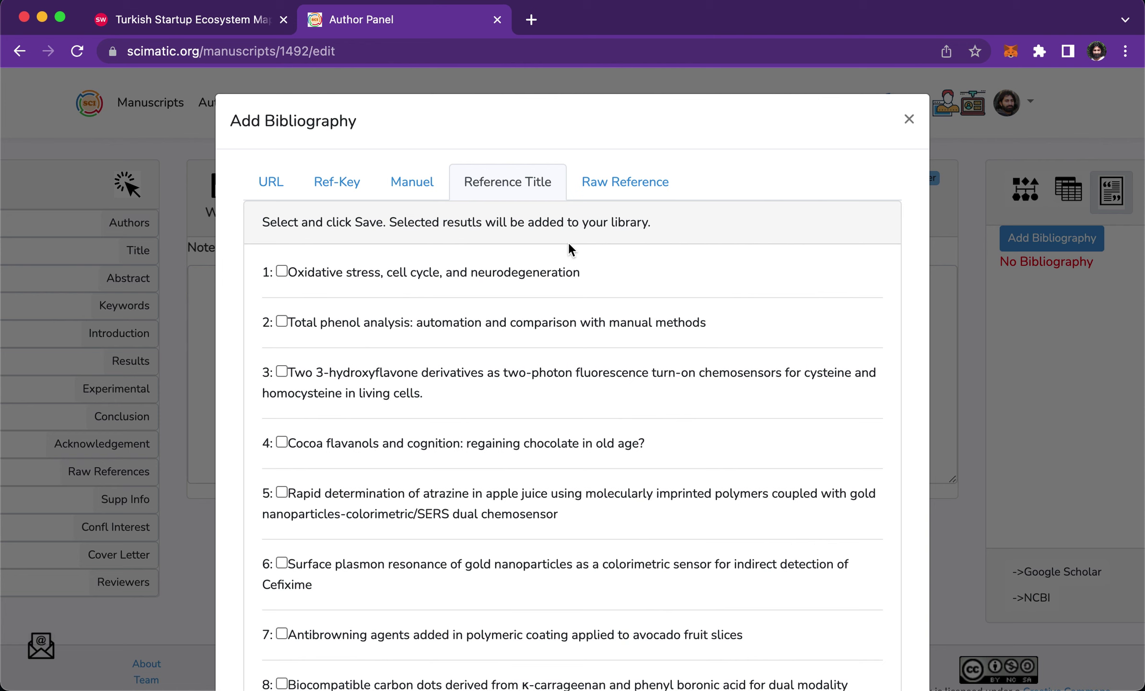
# - Select "A Systematic Review for Enabling of Develop a Blockchain Technology in Healthcare Application" from the results and save it to the bibliography
pyautogui.scroll(-8, 521, 396)
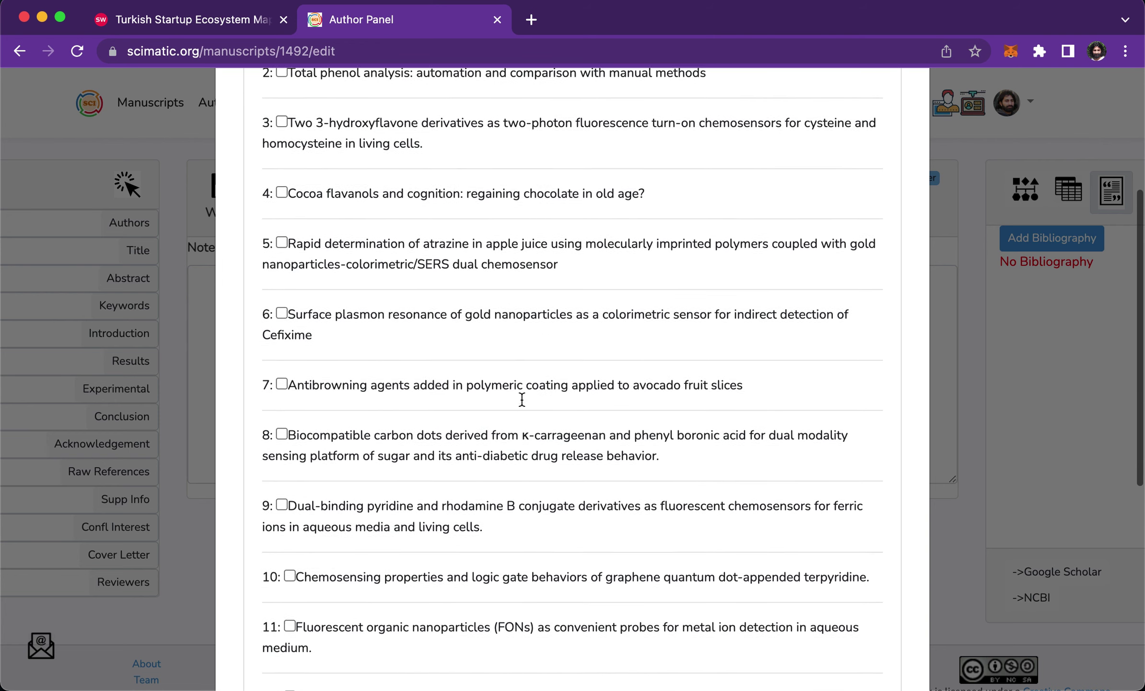
pyautogui.scroll(-4, 522, 400)
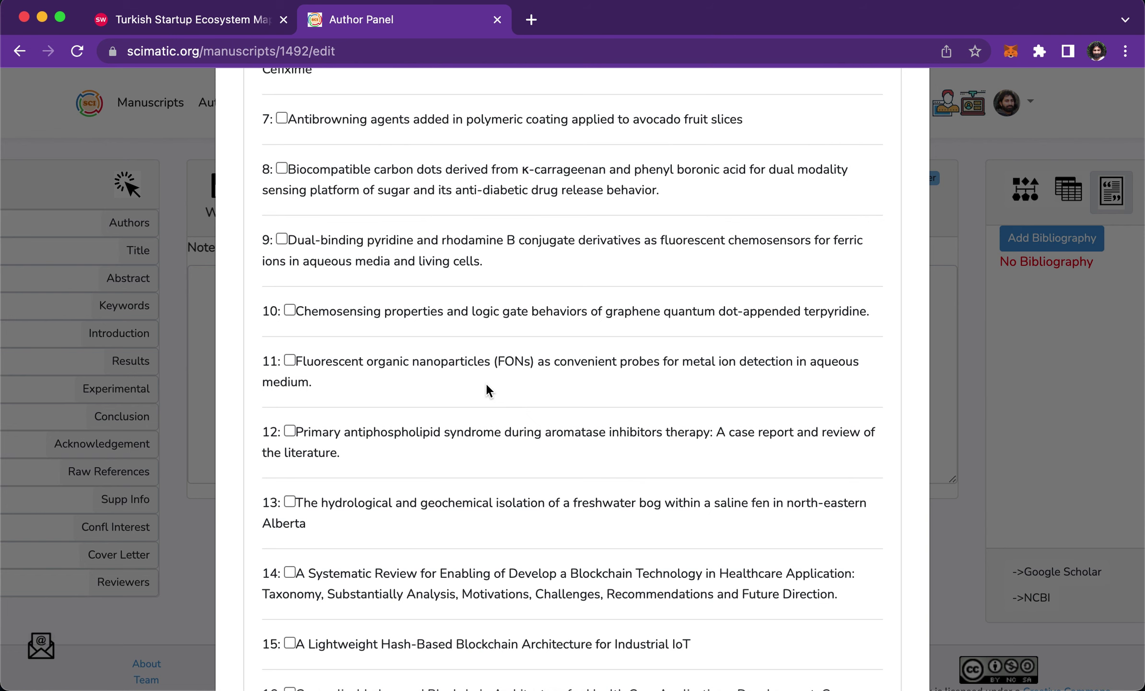
pyautogui.scroll(-3, 449, 393)
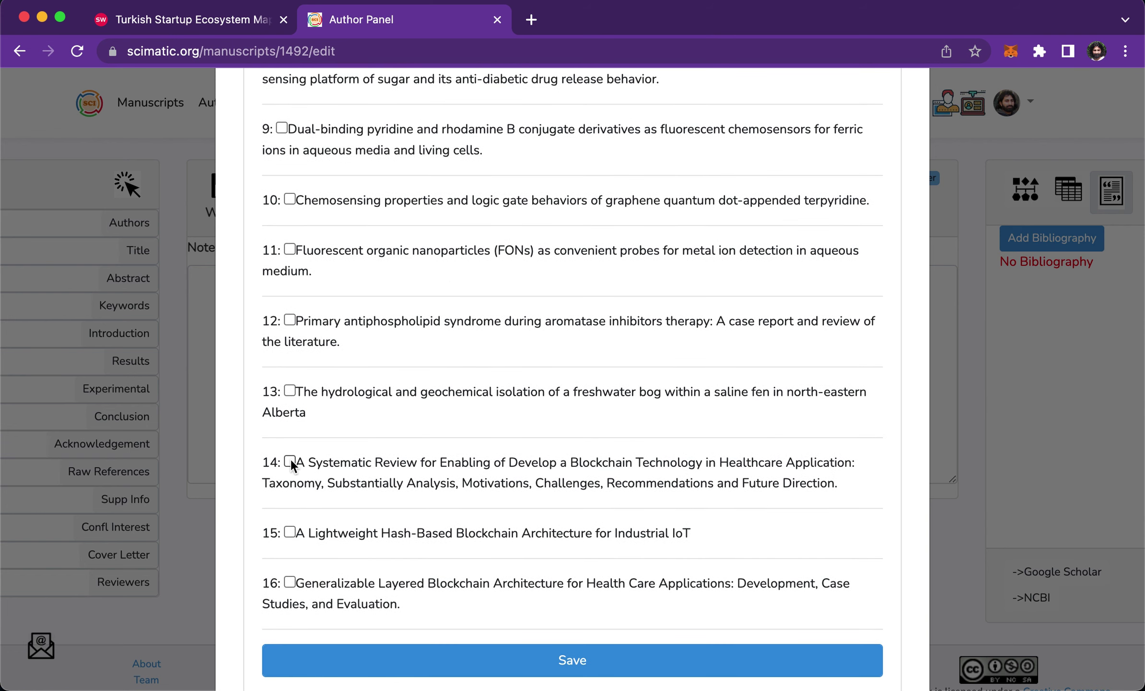
pyautogui.click(290, 461)
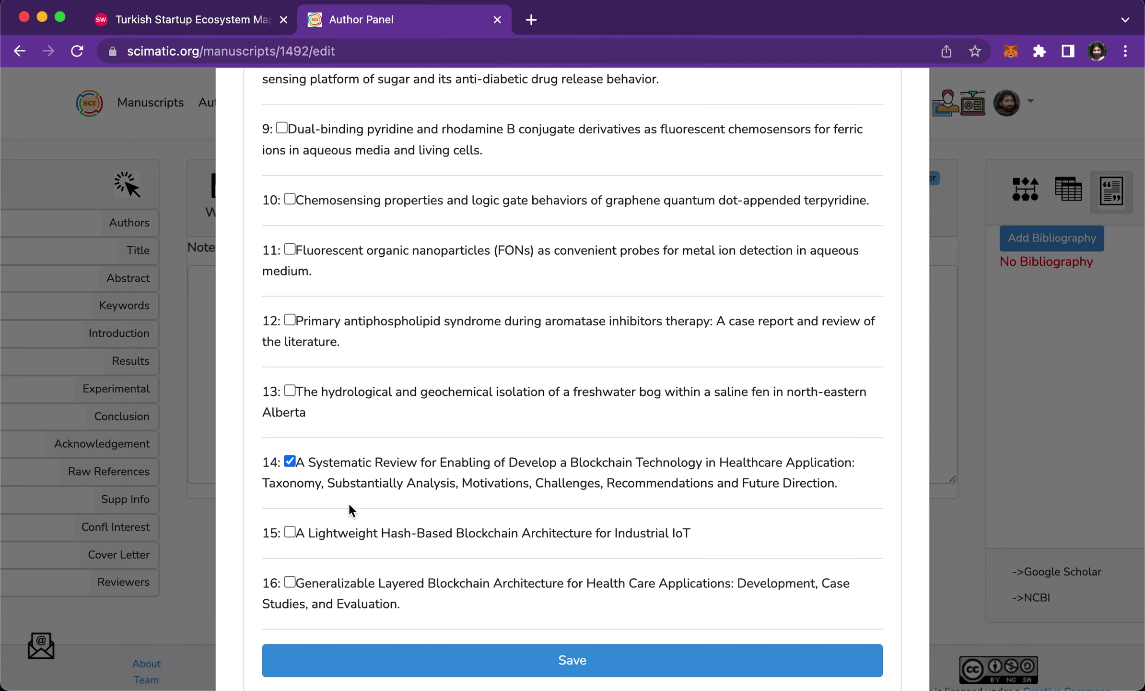
pyautogui.click(578, 661)
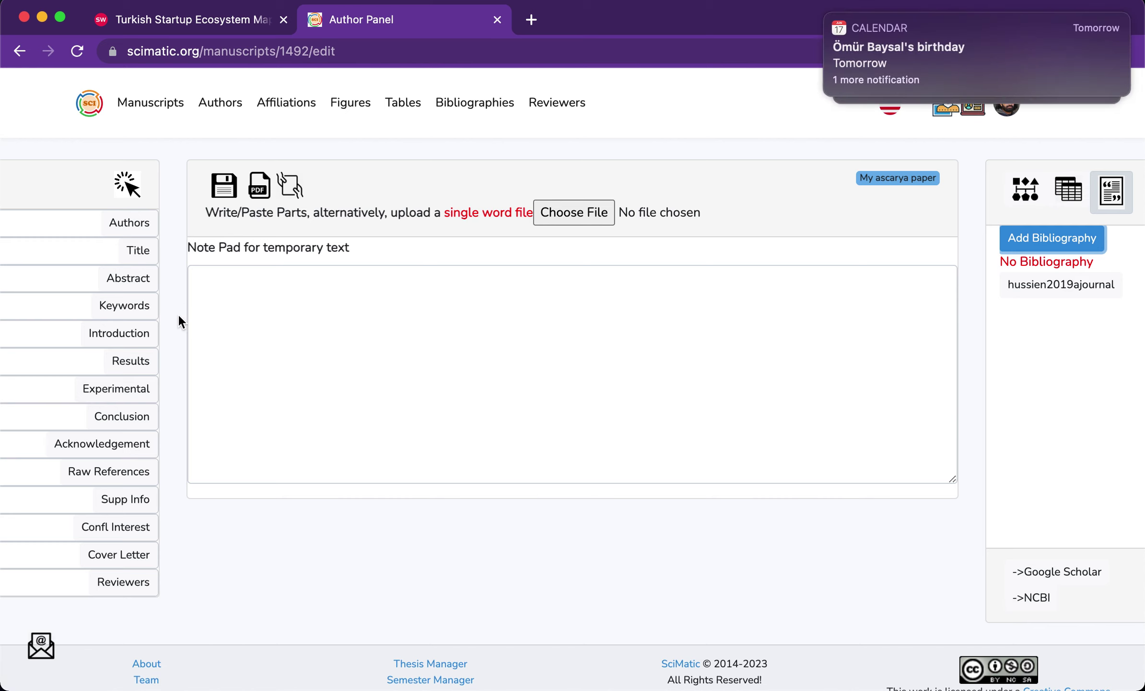
# - Replace the [1] citation ending the Introduction's first paragraph with the linked blockchain reference from the manuscript's bibliography
pyautogui.click(127, 341)
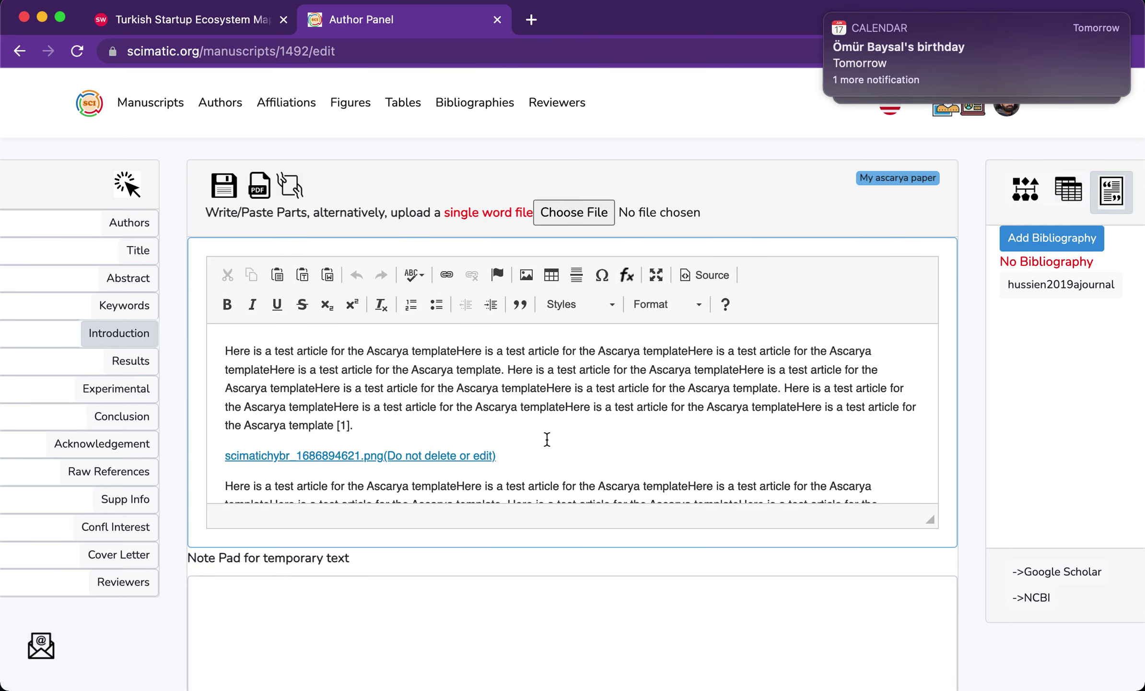
pyautogui.click(399, 423)
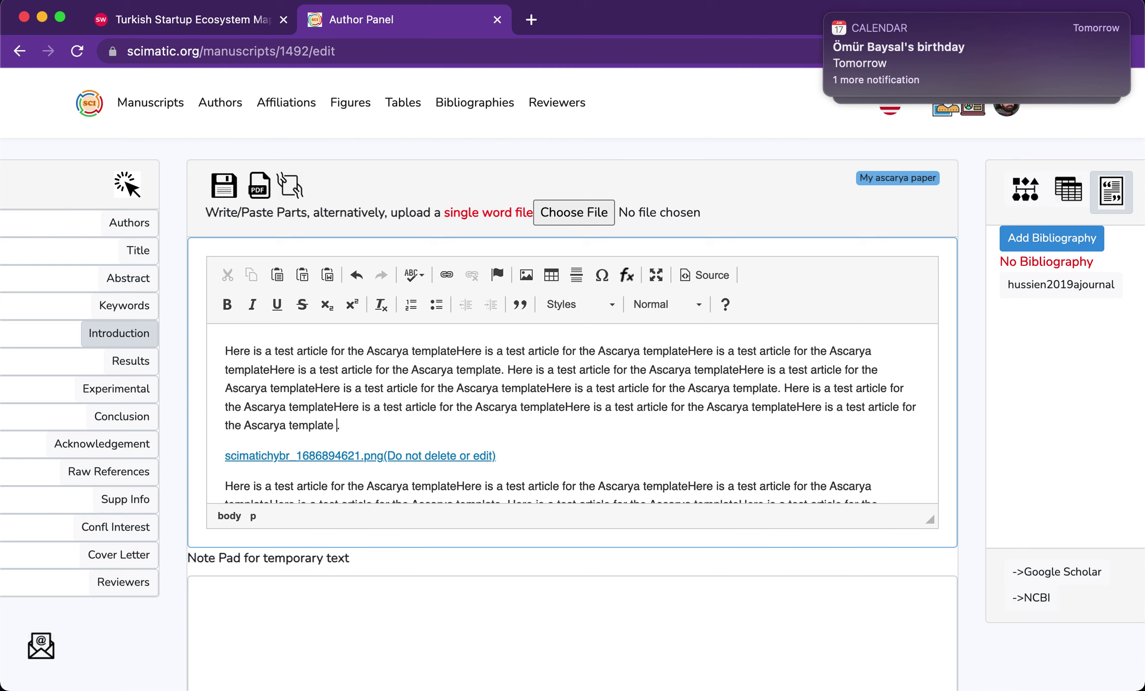
pyautogui.moveTo(1037, 286); pyautogui.dragTo(334, 432)
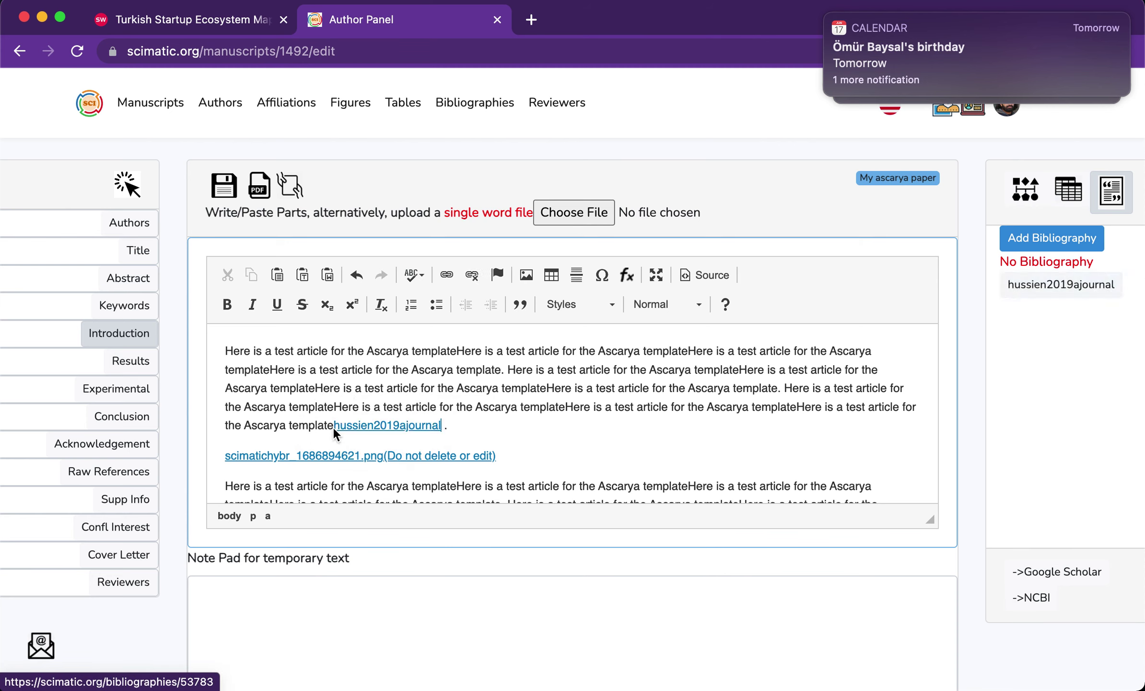
# - Enclose the linked citation in square brackets directly before the period, save the manuscript and dismiss the calendar notification
pyautogui.click(334, 429)
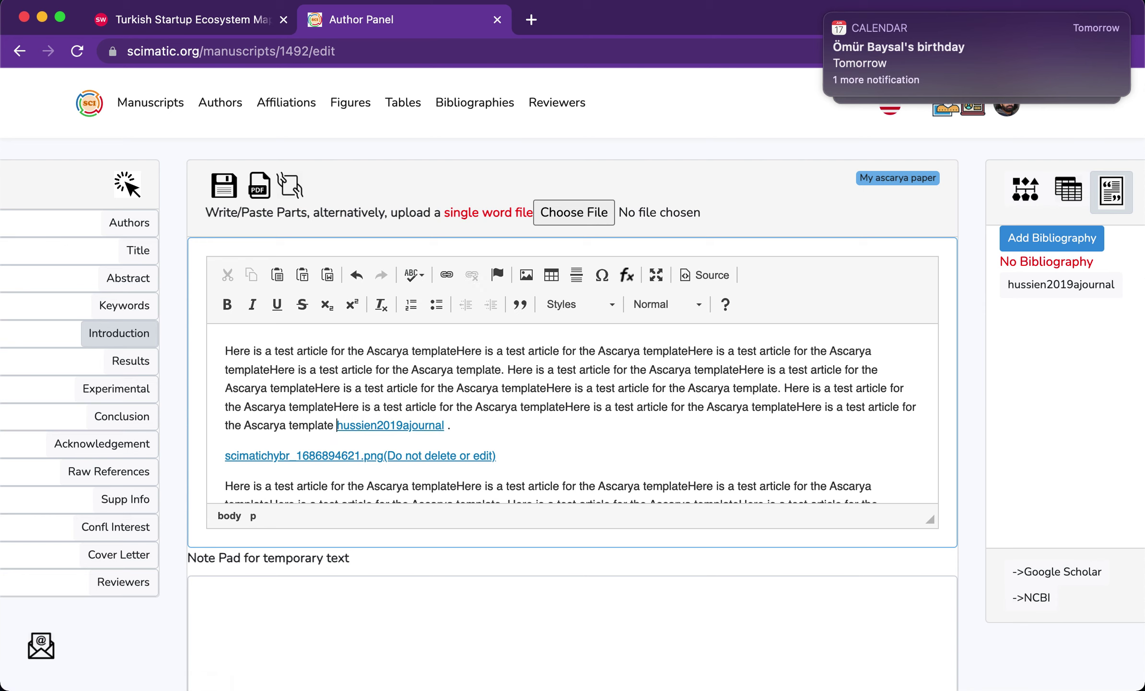
pyautogui.write('7')
pyautogui.press('BackSpace')
pyautogui.write('[')
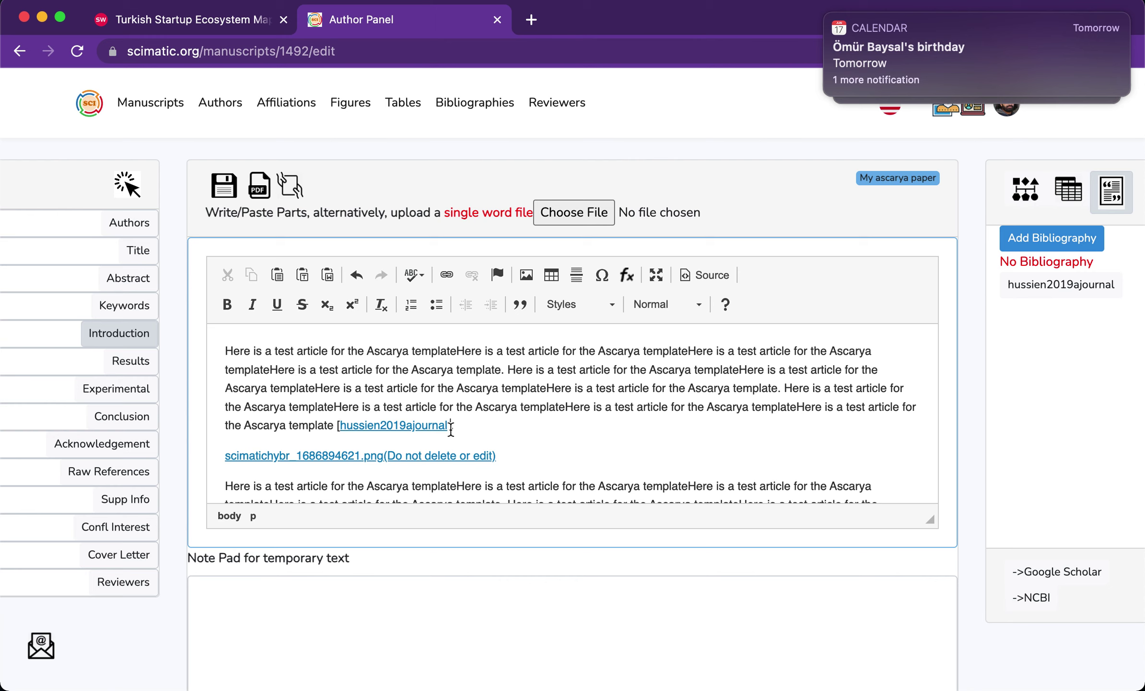
pyautogui.press('BackSpace')
pyautogui.click(232, 190)
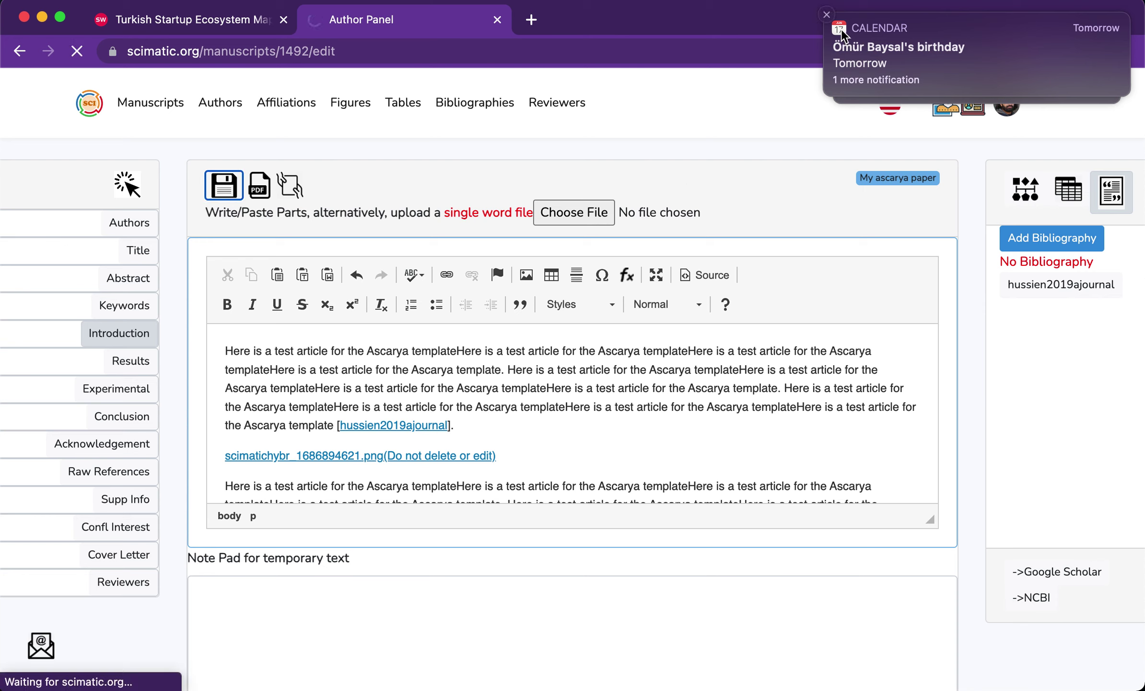
pyautogui.moveTo(828, 18)
pyautogui.click(827, 18)
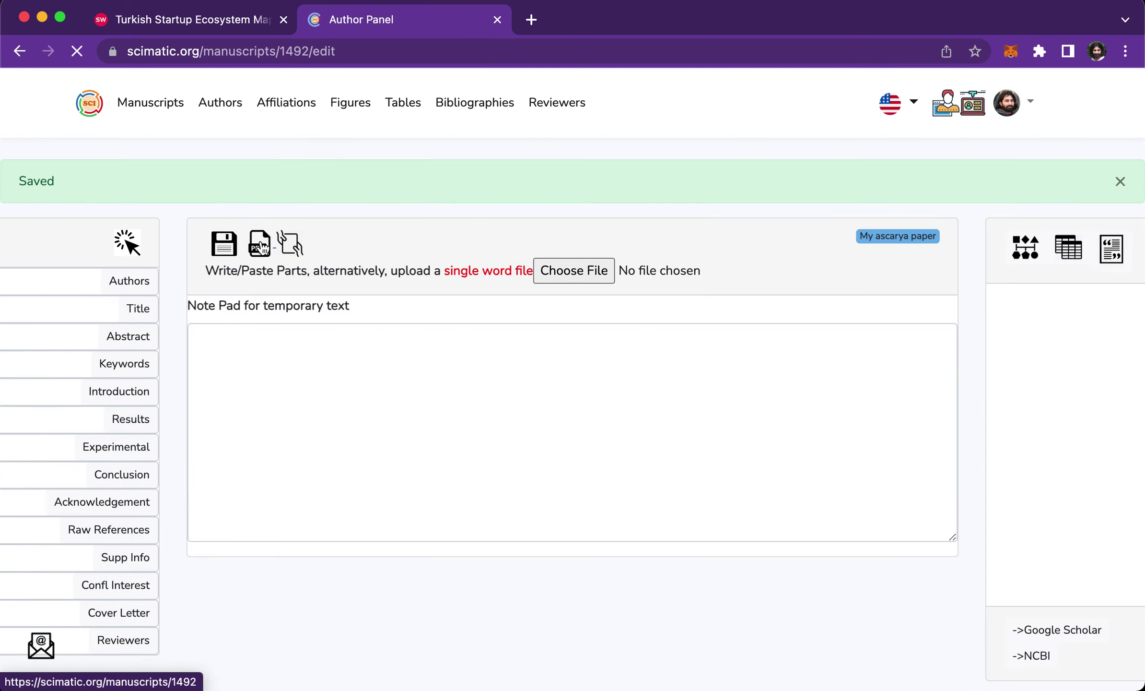
# - Generate and open the updated manuscript PDF, and check the Introduction's citation on page 2 and the bibliography entry on page 4
pyautogui.click(259, 243)
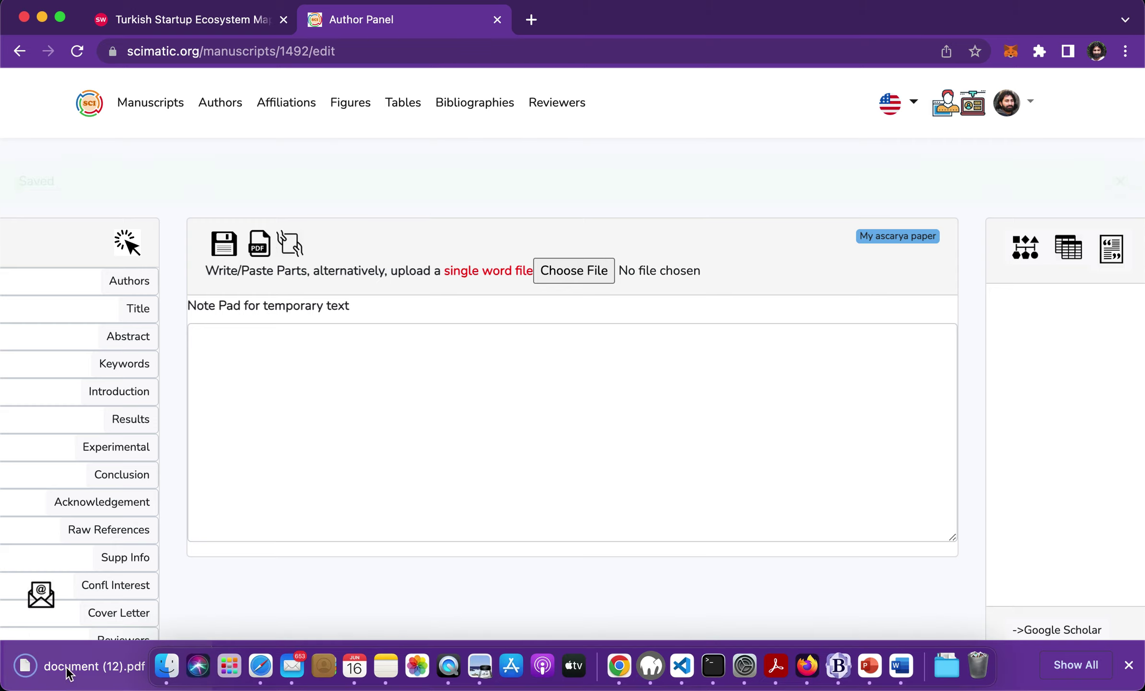
pyautogui.click(67, 671)
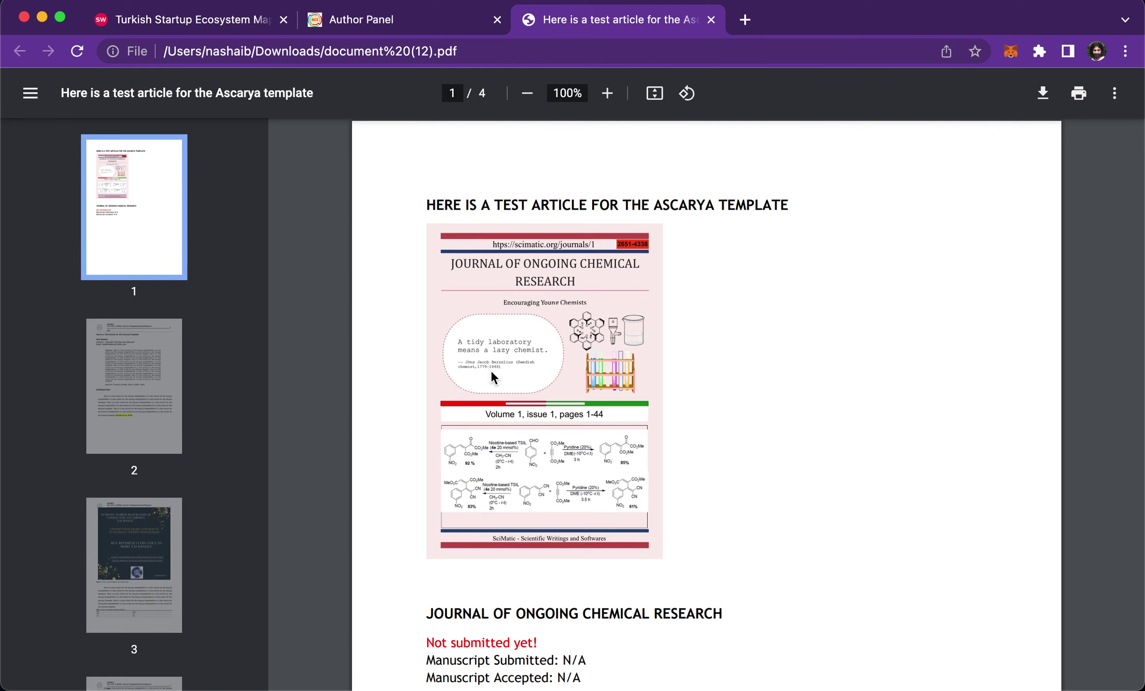
pyautogui.scroll(-3, 129, 528)
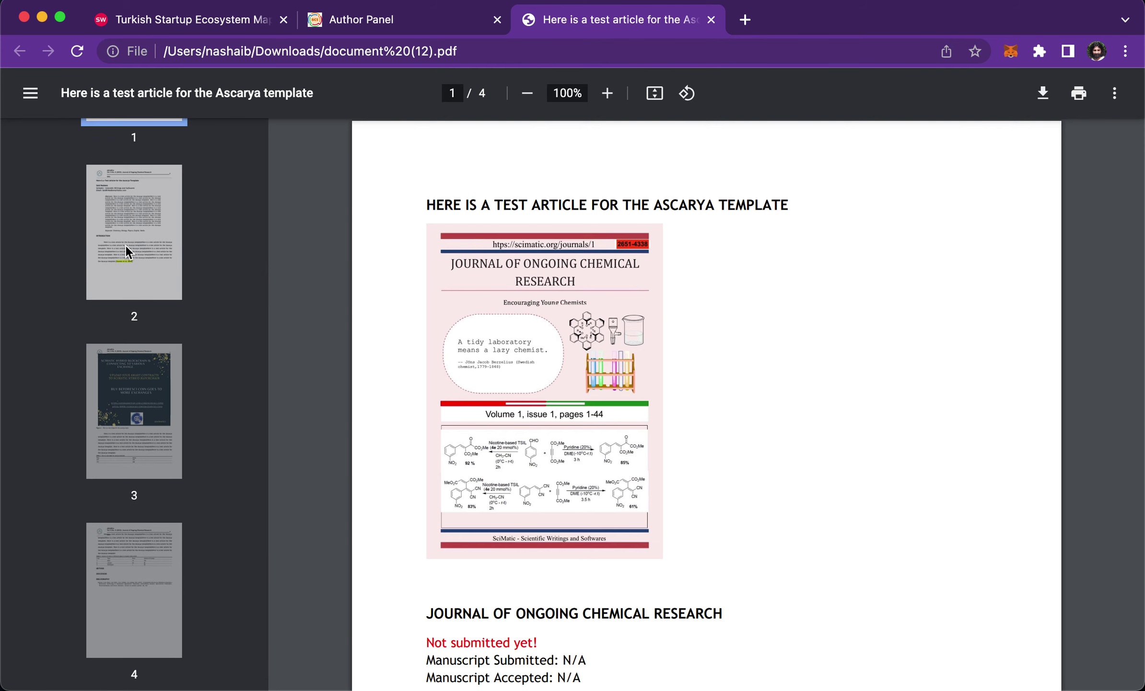
pyautogui.click(124, 244)
pyautogui.scroll(-4, 732, 517)
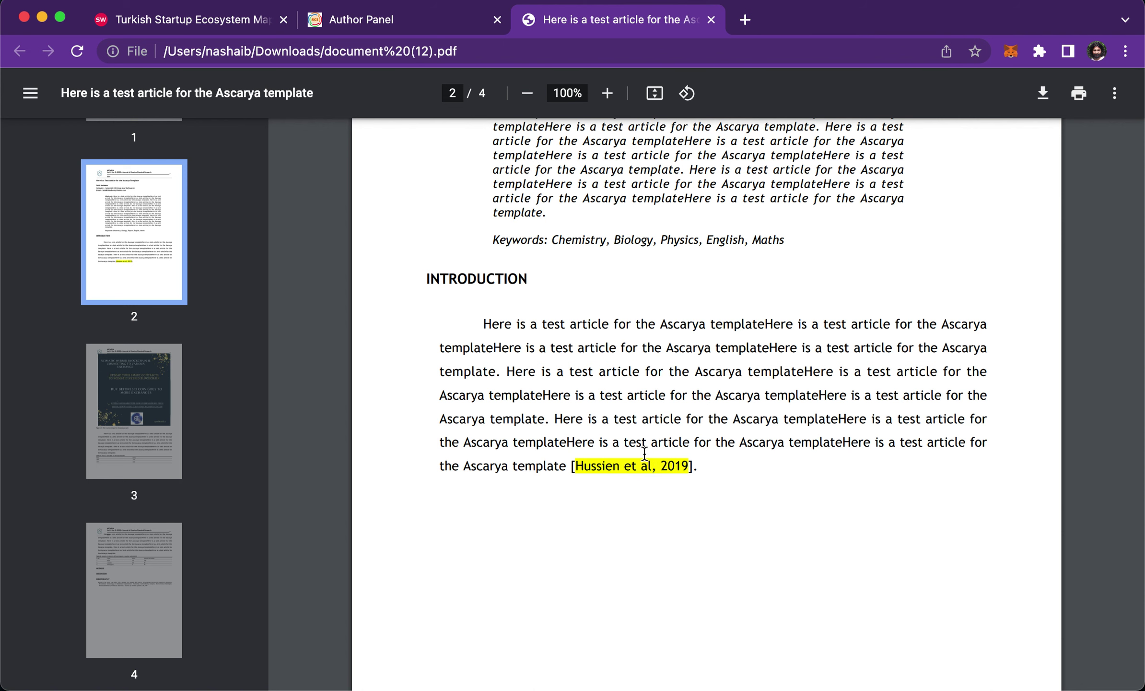
pyautogui.click(146, 568)
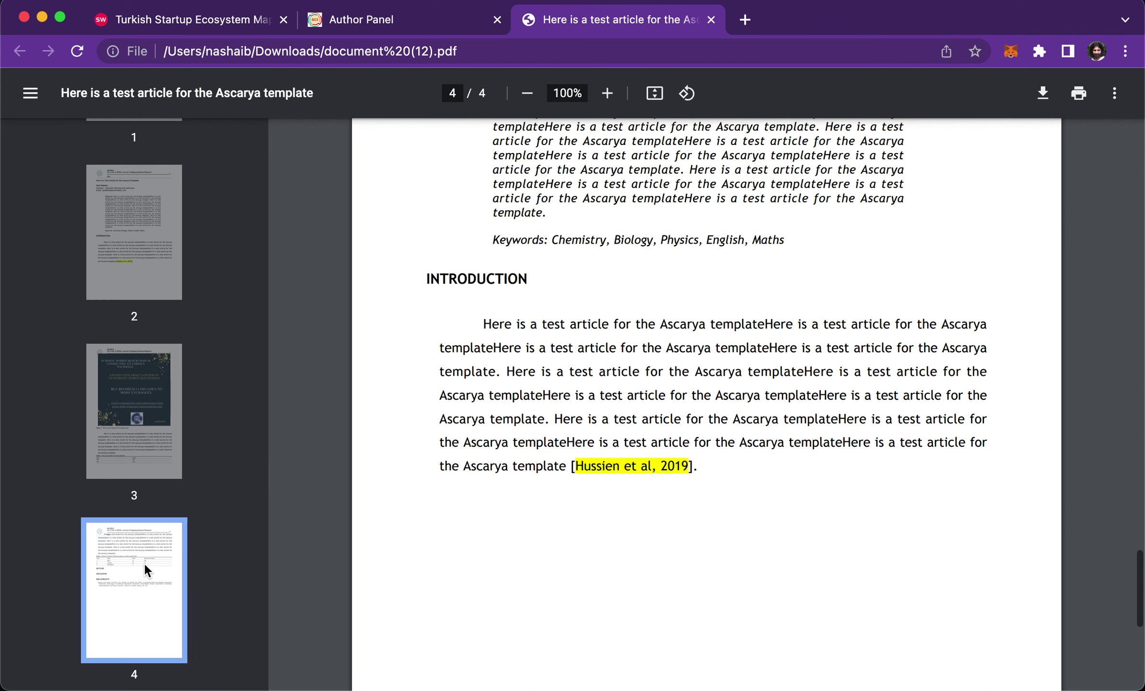
pyautogui.scroll(-1, 566, 525)
pyautogui.scroll(-1, 573, 530)
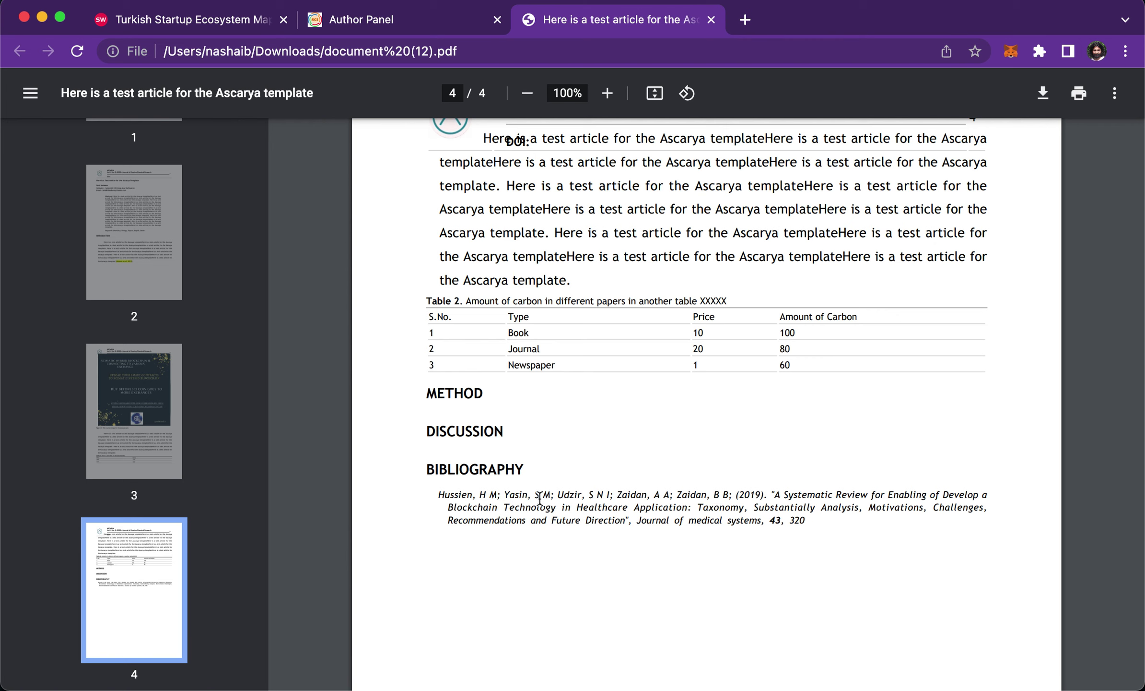
# - Review Figure 1, both tables and the DOI line in the page 4 header of the PDF, and close it
pyautogui.scroll(10, 513, 342)
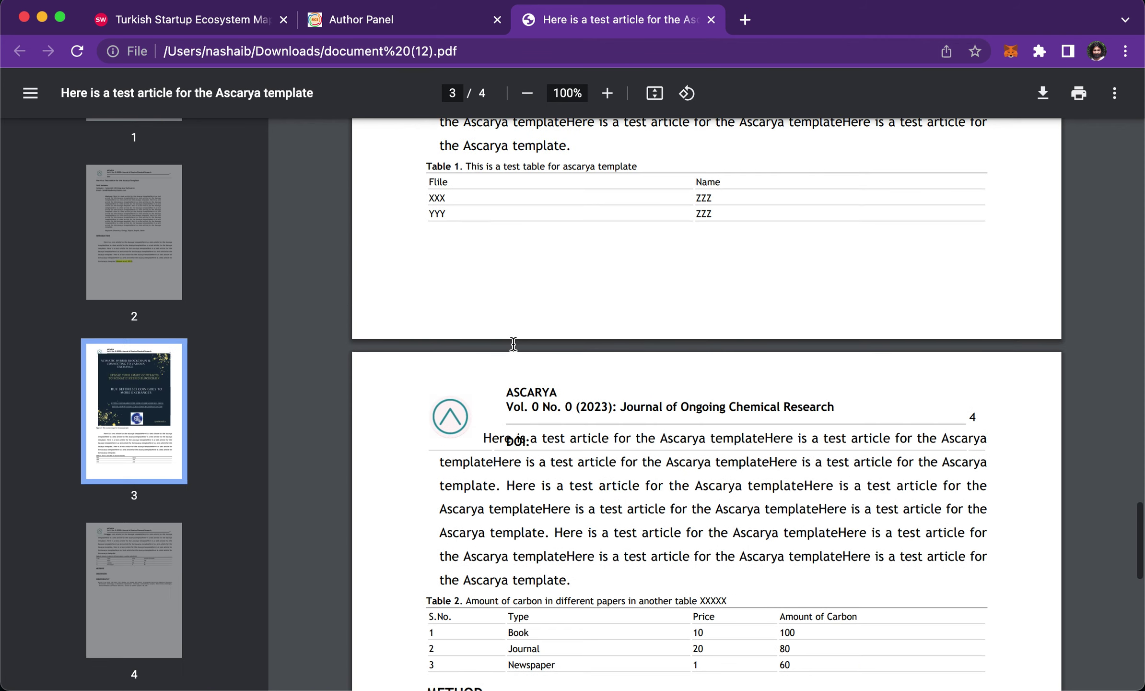
pyautogui.scroll(15, 513, 343)
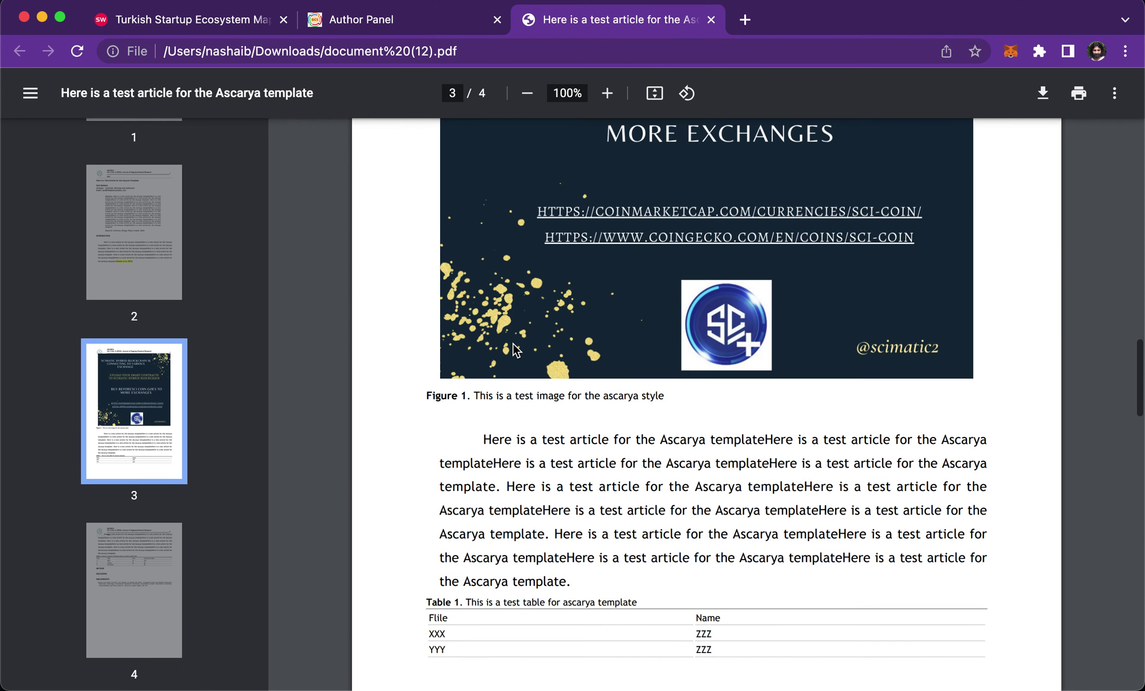
pyautogui.scroll(-8, 513, 343)
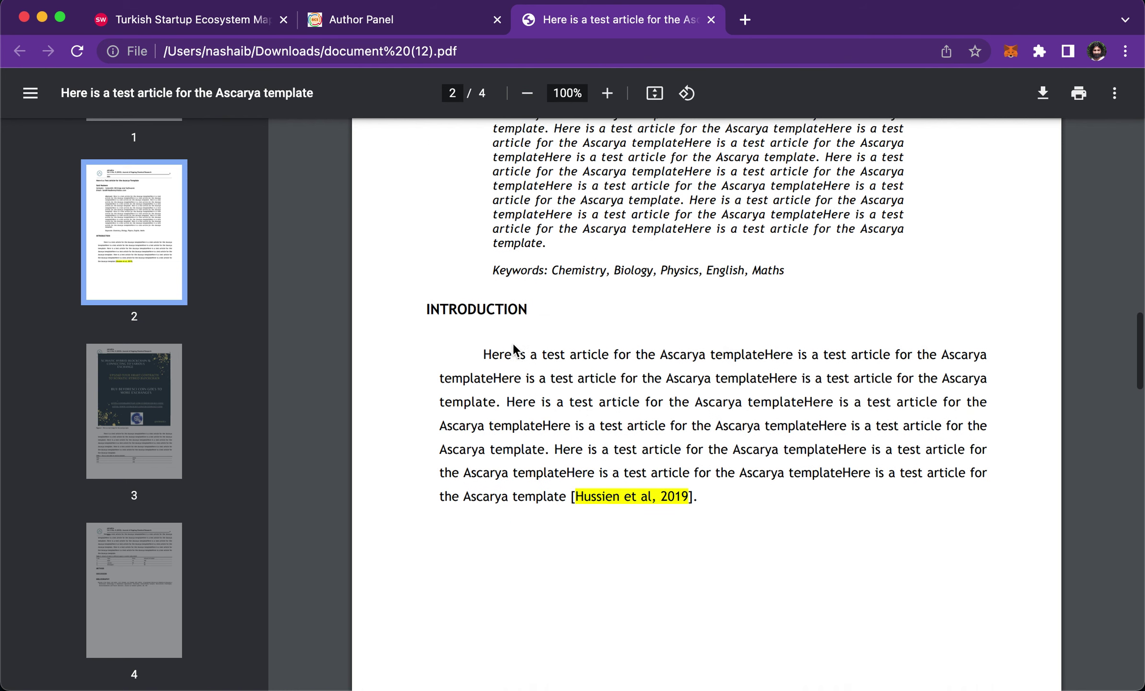
pyautogui.scroll(-5, 513, 343)
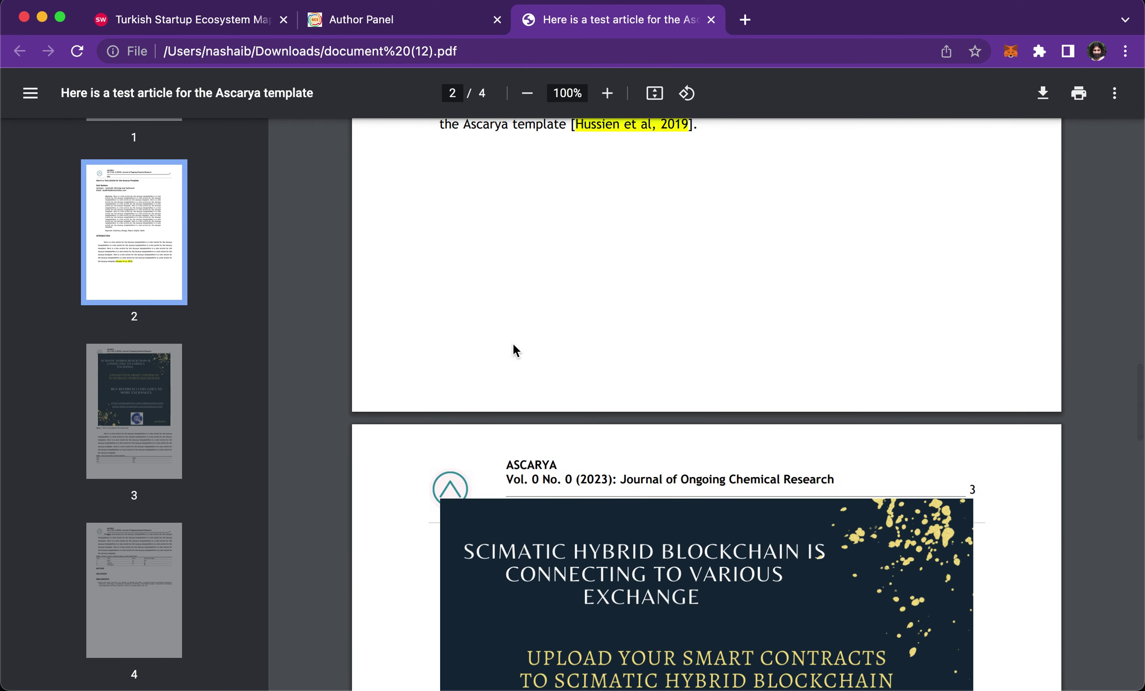
pyautogui.scroll(-18, 558, 342)
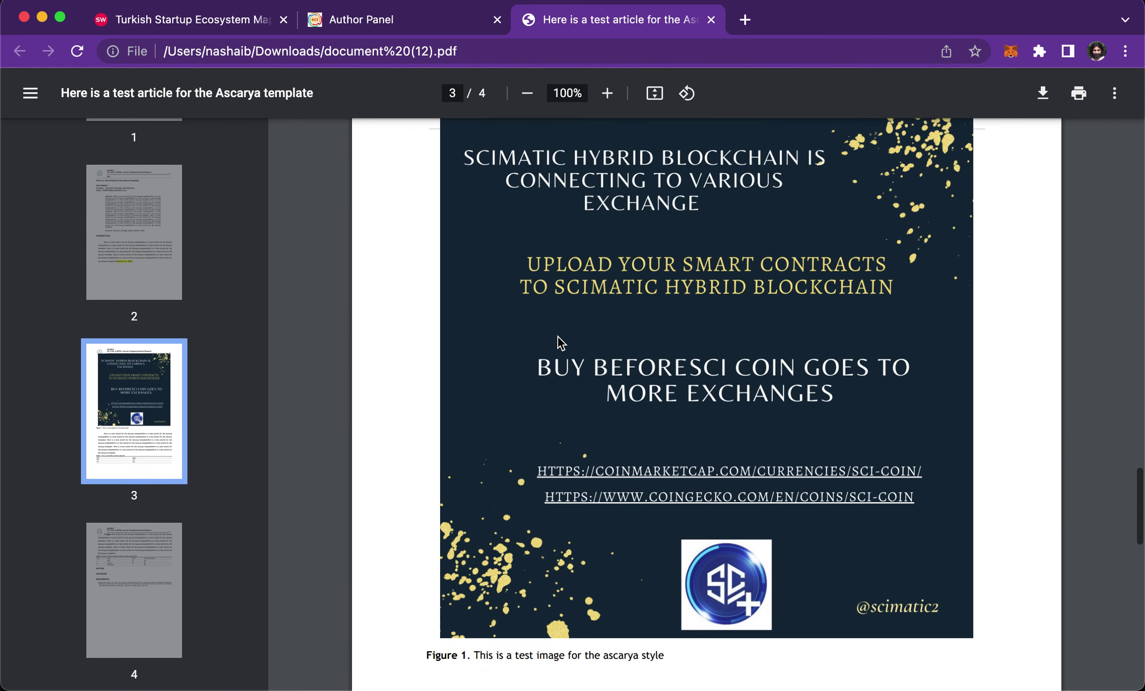
pyautogui.scroll(-10, 557, 336)
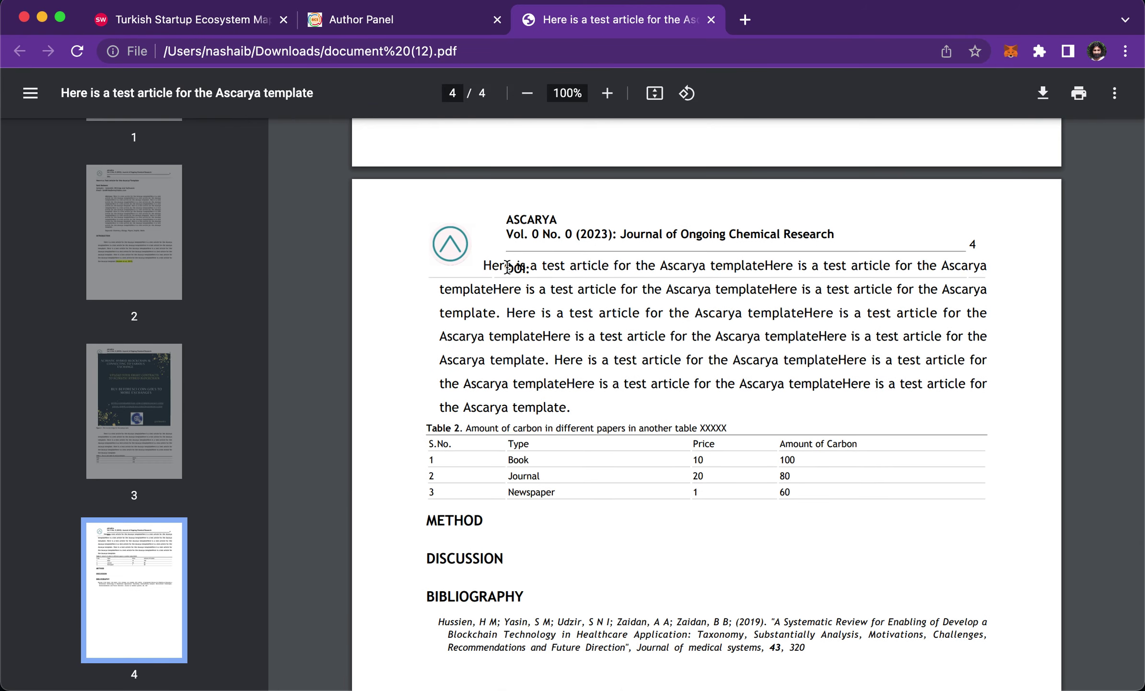
pyautogui.moveTo(507, 265); pyautogui.dragTo(533, 264)
pyautogui.click(714, 21)
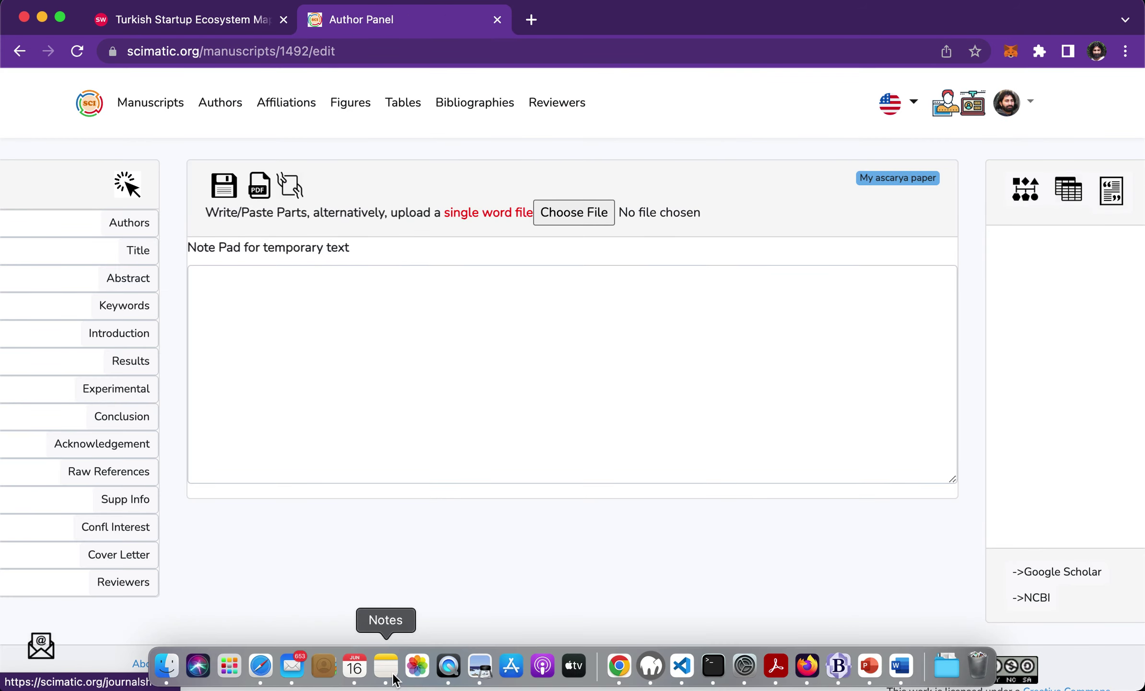
pyautogui.click(451, 667)
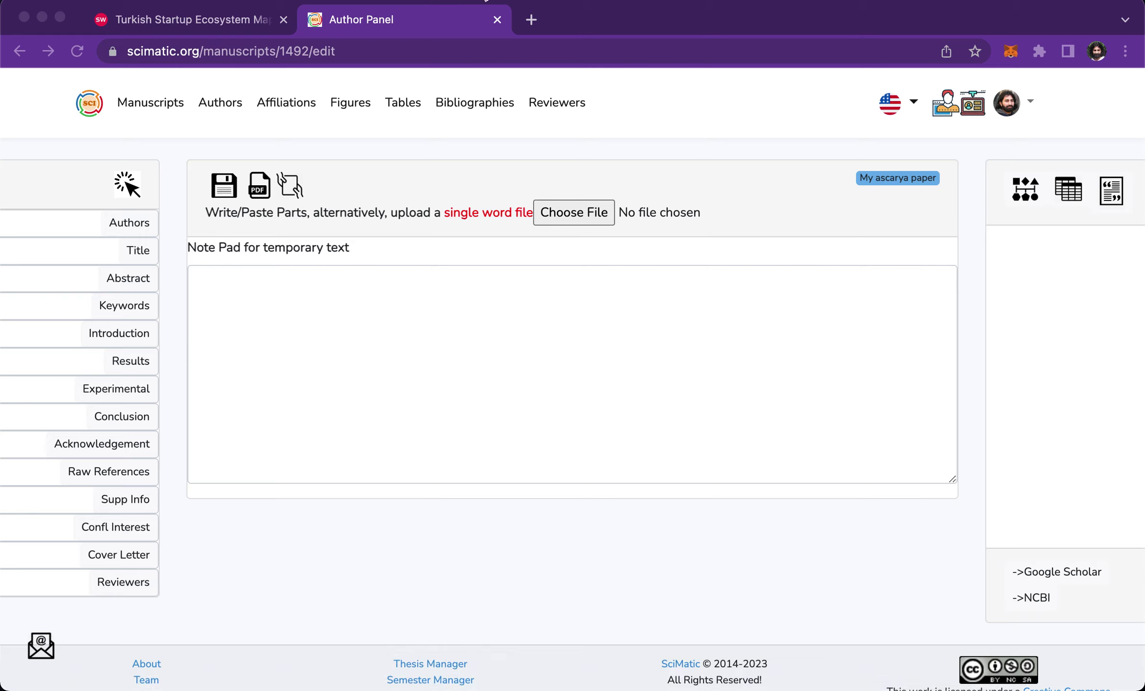